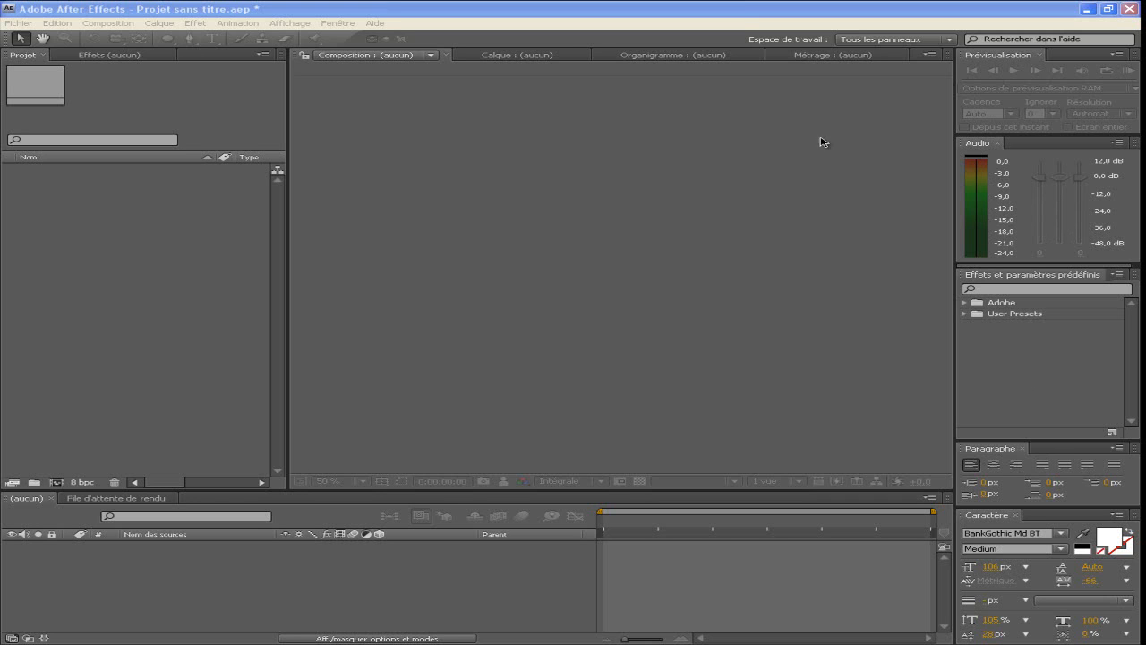
Start a new composition and name it tutoriel.
click(104, 25)
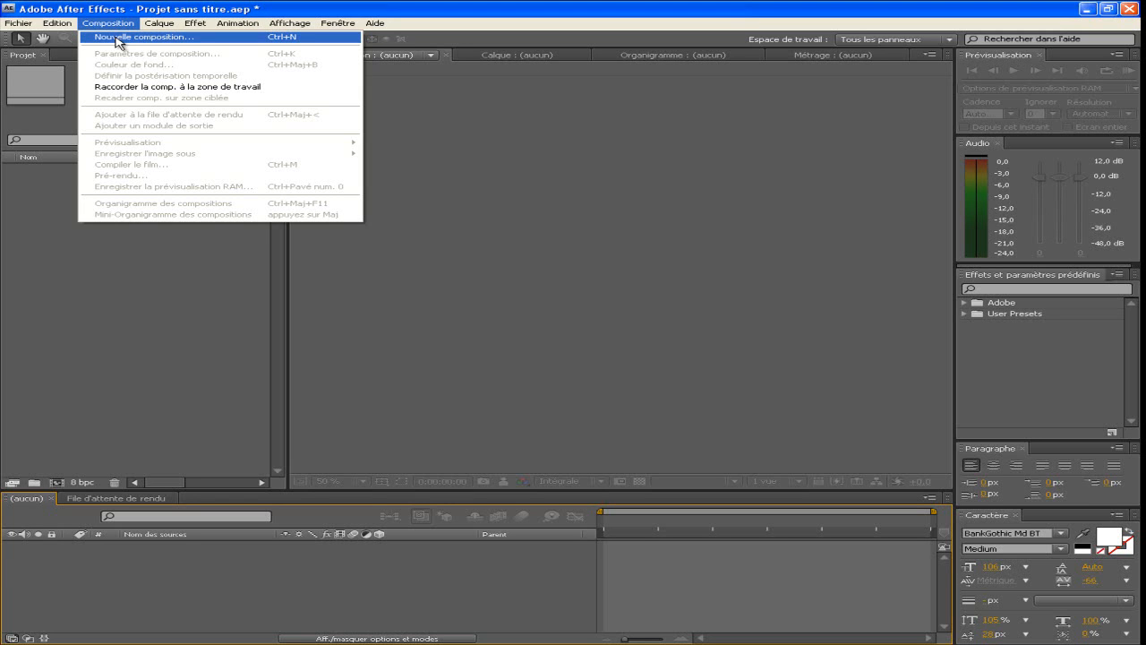
click(116, 37)
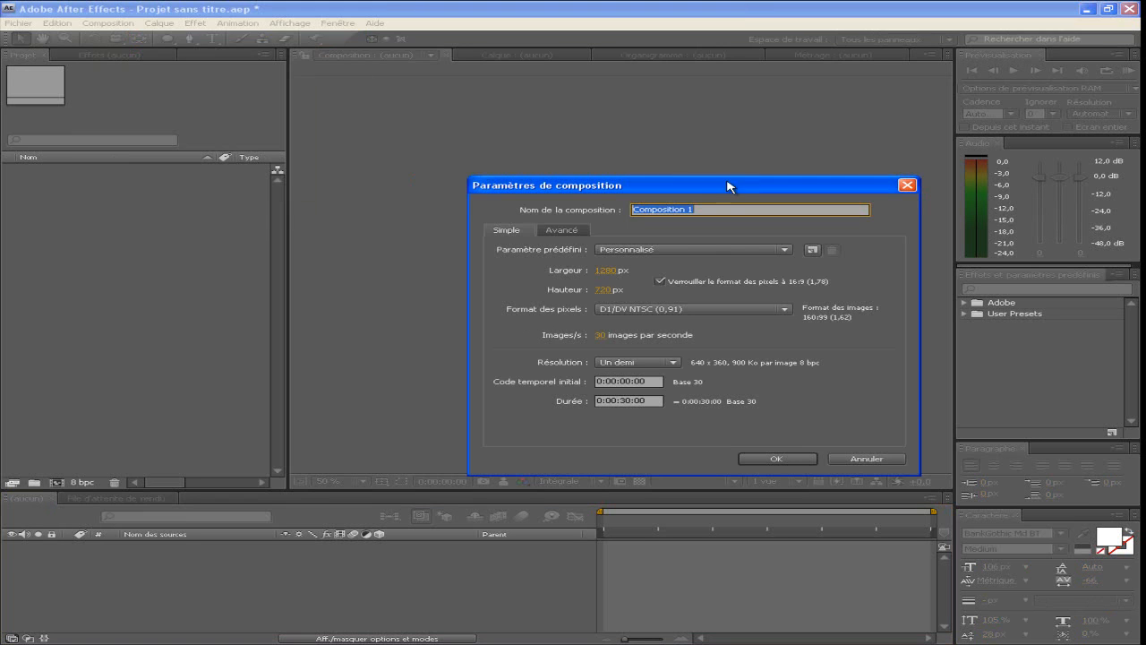
drag(704, 182, 676, 157)
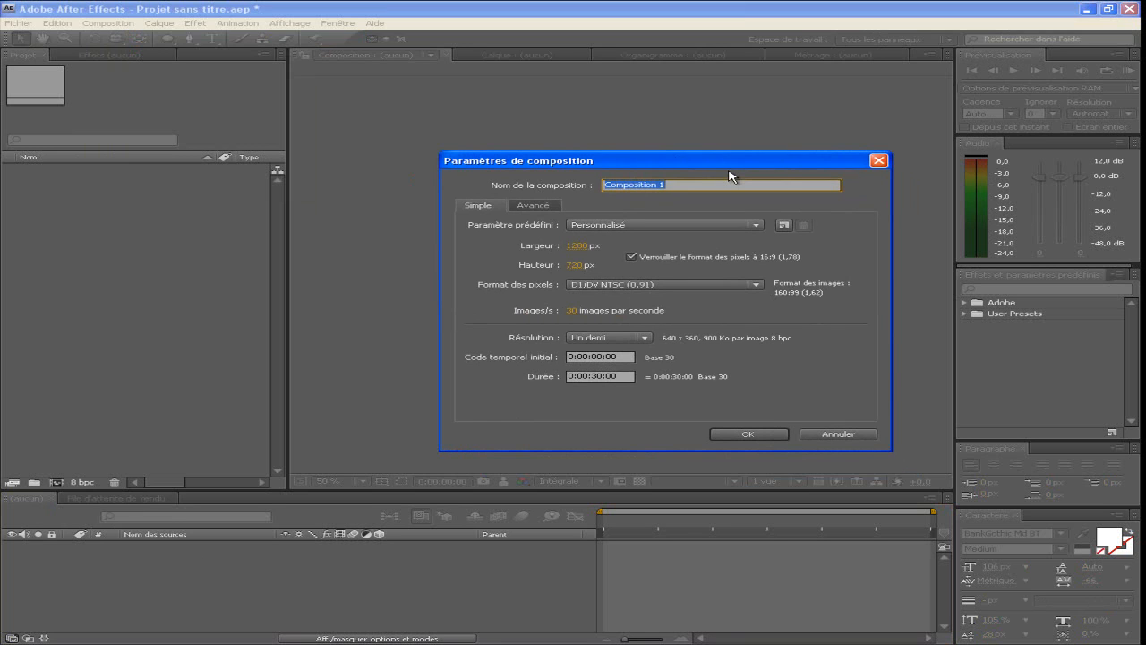
text(tutoriel)
click(756, 225)
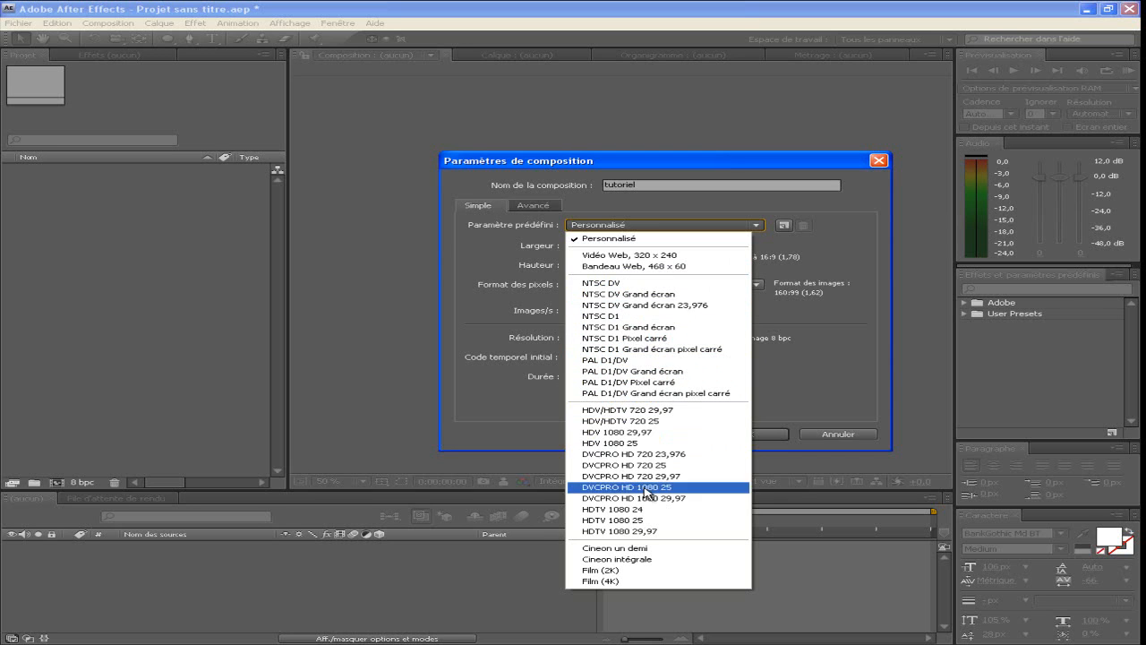
click(818, 326)
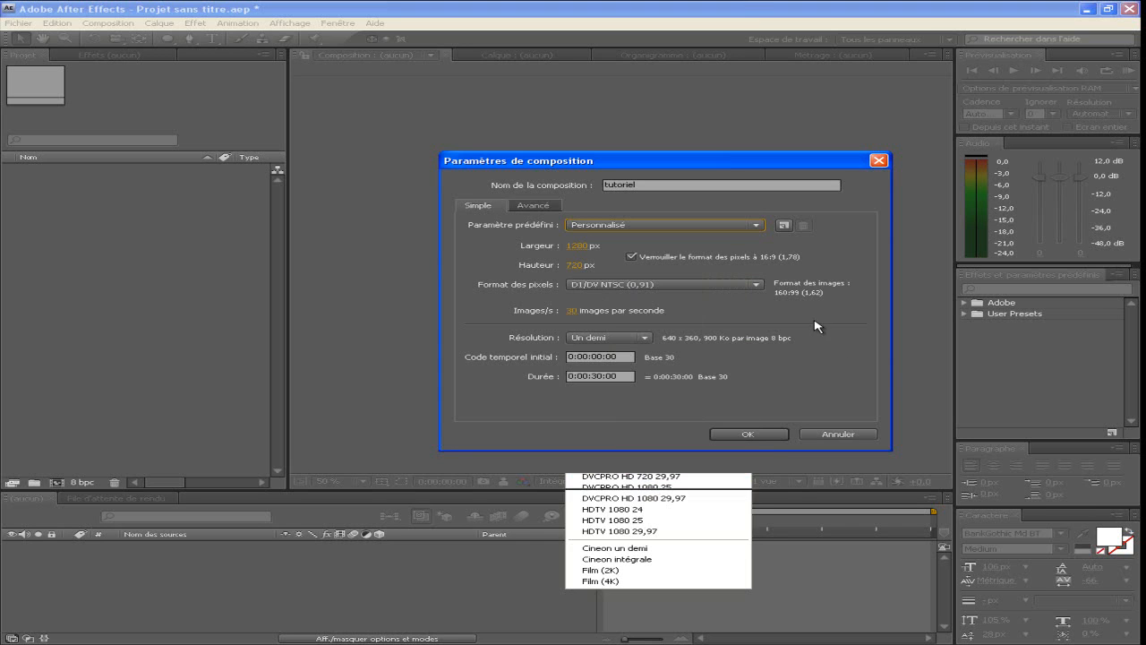
click(743, 284)
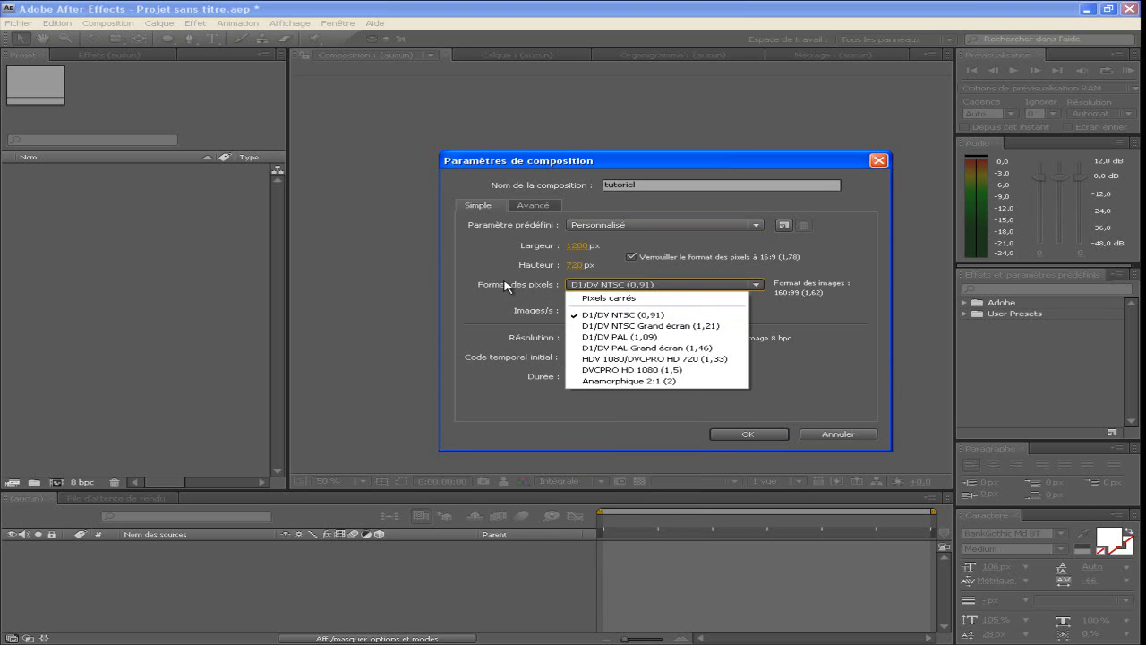
click(638, 298)
click(687, 286)
click(614, 315)
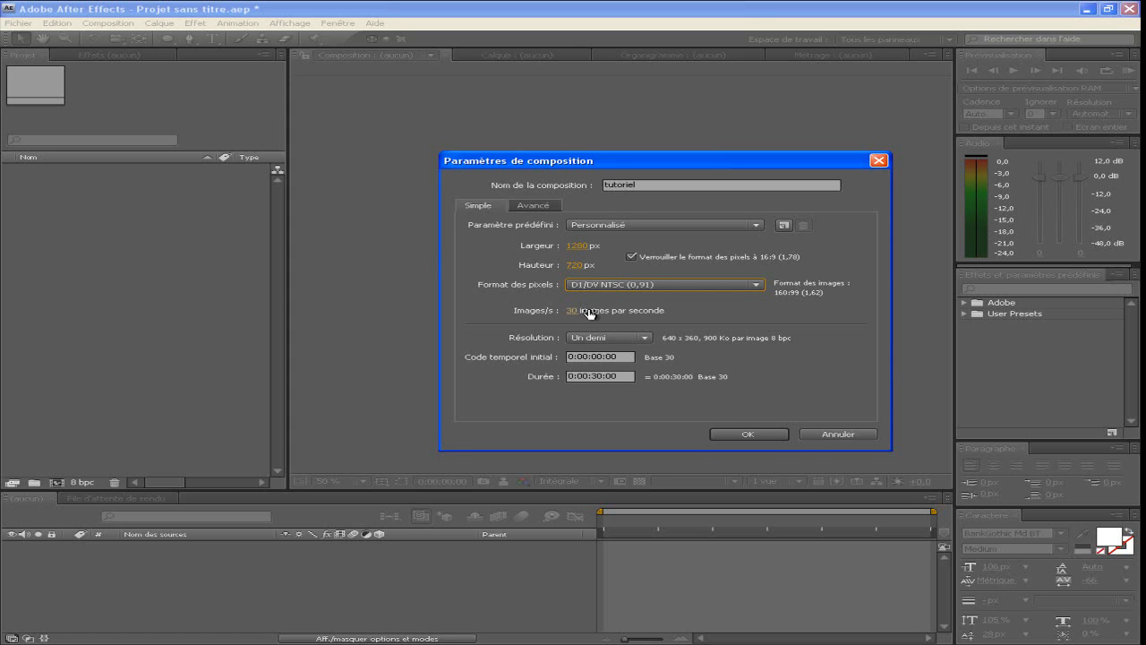
Set the composition's duration to 0:00:20:00 and create it.
click(619, 376)
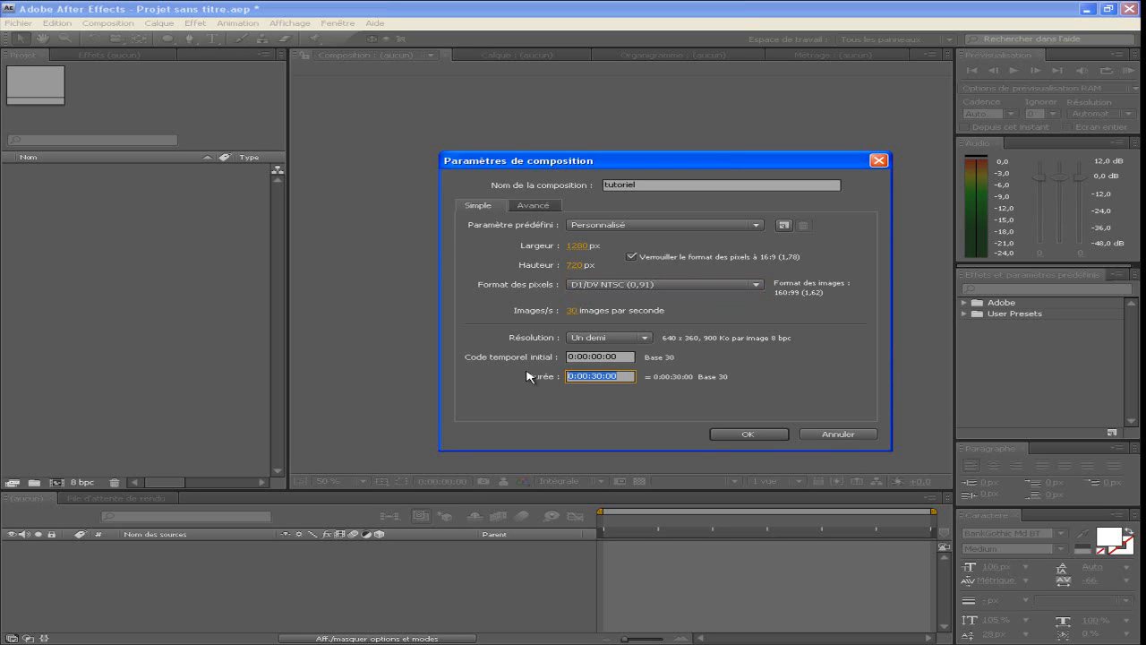
text(20.)
click(740, 433)
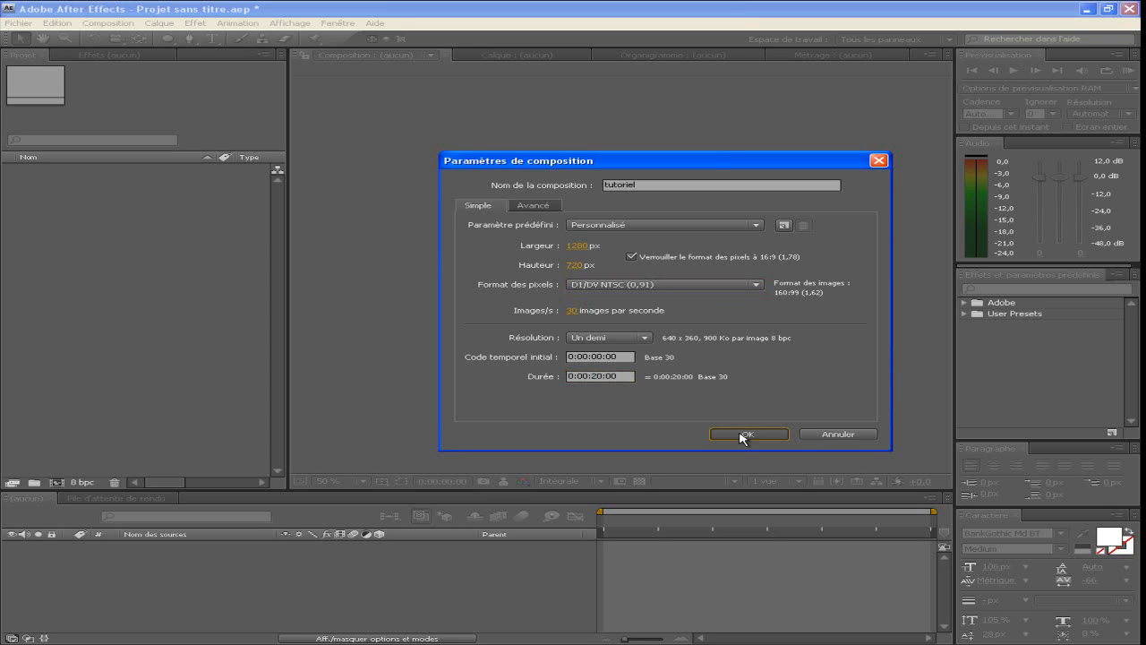
click(742, 435)
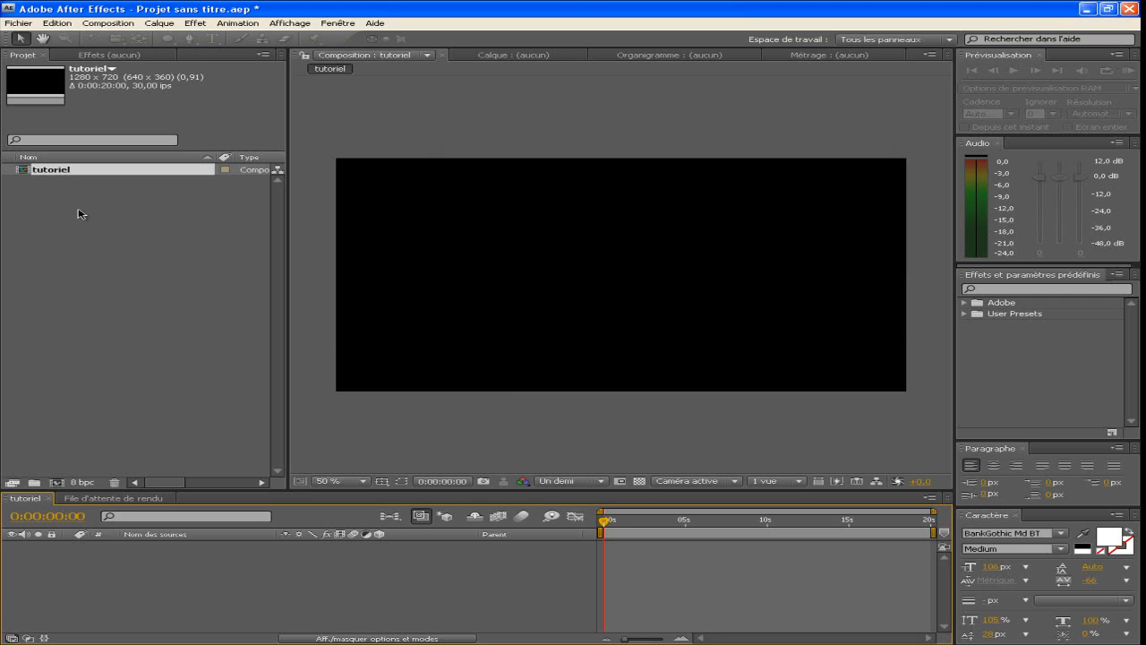
Import the video killfeed ak 4.avi from the multikill folder inside the fraps Movies folder.
right_click(75, 292)
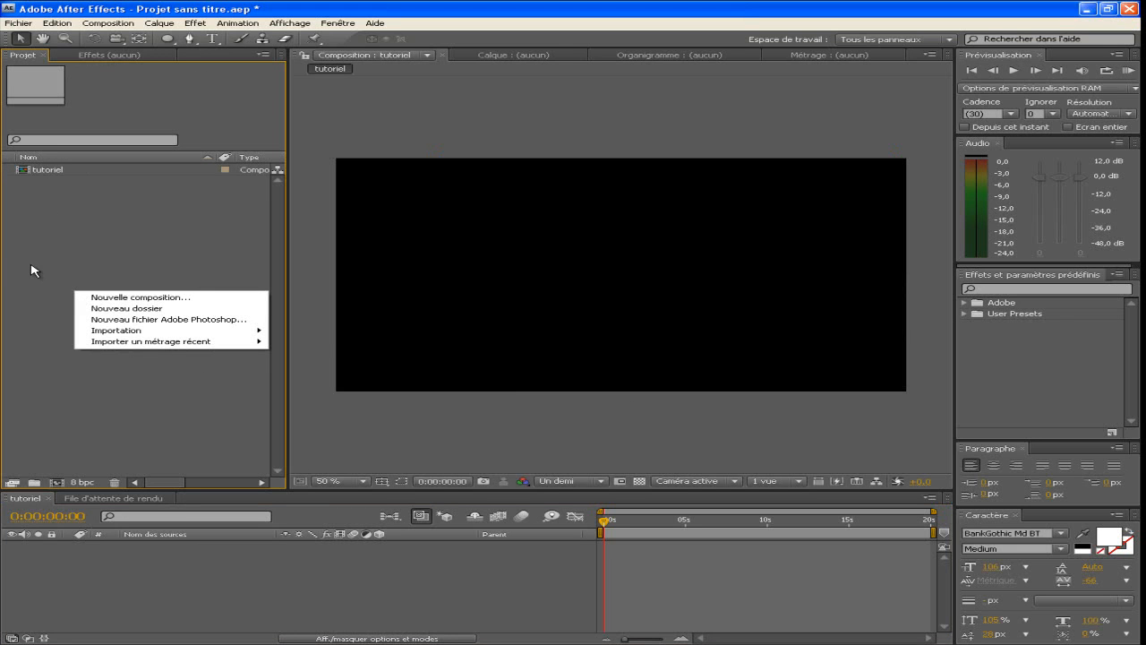
right_click(60, 261)
mouse_move(114, 298)
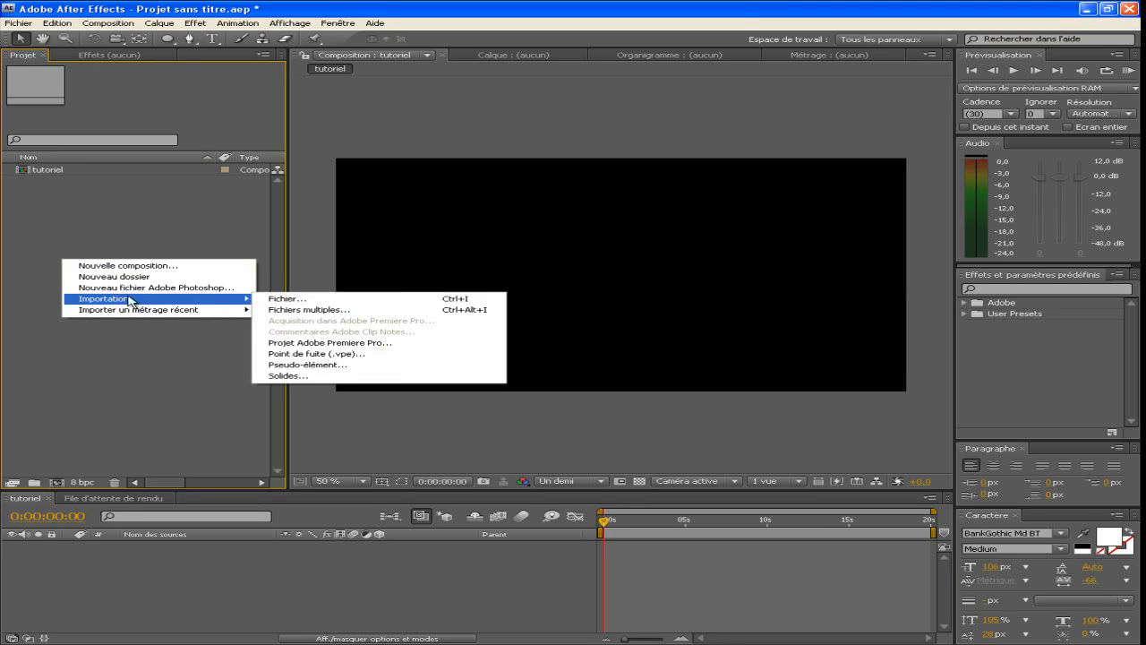
click(475, 302)
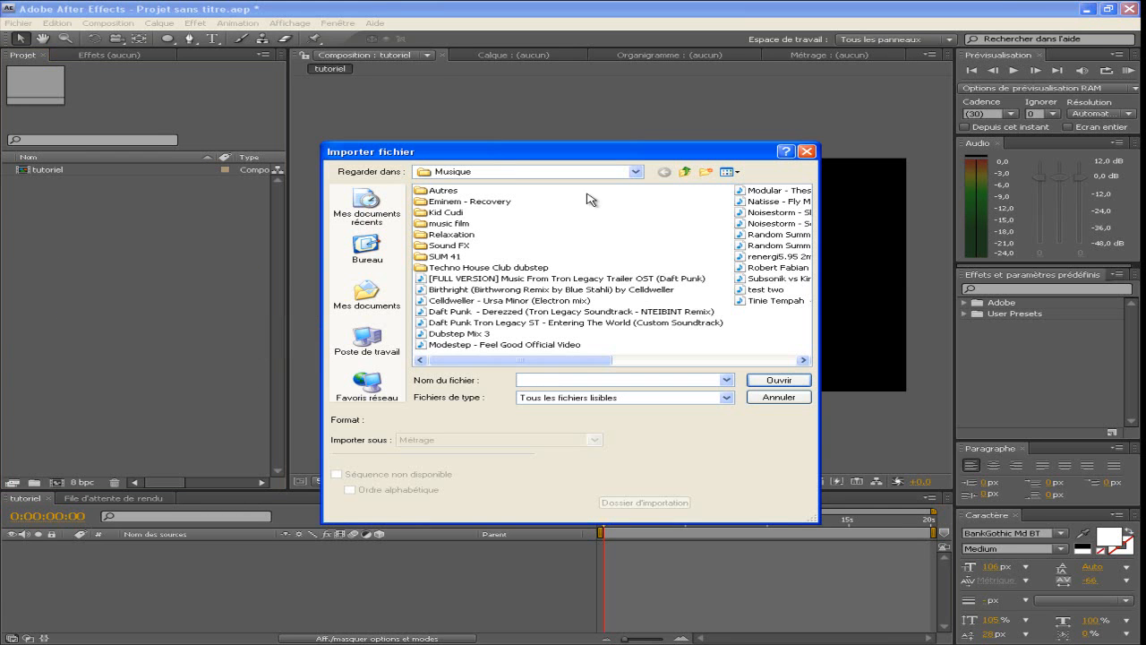
click(684, 172)
double_click(444, 245)
double_click(444, 268)
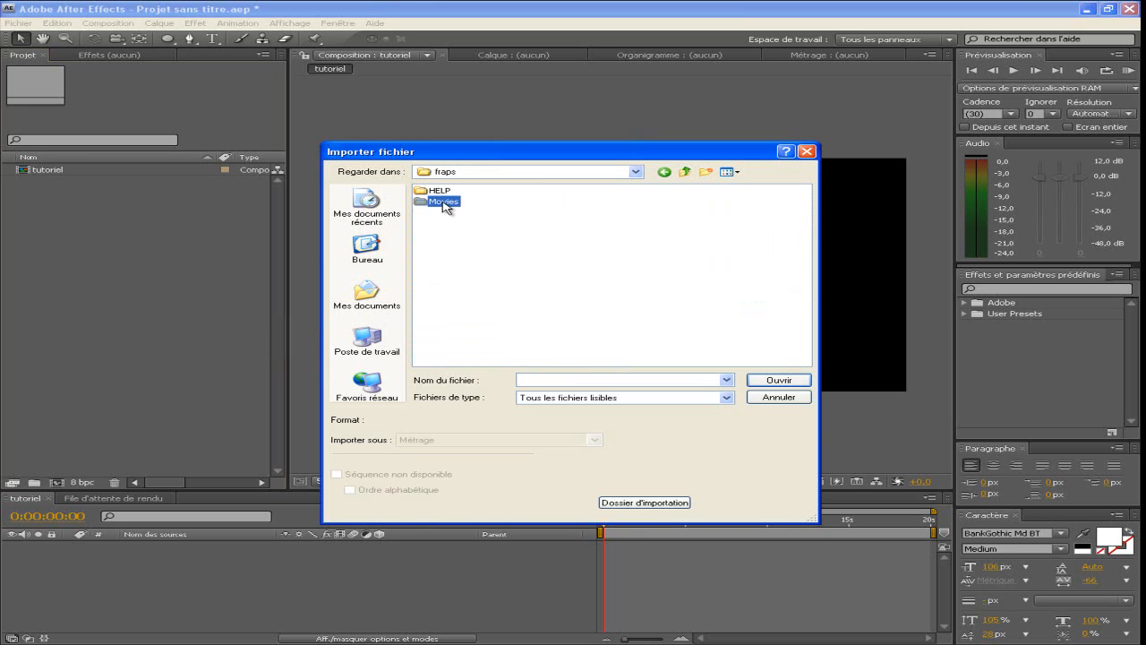
double_click(443, 202)
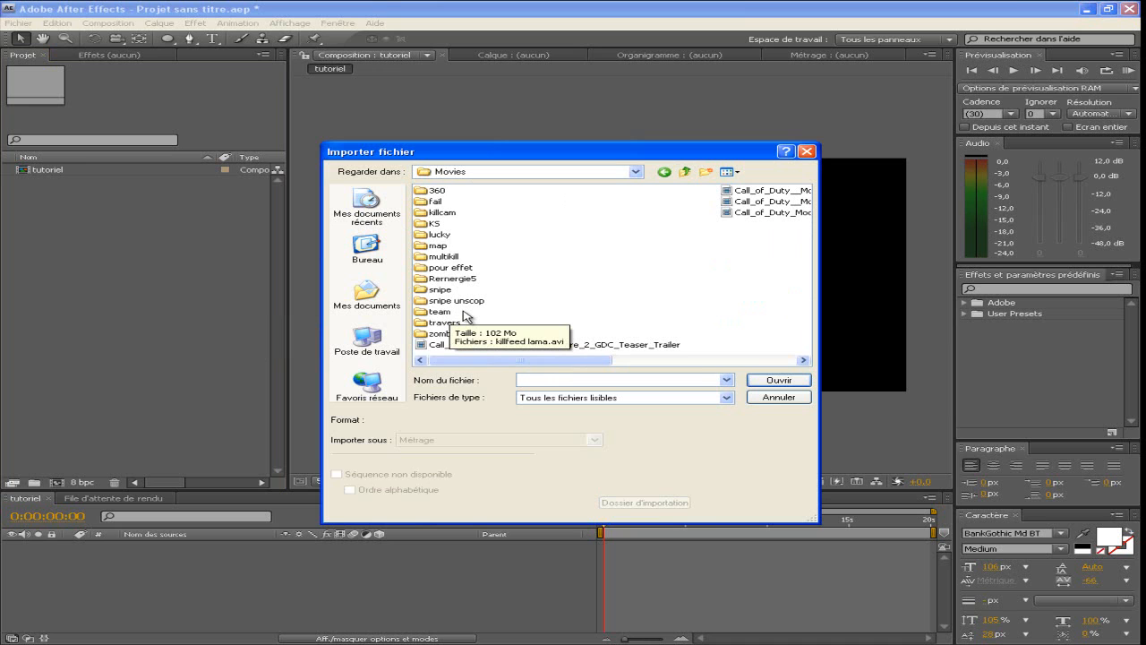
double_click(452, 257)
click(453, 190)
click(779, 380)
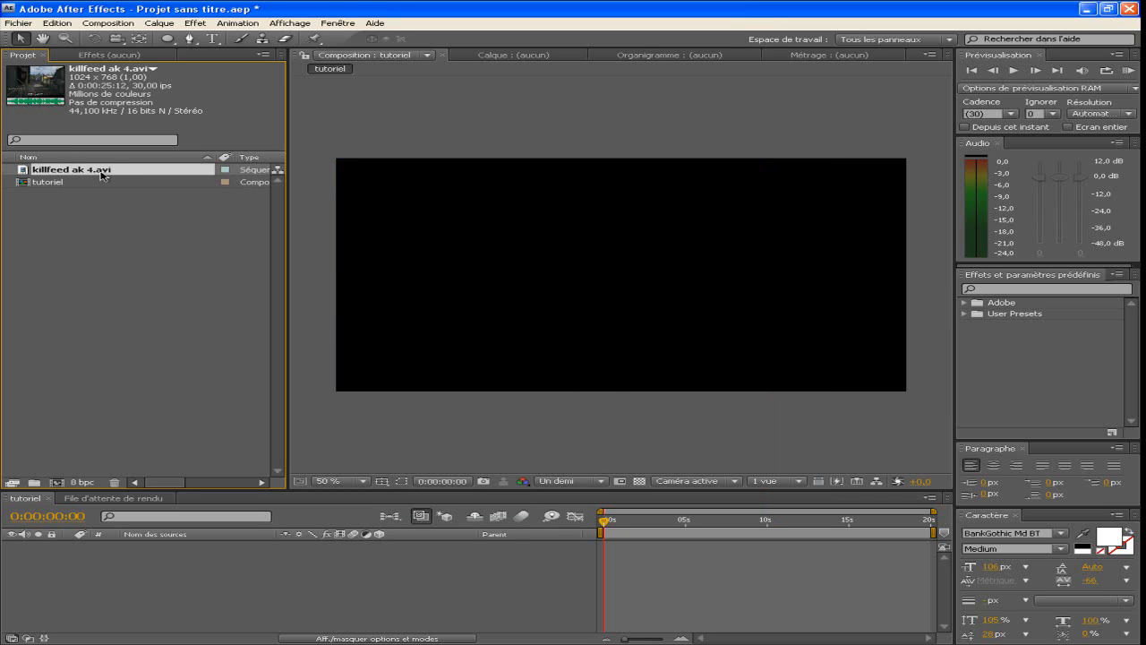
Add killfeed ak 4.avi as a layer in the tutoriel composition and scale it to fit the frame edges exactly.
drag(108, 171, 218, 582)
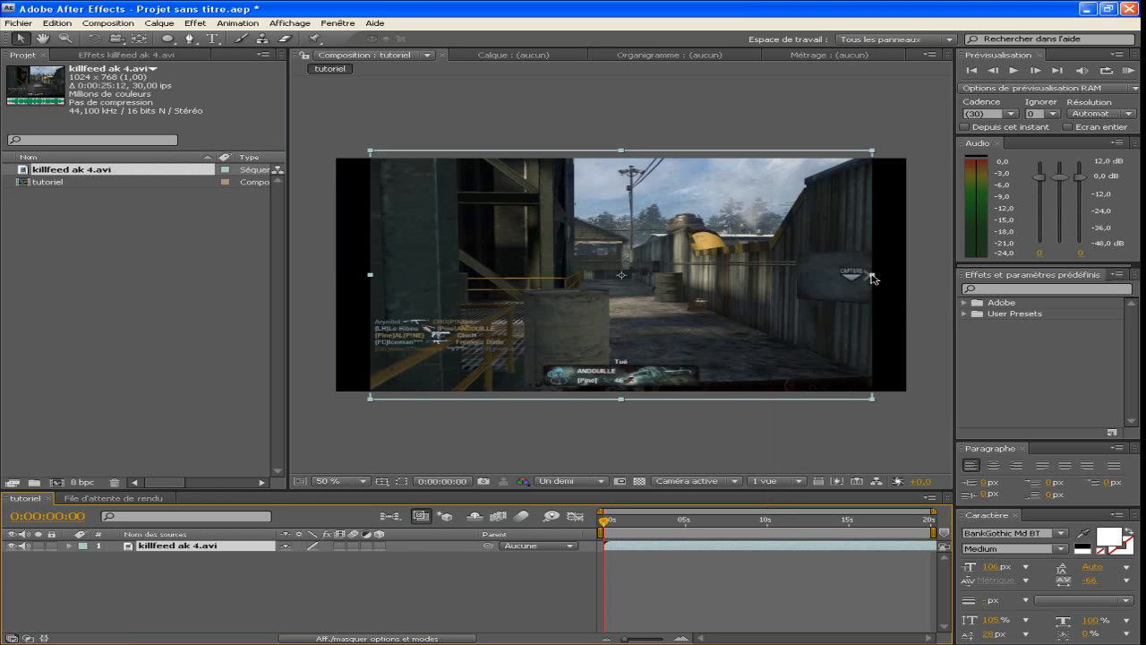
drag(872, 277, 907, 280)
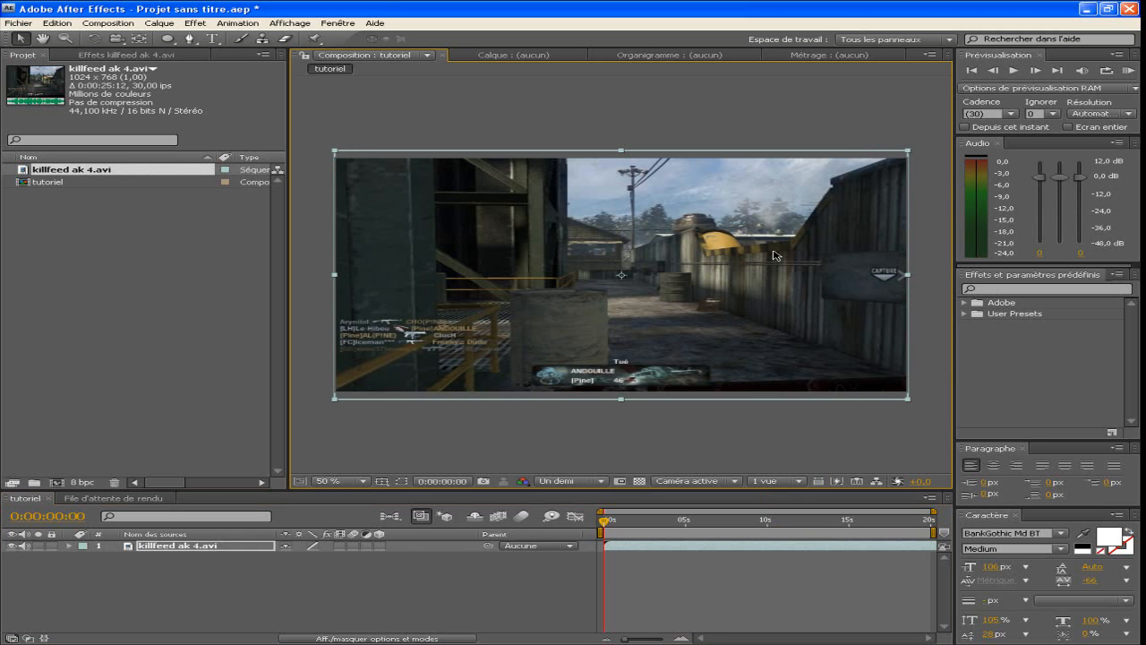
drag(623, 152, 625, 161)
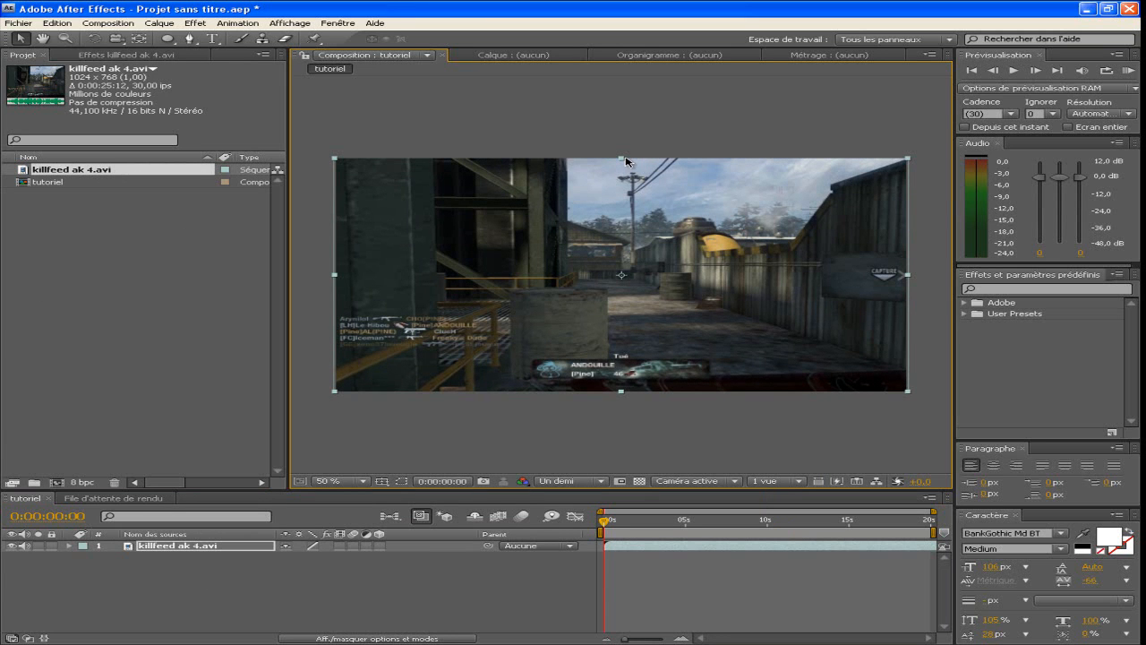
drag(334, 275, 336, 278)
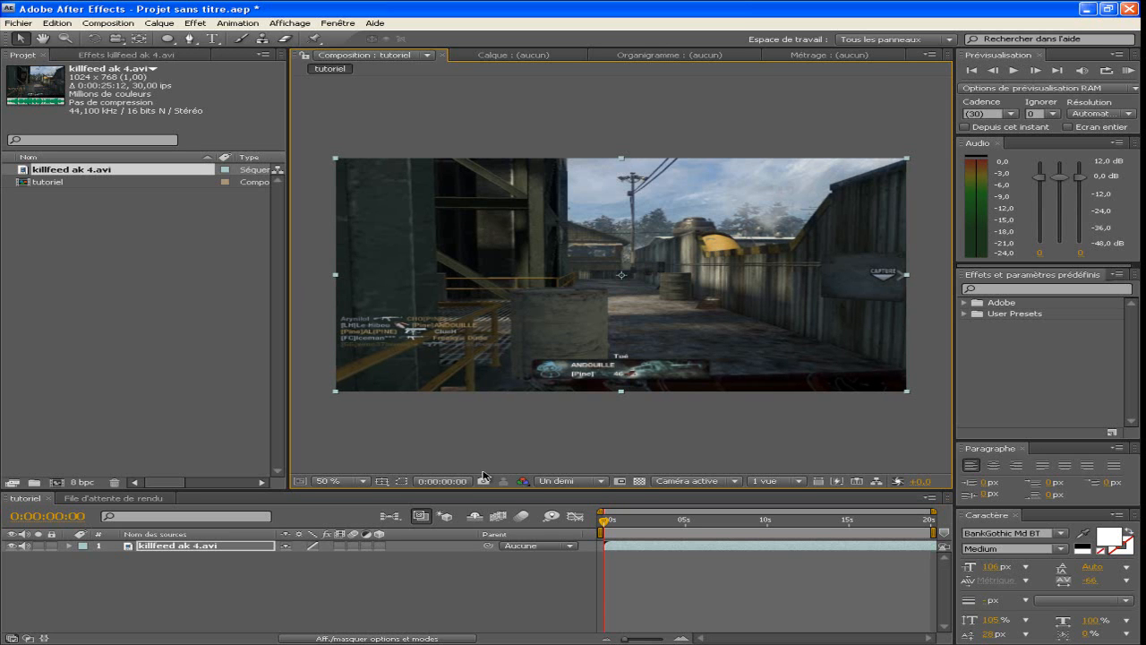
click(160, 547)
click(1027, 290)
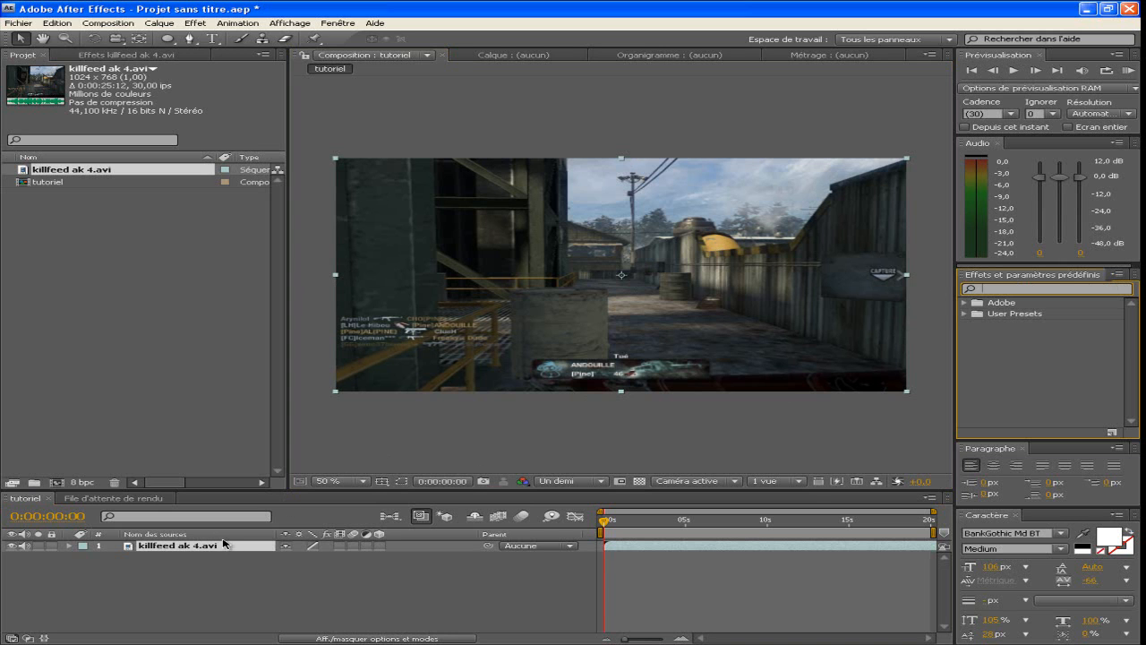
click(125, 363)
click(180, 574)
click(170, 544)
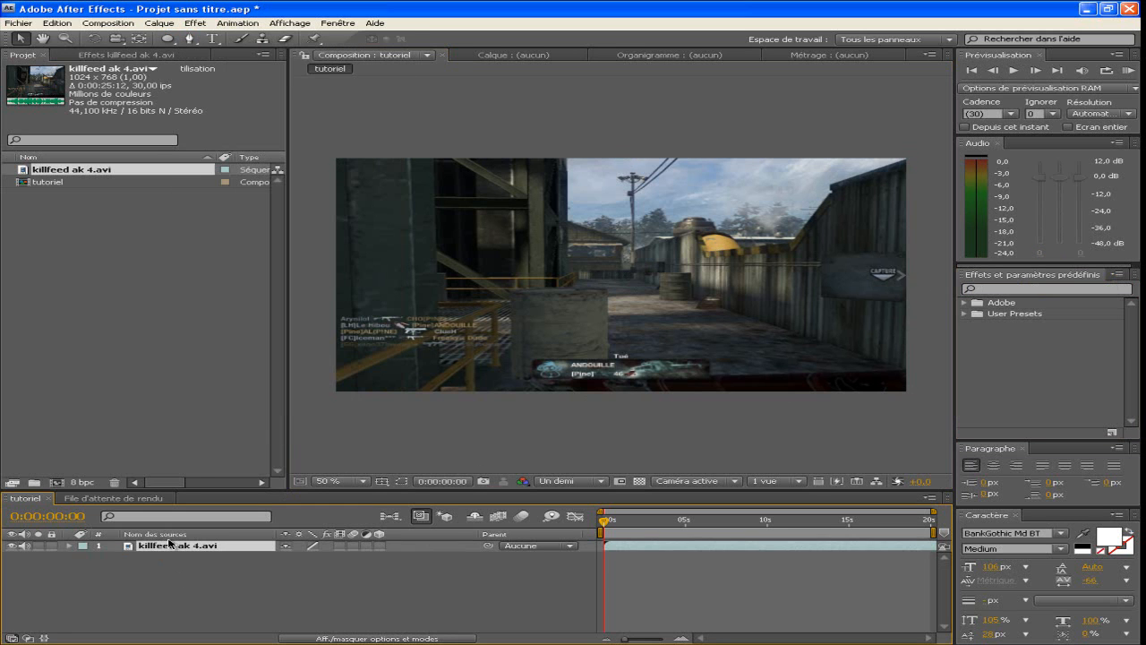
click(195, 23)
mouse_move(209, 295)
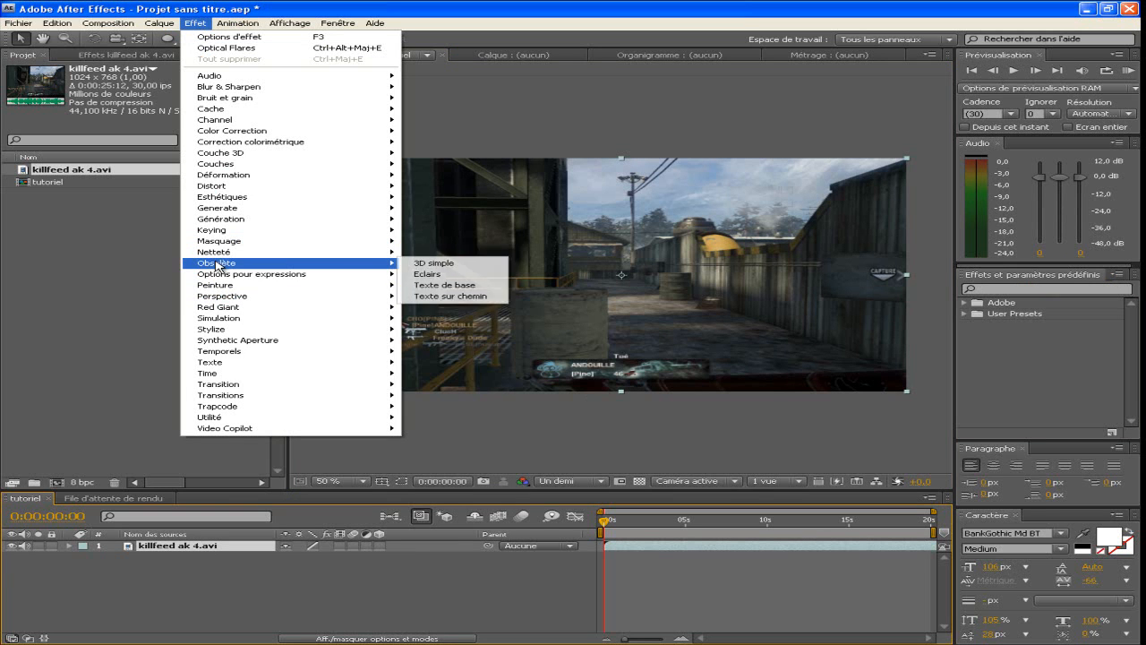
mouse_move(224, 384)
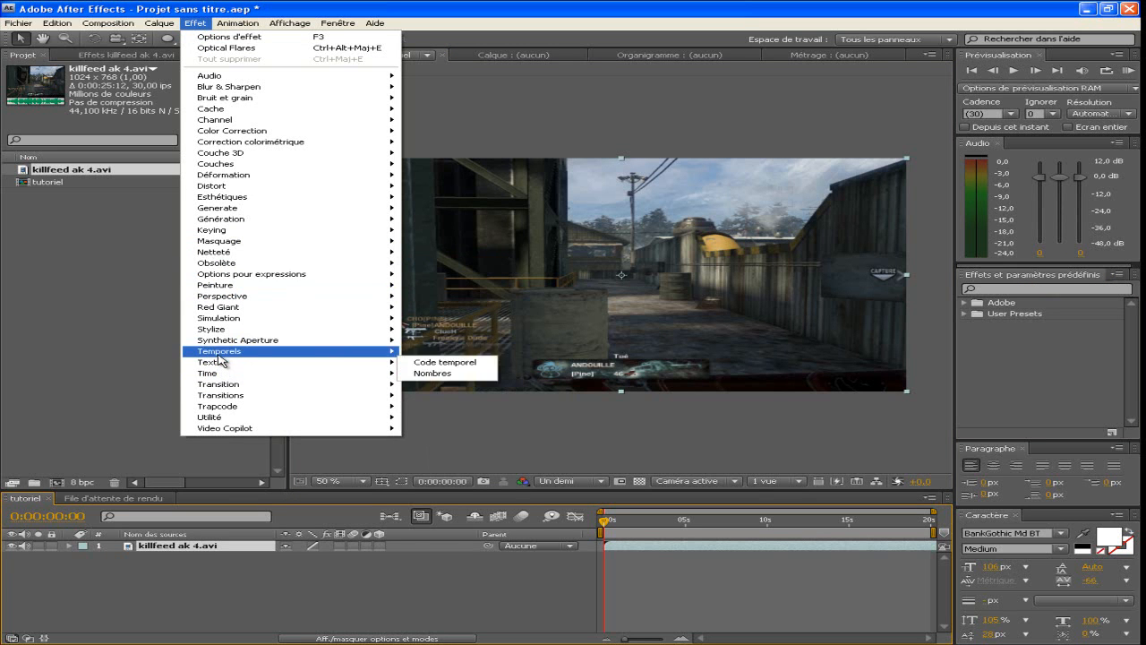
click(318, 580)
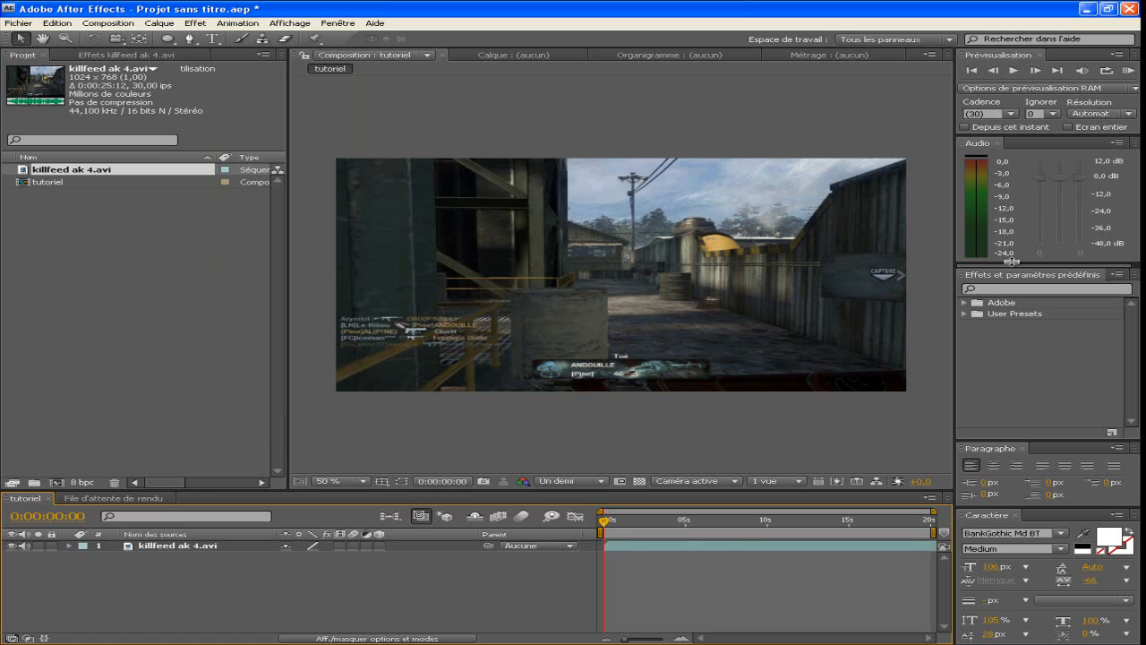
Find the Courbes effect, apply it to the killfeed ak 4.avi layer and bend its RVB curve downward to darken the image.
click(1000, 289)
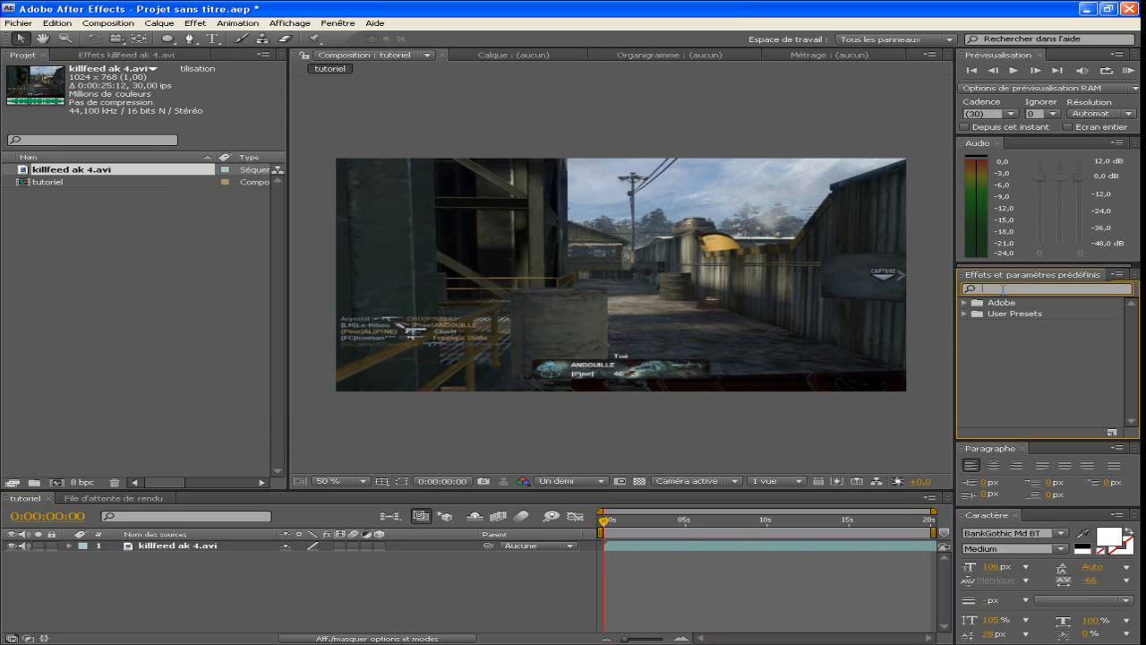
text(cour)
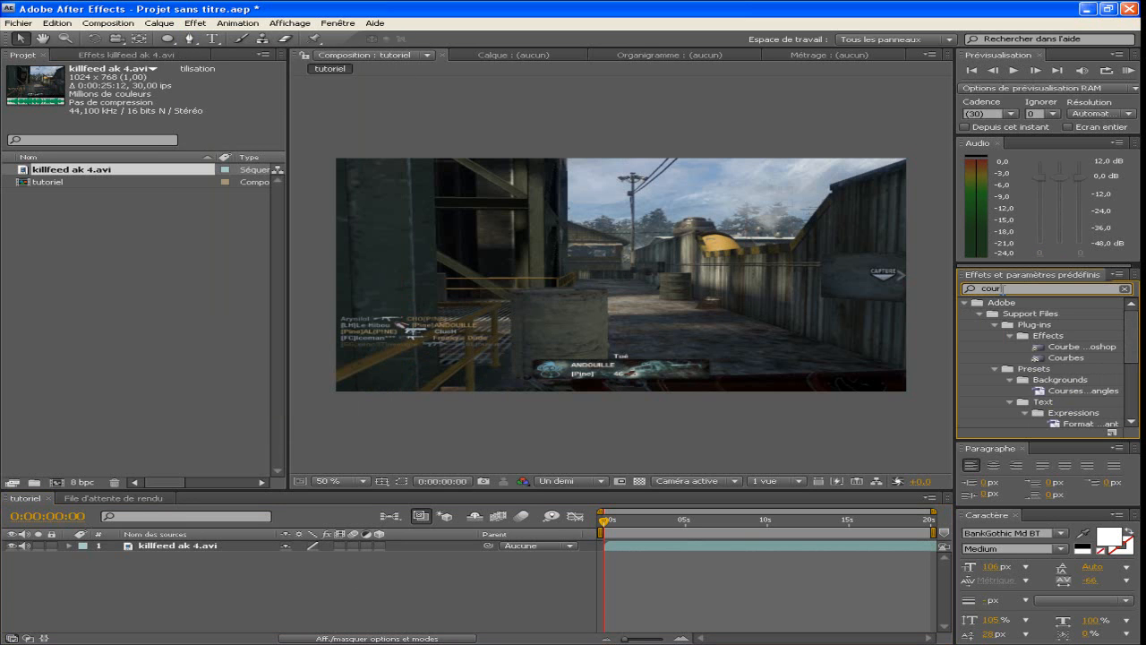
text(bes)
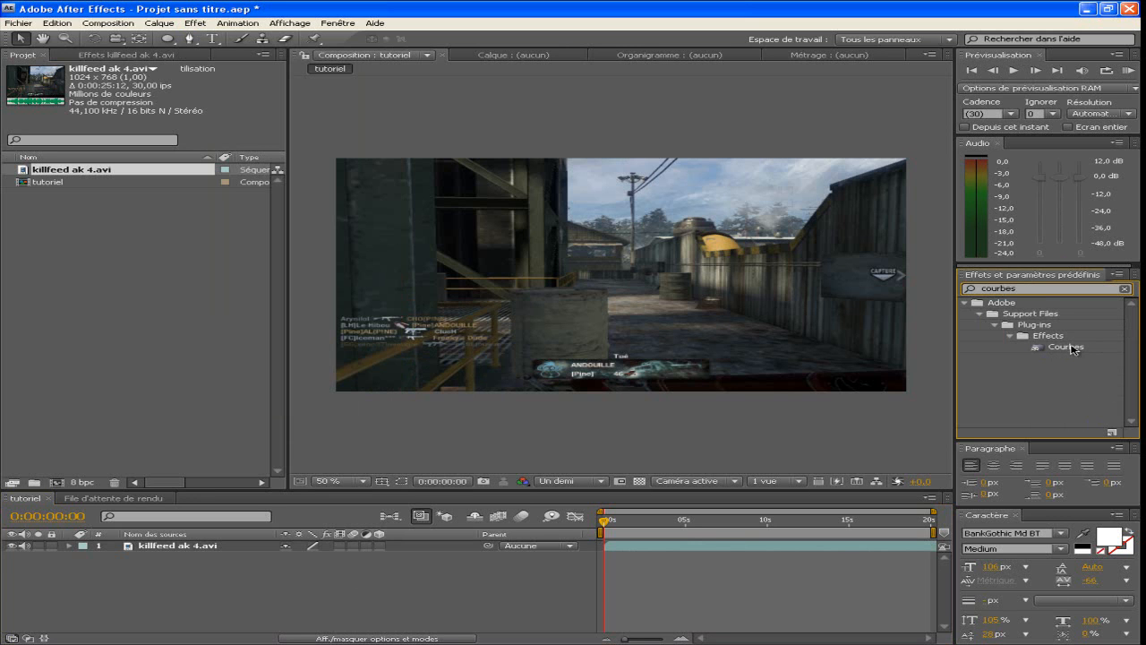
drag(1074, 347, 184, 545)
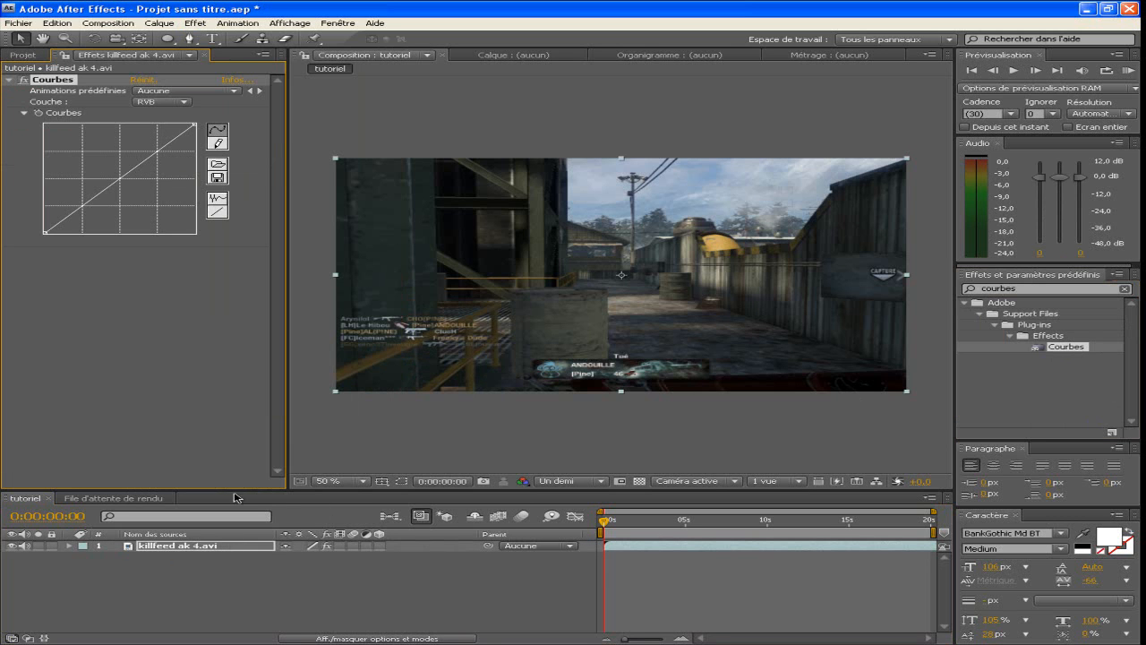
drag(153, 154, 166, 159)
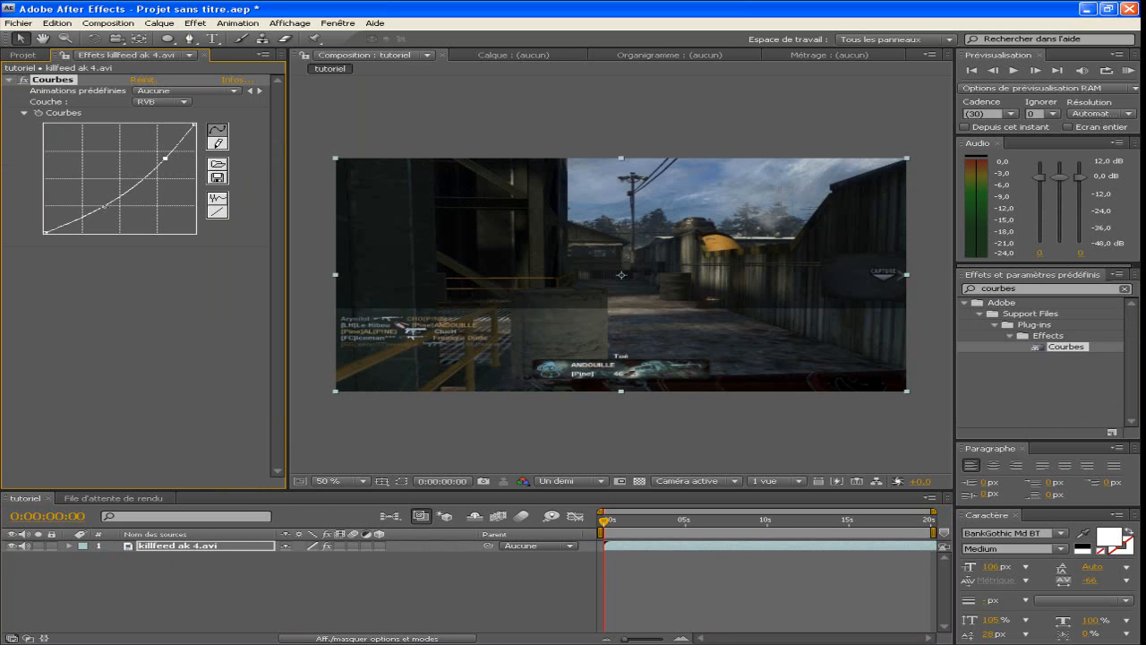
mouse_move(109, 206)
mouse_down()
mouse_move(85, 200)
mouse_move(102, 207)
mouse_up()
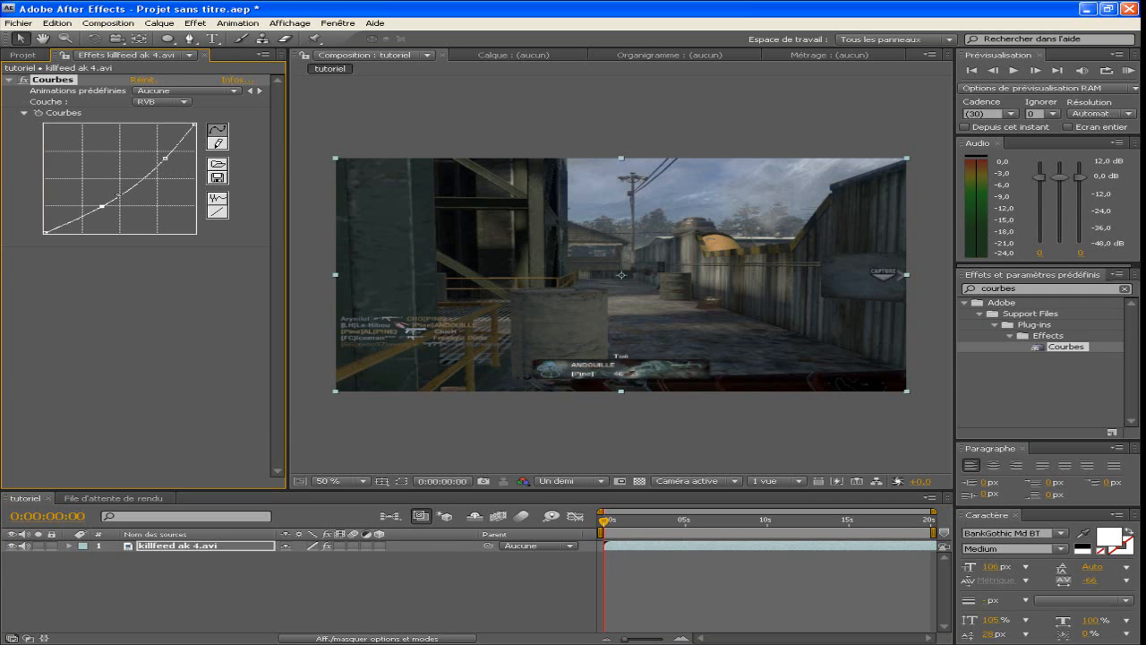
Shape the Vert channel curve into an S with raised highlights and lowered shadows.
click(183, 102)
click(166, 126)
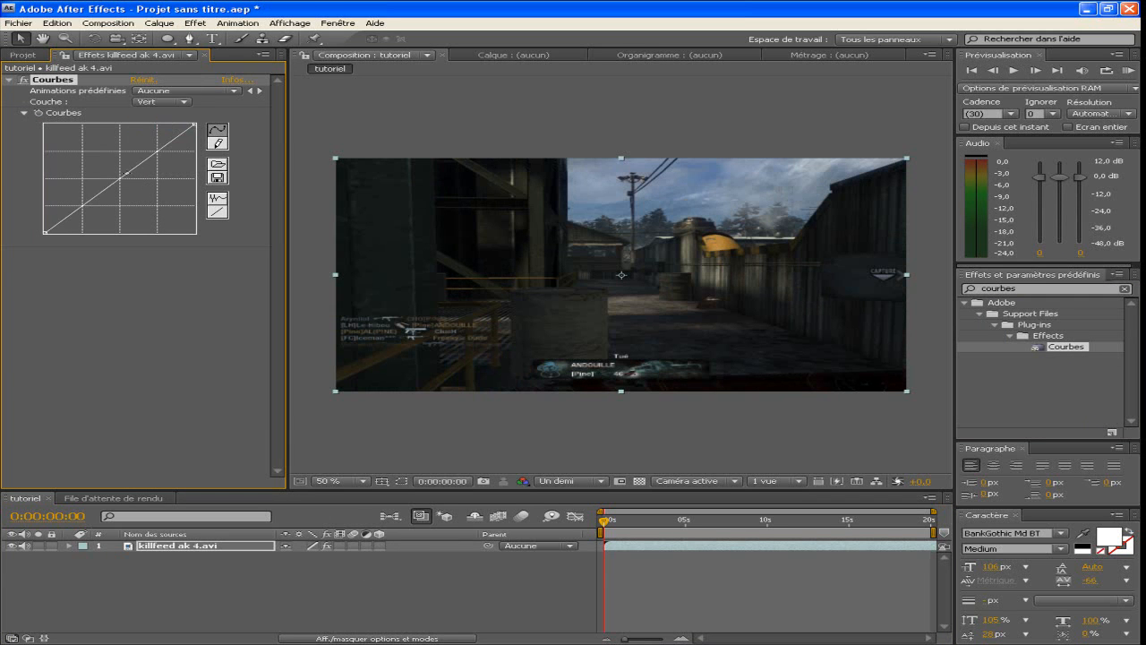
drag(156, 156, 142, 149)
drag(82, 206, 75, 214)
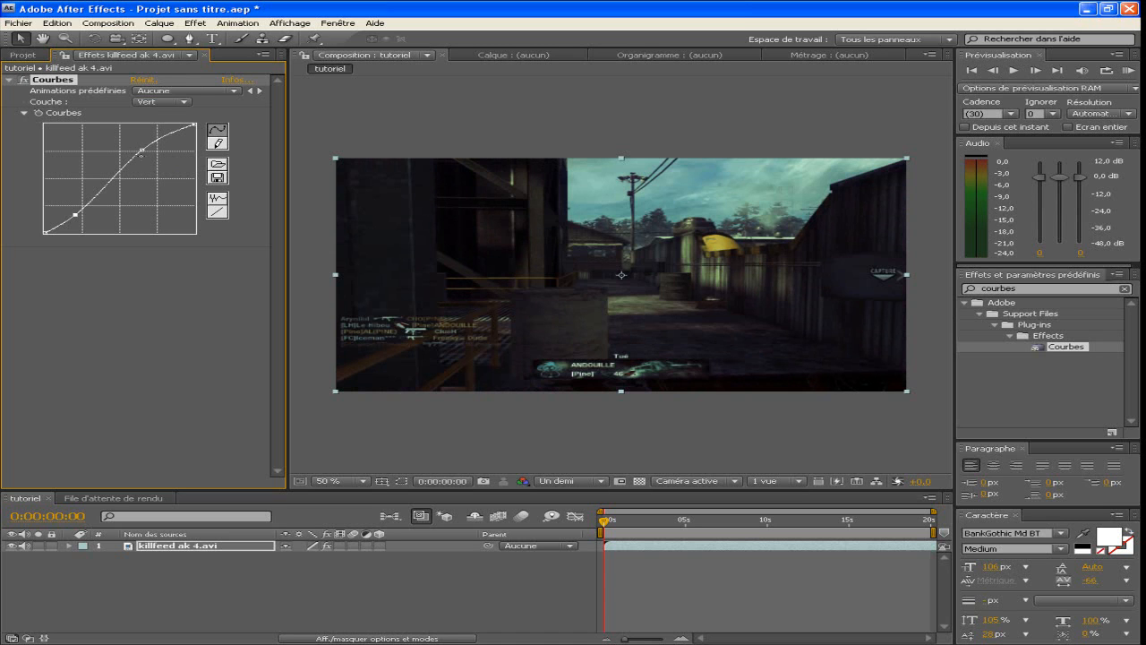
drag(142, 150, 144, 141)
Shape the Bleu channel curve into a gentle S, raising the upper midtones and lowering the shadows.
click(172, 101)
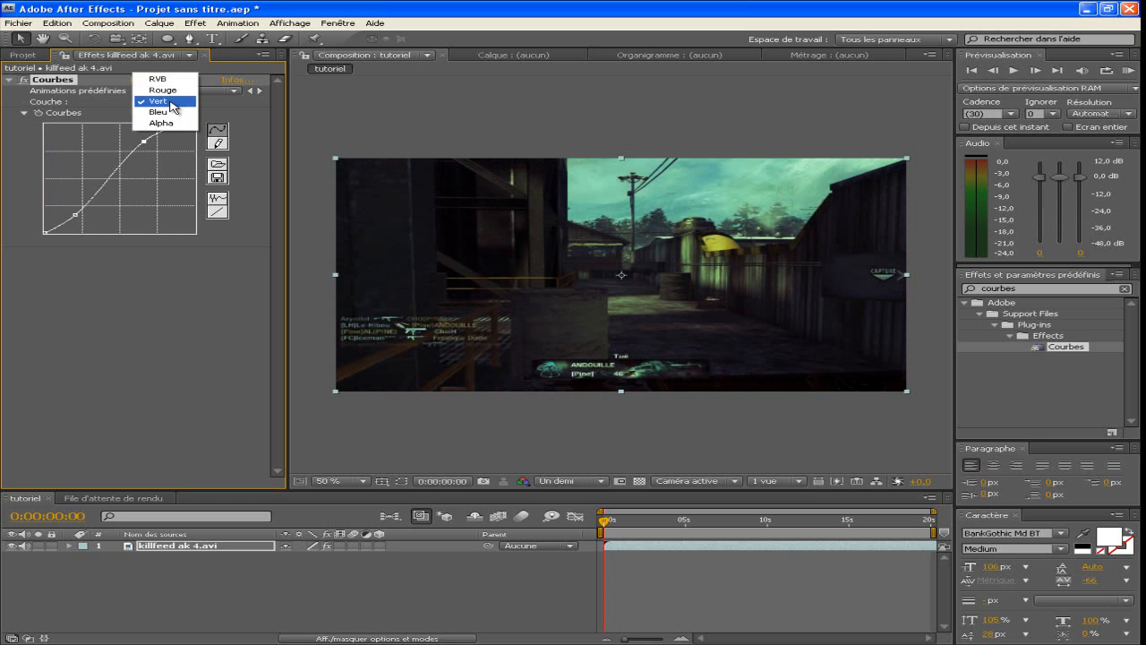
click(154, 111)
drag(136, 167, 128, 164)
drag(84, 203, 84, 211)
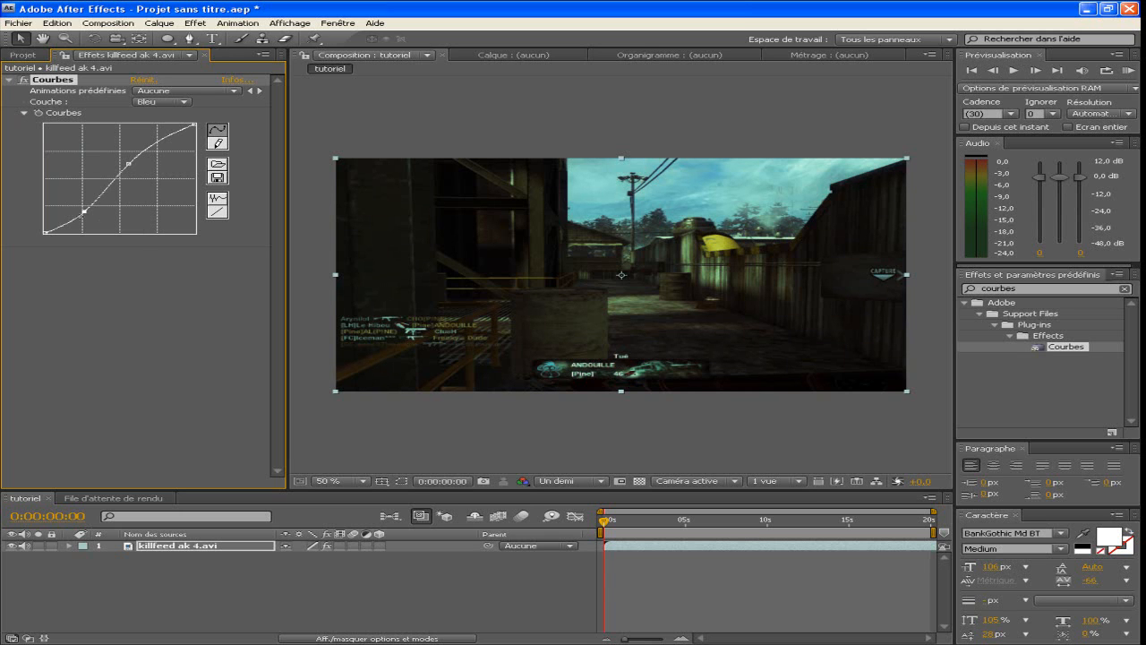
Add a raised highlight point to the Bleu curve and compare the footage with the Courbes effect switched off and on.
drag(163, 143, 157, 136)
click(25, 80)
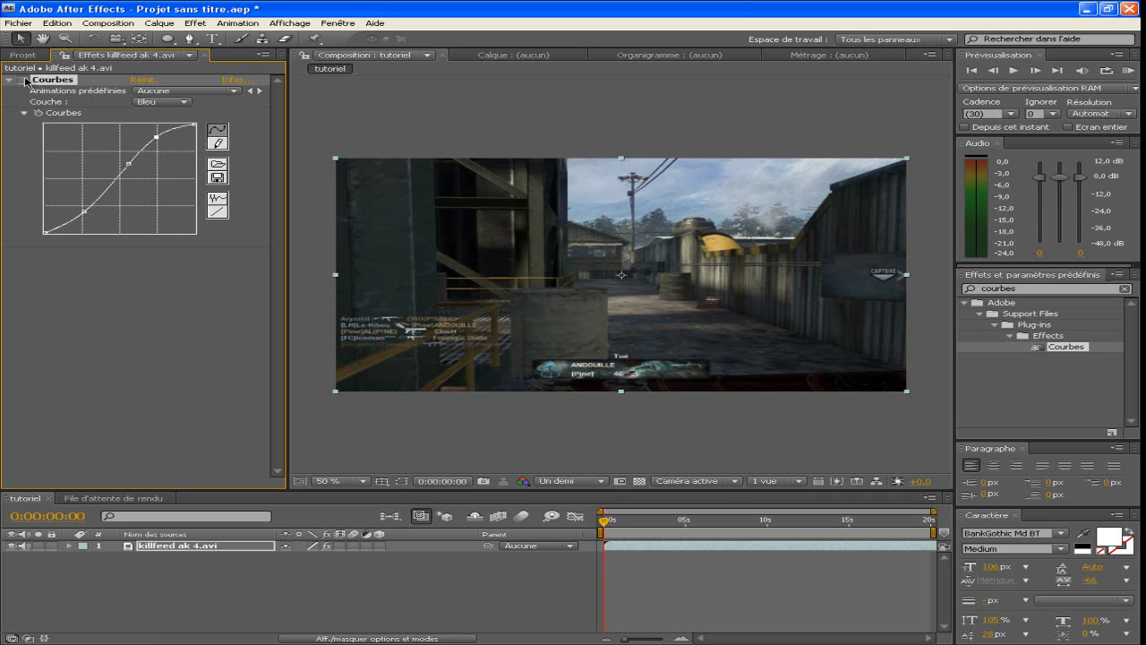
click(25, 80)
click(24, 81)
click(22, 81)
click(25, 79)
click(25, 79)
click(251, 561)
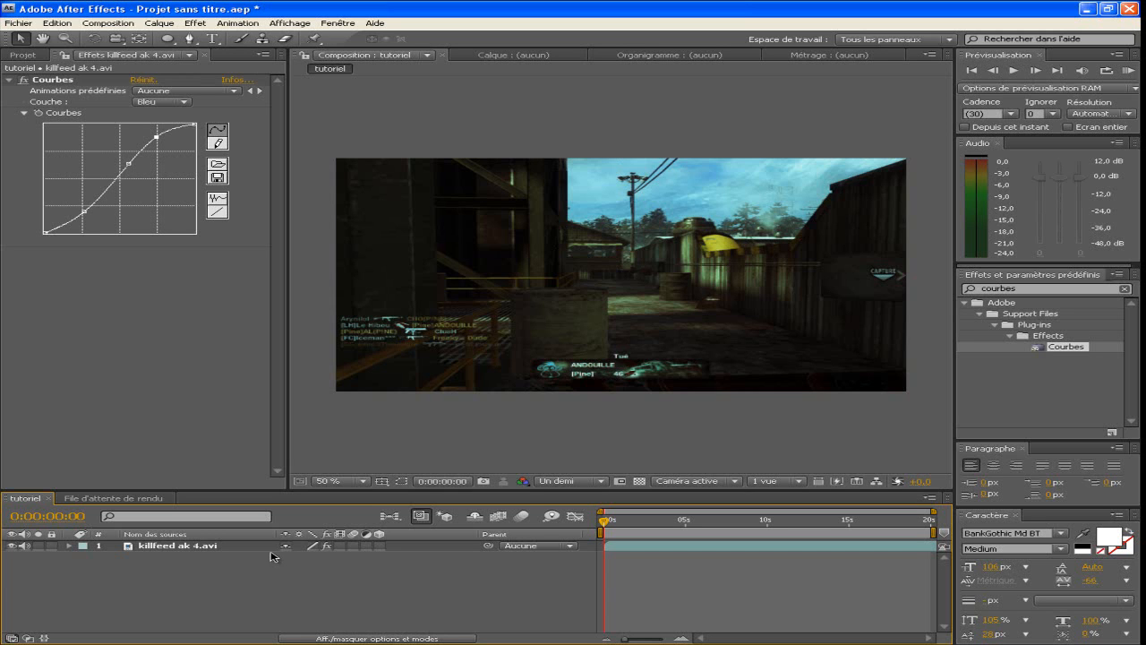
Enable time remapping (remappage temporel) on the killfeed ak 4.avi layer.
click(221, 548)
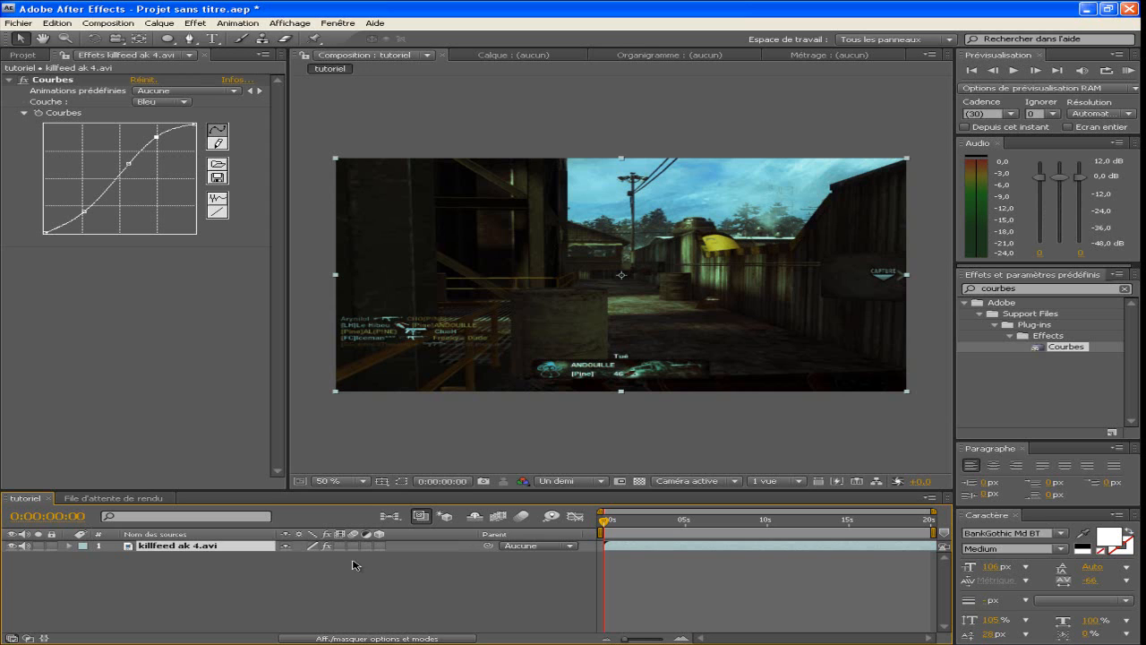
right_click(663, 547)
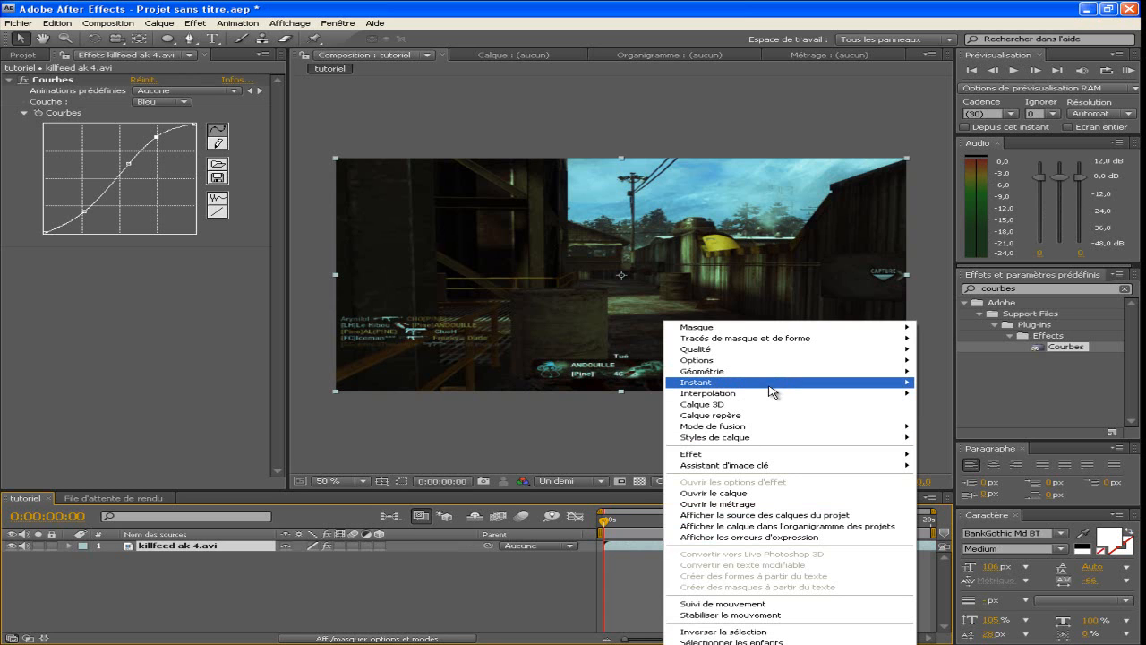
mouse_move(770, 387)
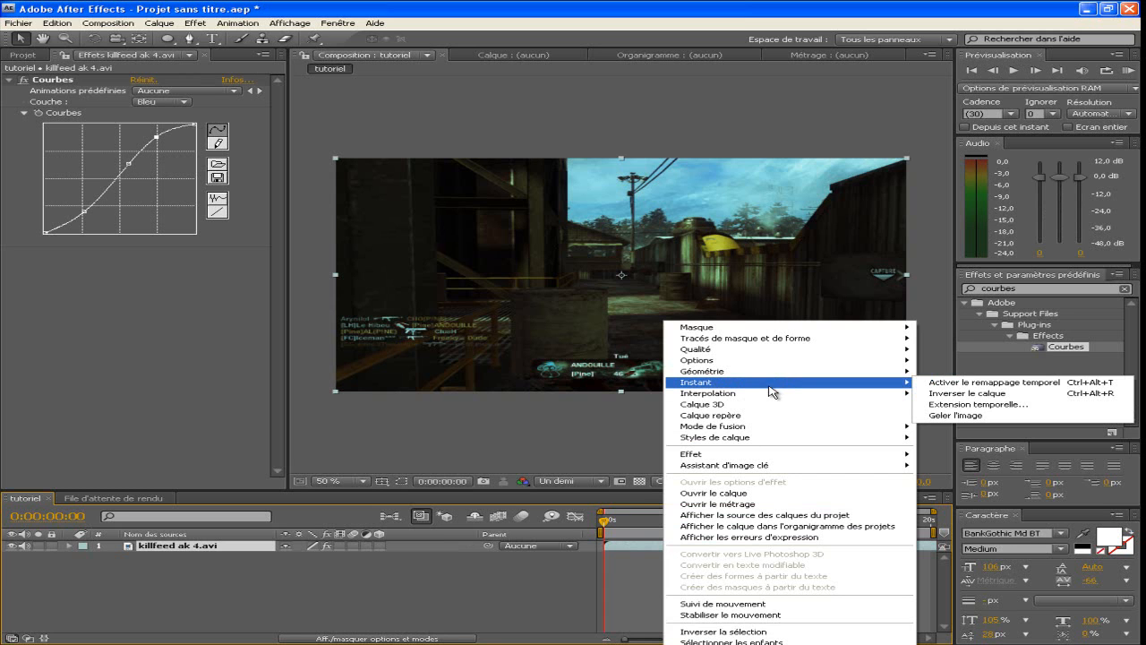
click(1016, 385)
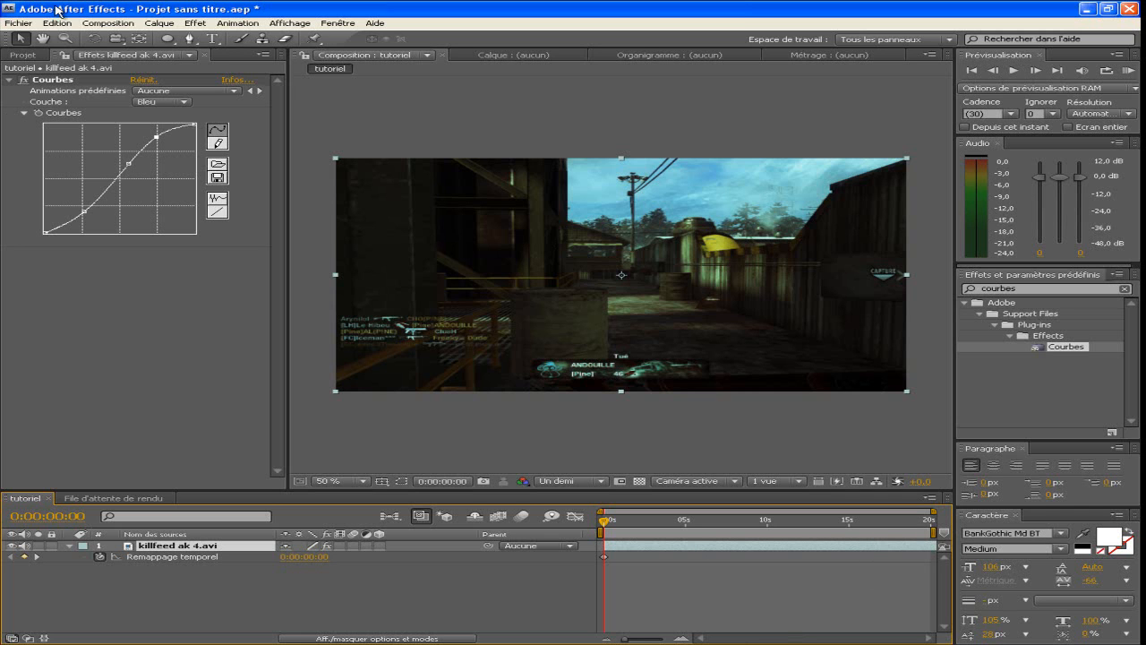
Set the duration of the tutoriel composition to 0:00:40:00 in its composition settings.
click(24, 55)
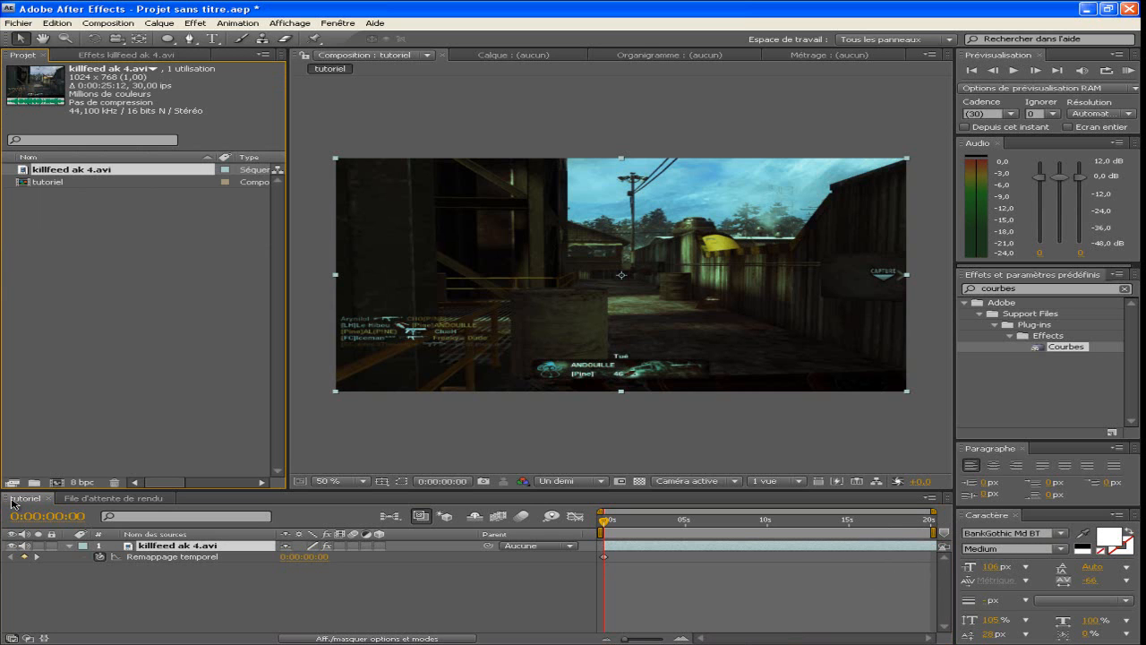
right_click(48, 183)
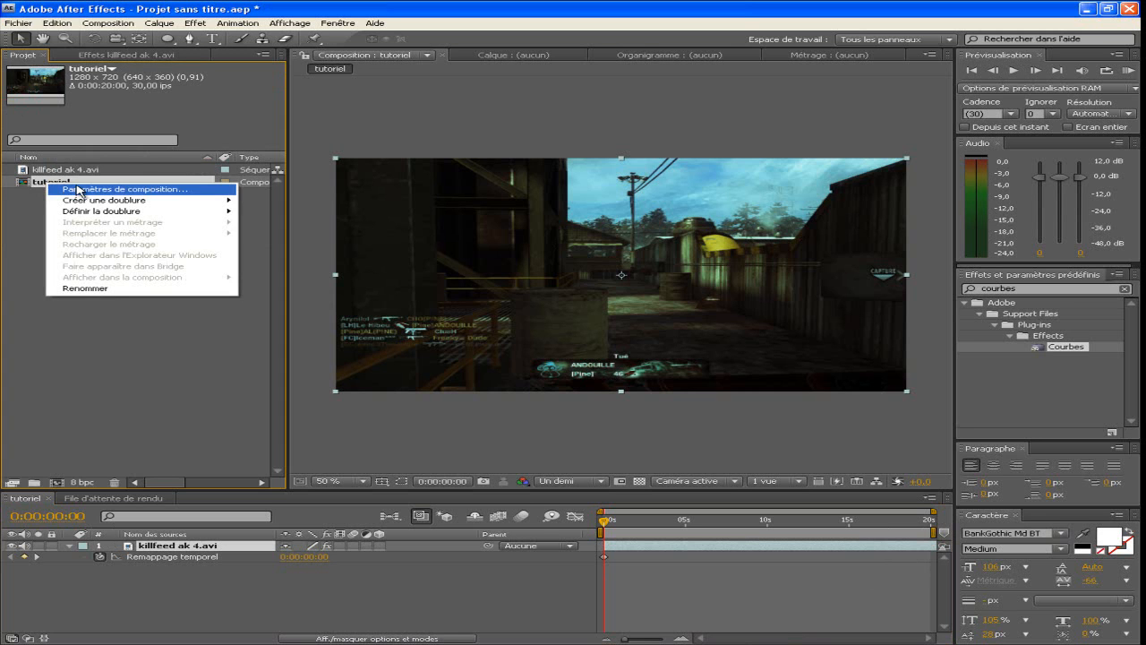
click(79, 190)
click(571, 376)
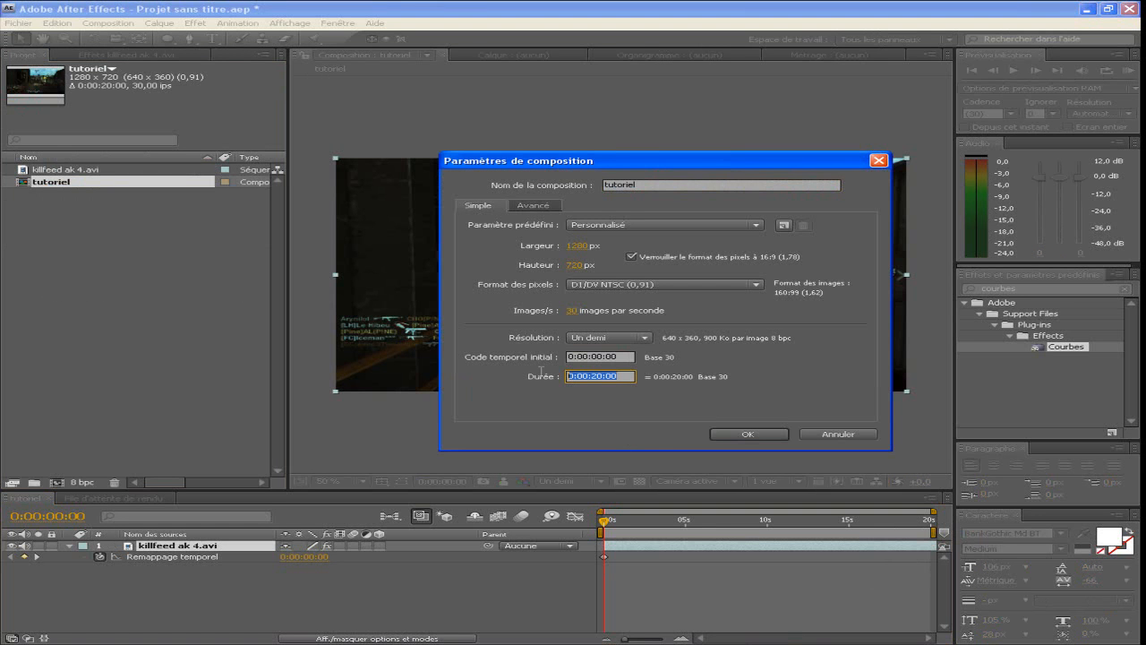
text(40.)
click(770, 434)
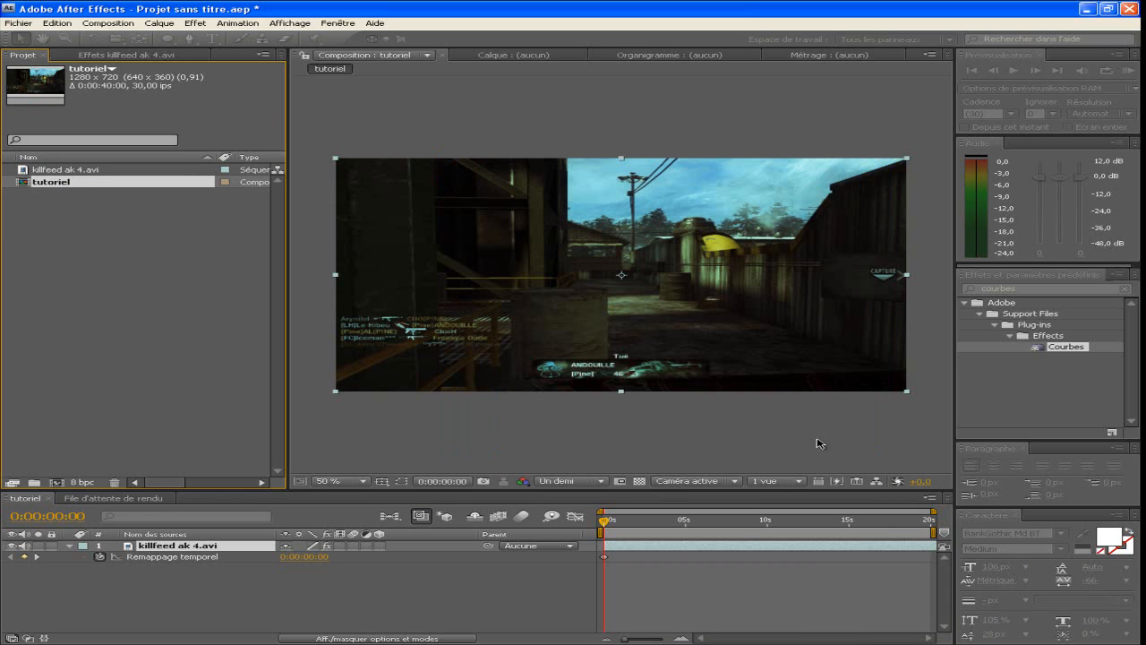
Move the final Remappage temporel keyframe out to about 30 s and extend the layer's end to match.
drag(804, 639, 802, 638)
drag(771, 510, 837, 510)
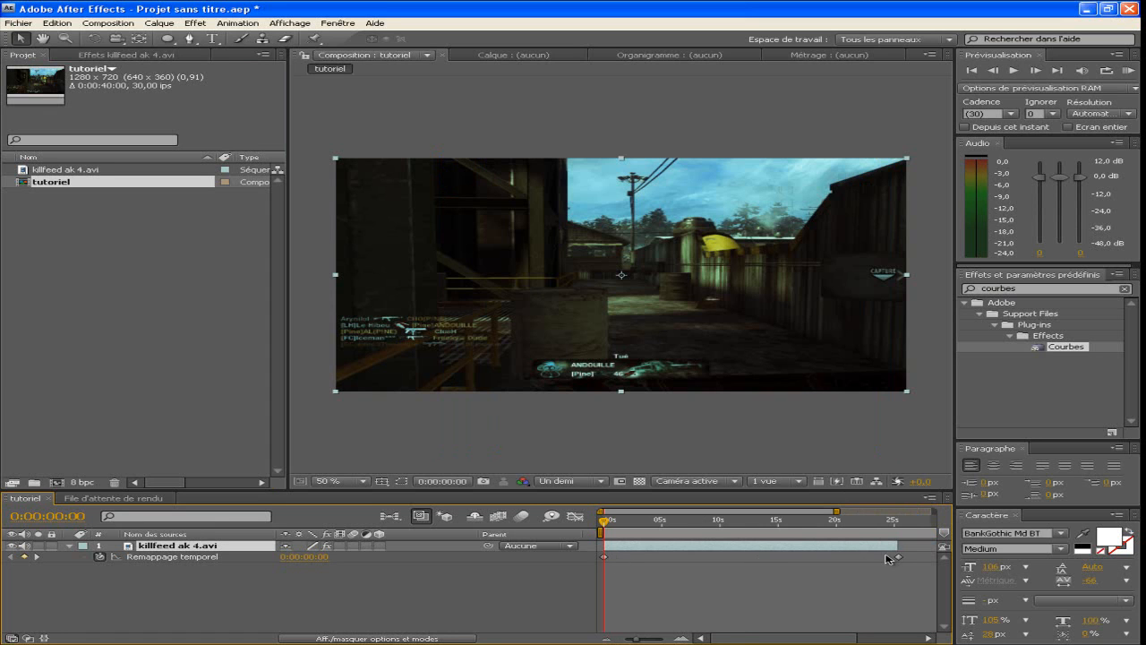
drag(605, 520, 740, 525)
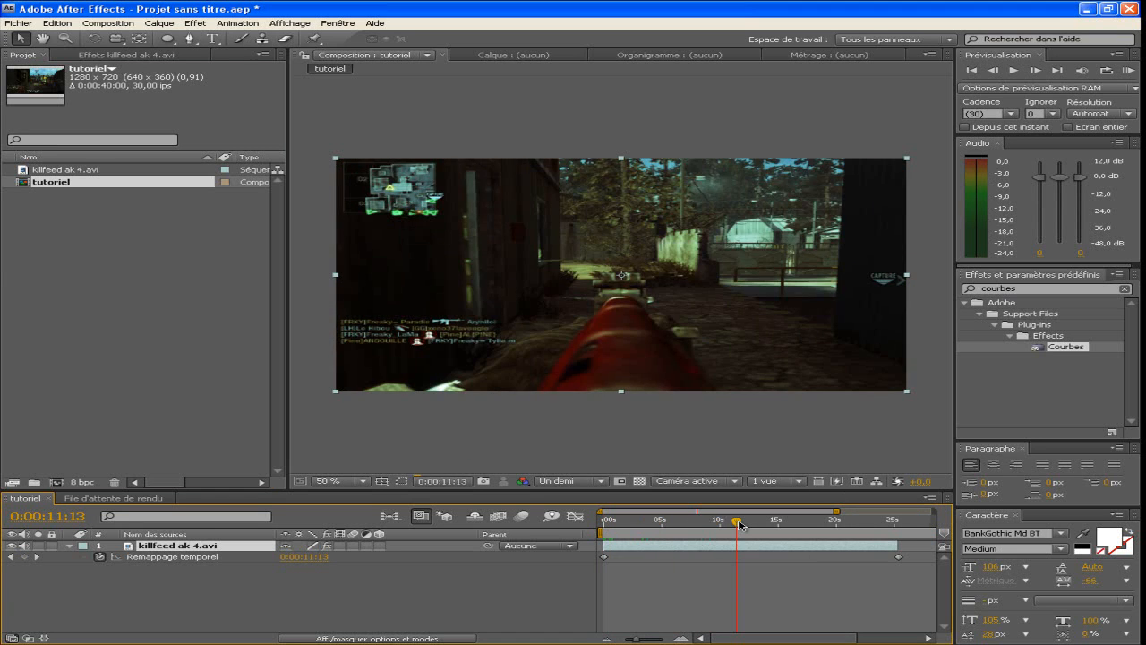
click(899, 556)
drag(898, 558, 924, 557)
click(798, 522)
drag(833, 639, 861, 638)
drag(835, 546, 892, 558)
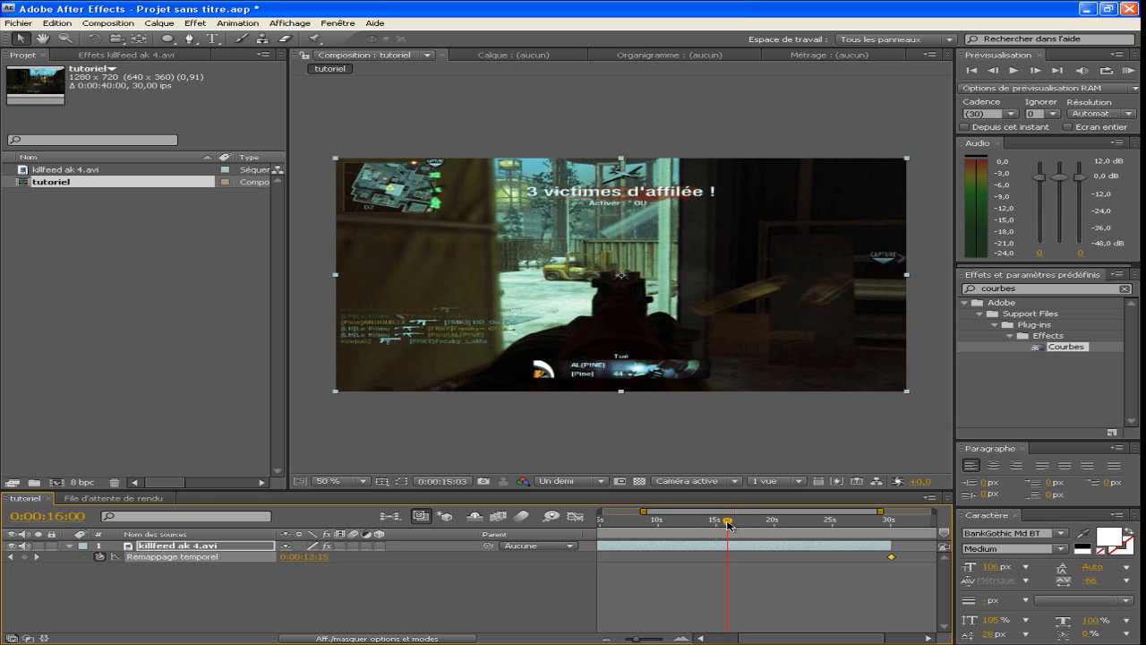
Try trimming the end of the killfeed ak 4.avi layer to about 21 s, and undo the latest timing edits.
drag(716, 523, 755, 525)
drag(644, 511, 584, 513)
drag(880, 511, 938, 514)
drag(843, 548, 777, 546)
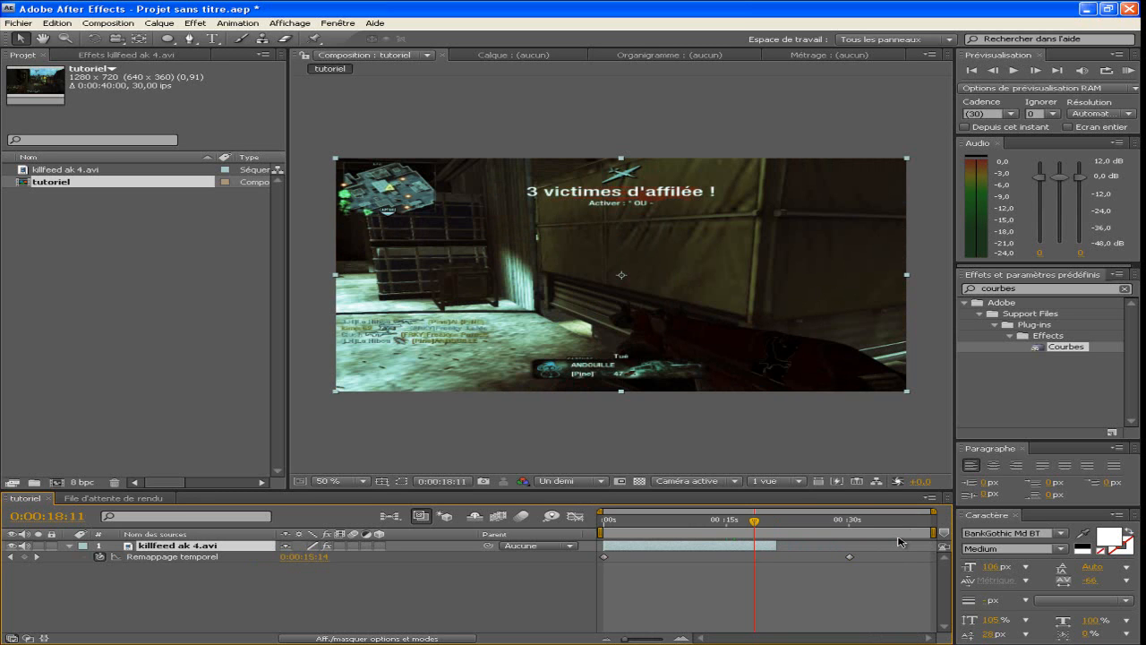
key(ctrl+z)
key(ctrl+z)
key(ctrl+z)
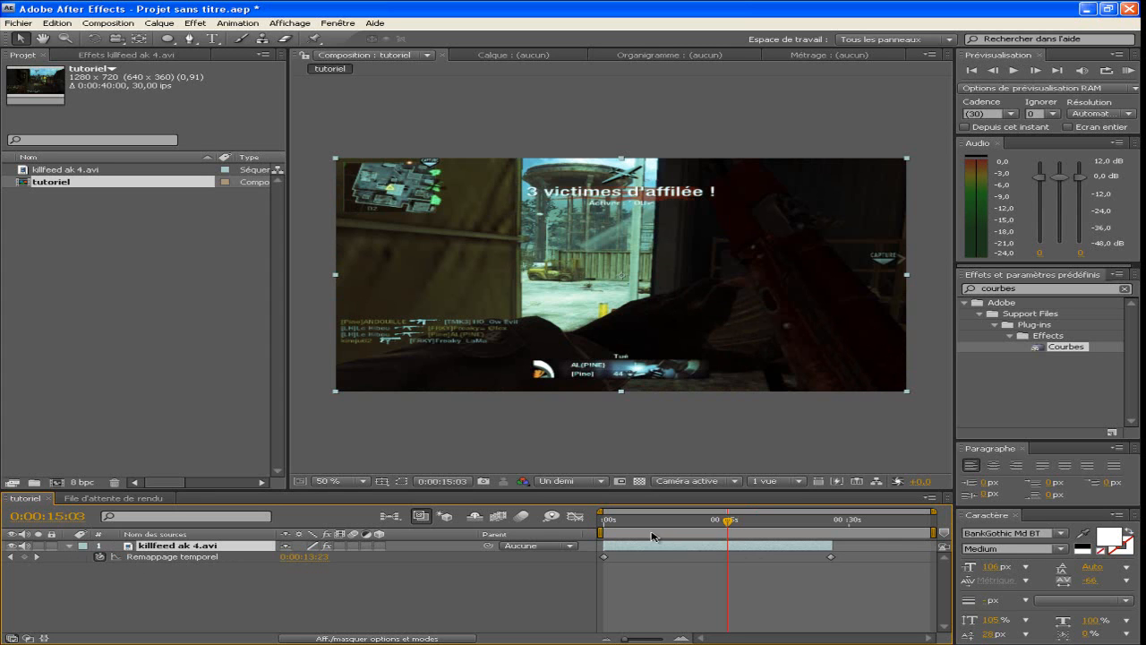
click(66, 547)
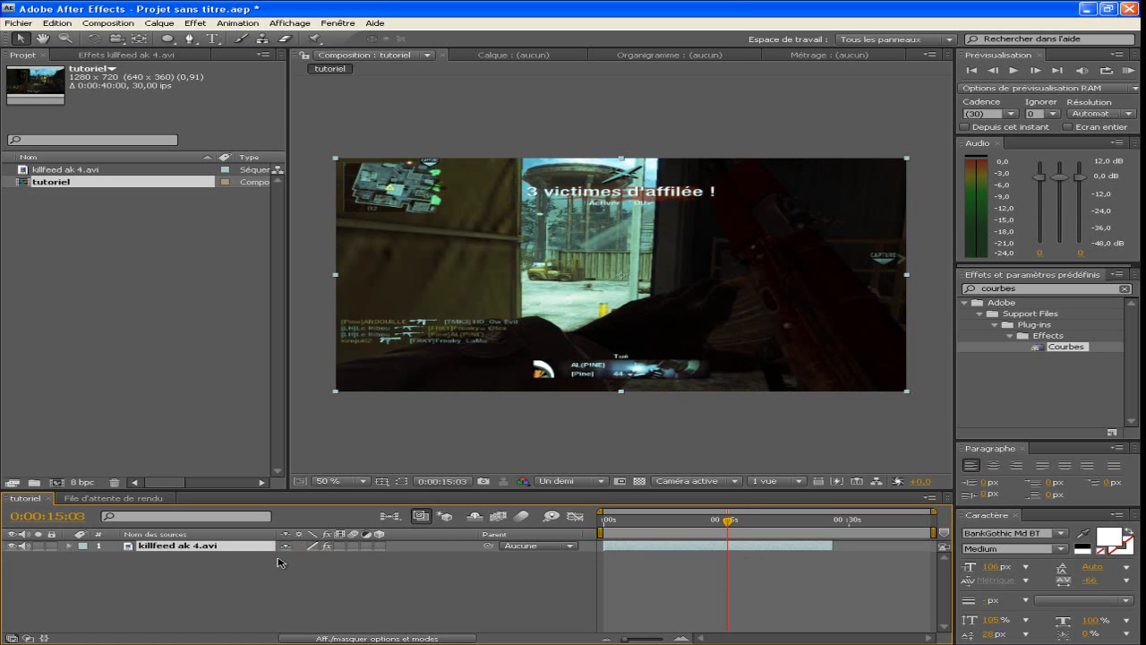
key(ctrl+d)
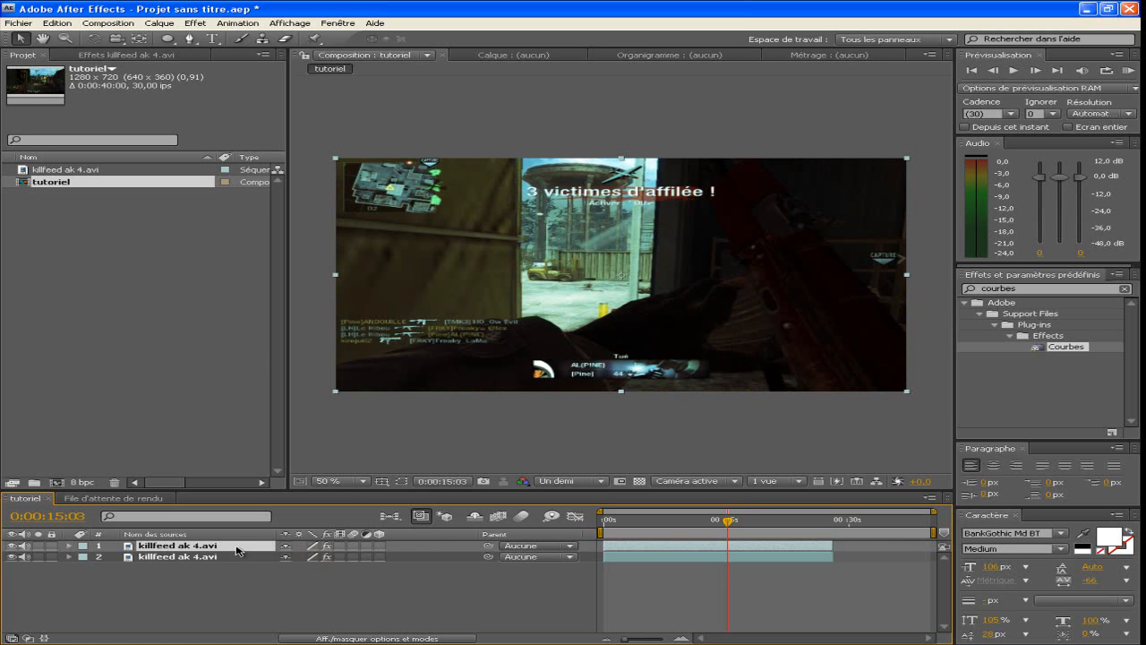
key(Delete)
right_click(201, 548)
key(Escape)
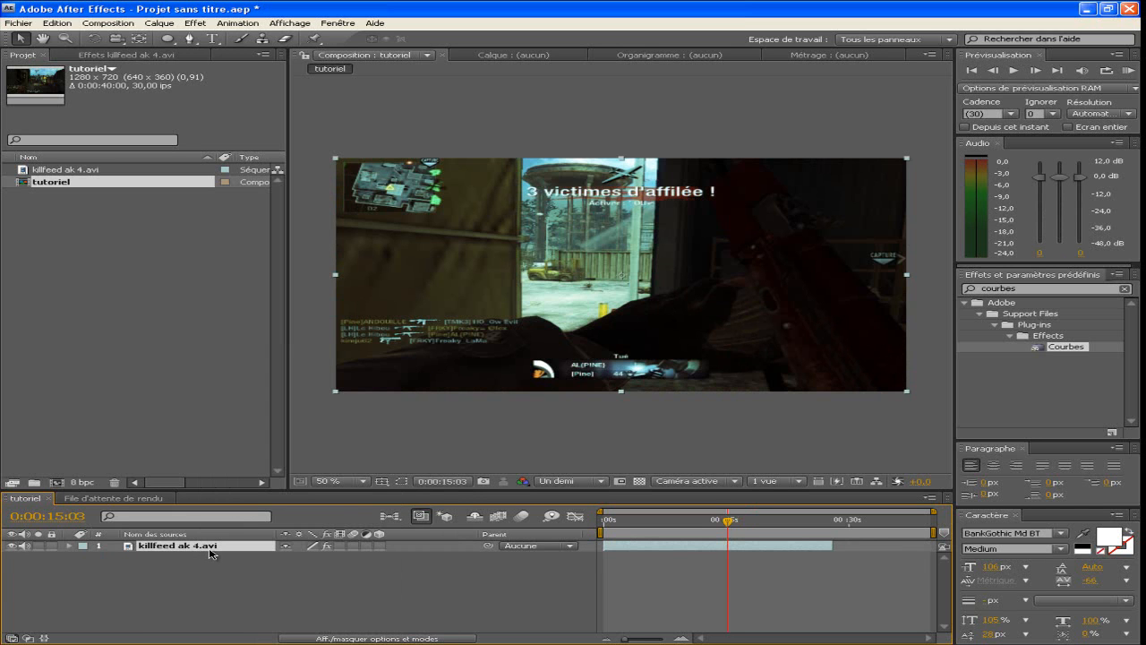
key(ctrl+d)
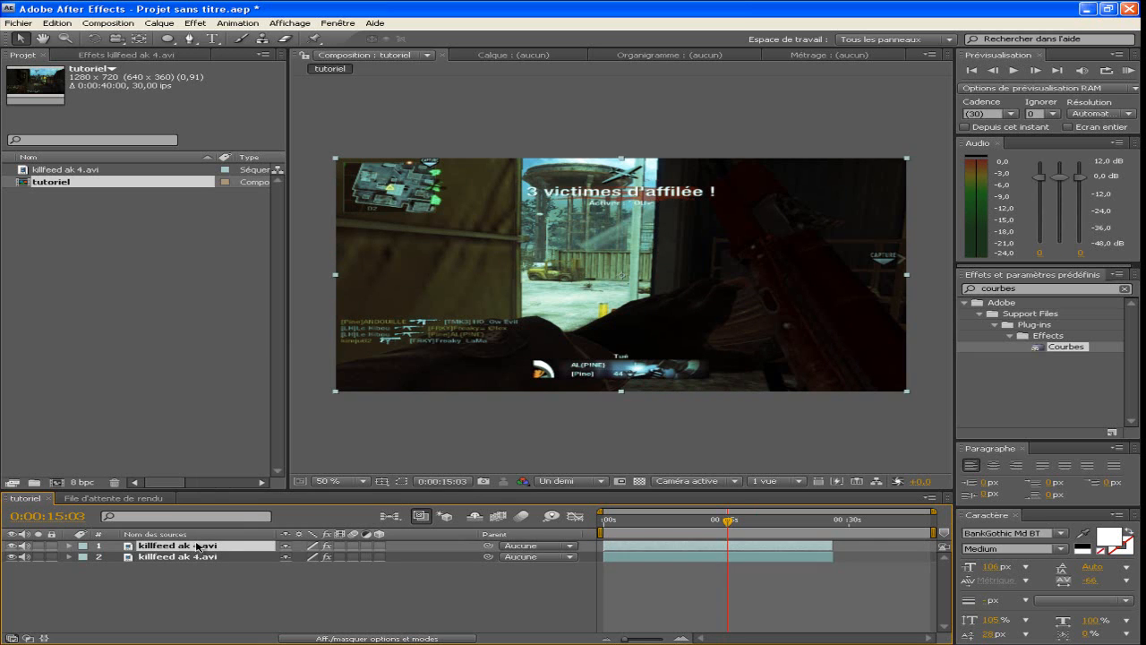
key(Delete)
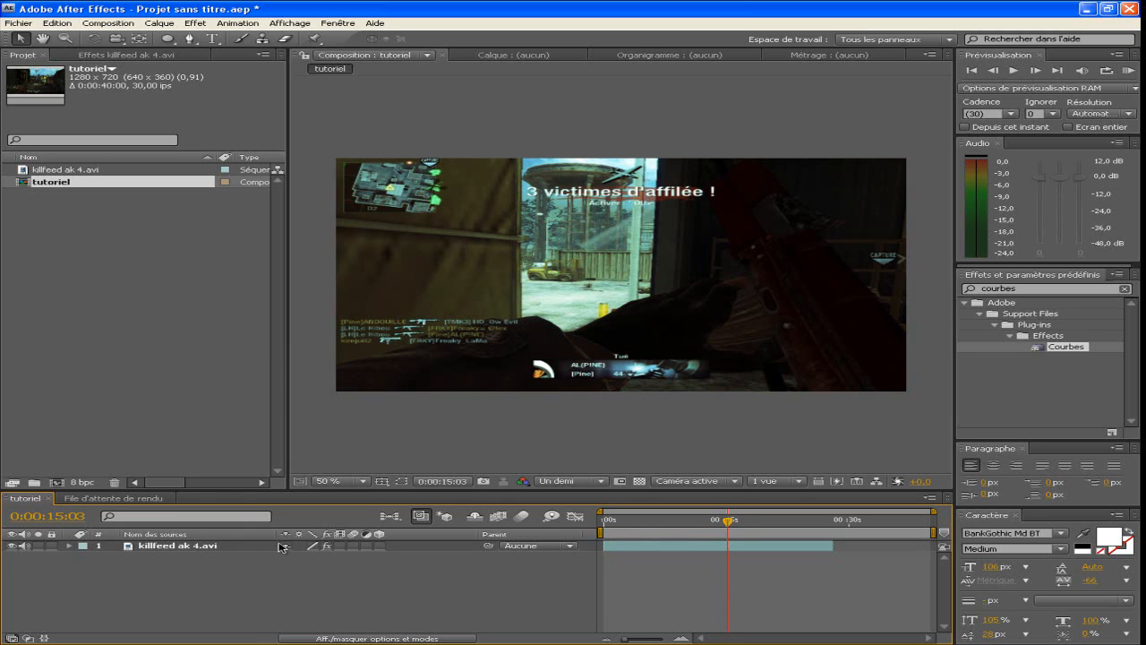
Split the killfeed ak 4.avi layer at 0:00:15:03 and place the first part above the second in the layer stack.
click(215, 548)
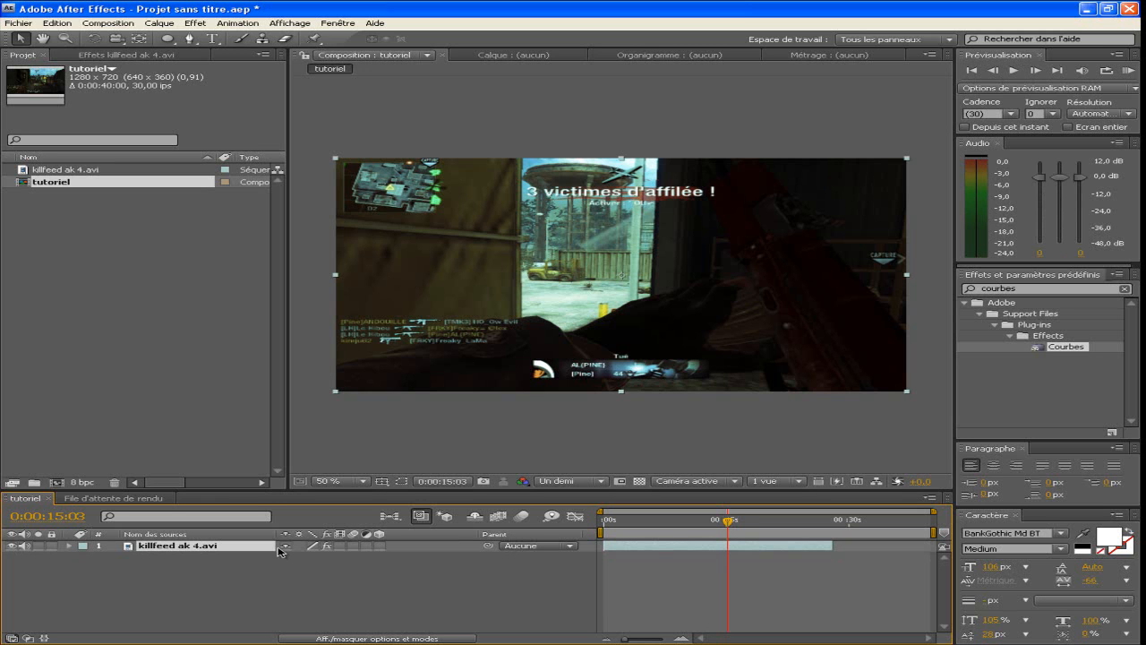
key(ctrl+shift+d)
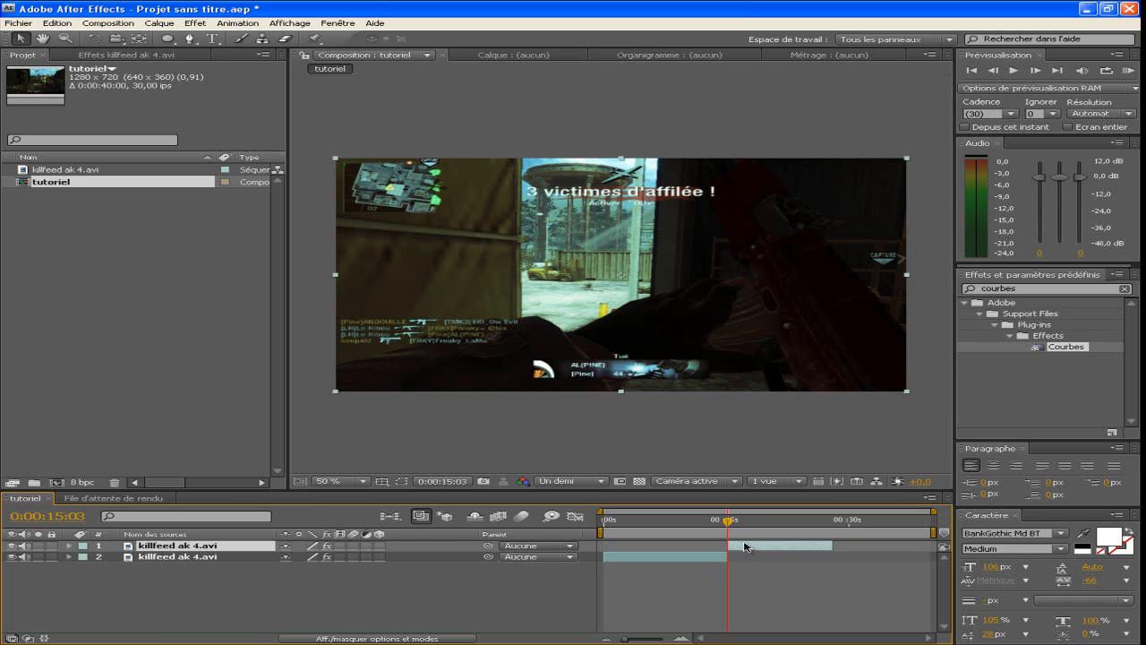
click(703, 557)
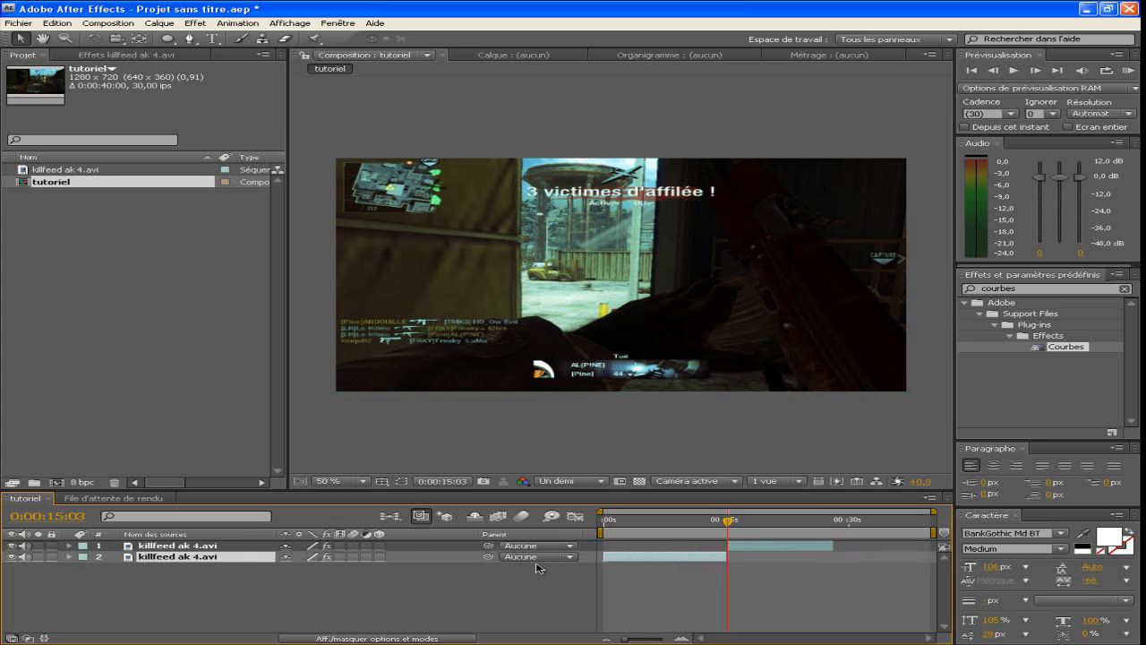
drag(246, 560, 246, 547)
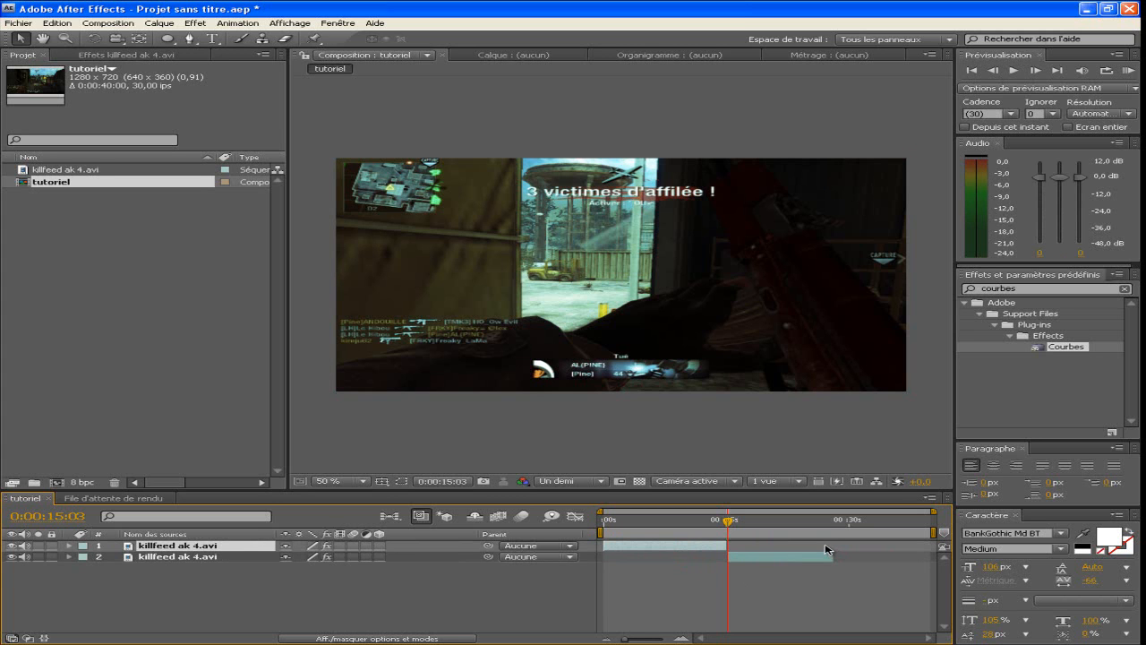
click(53, 24)
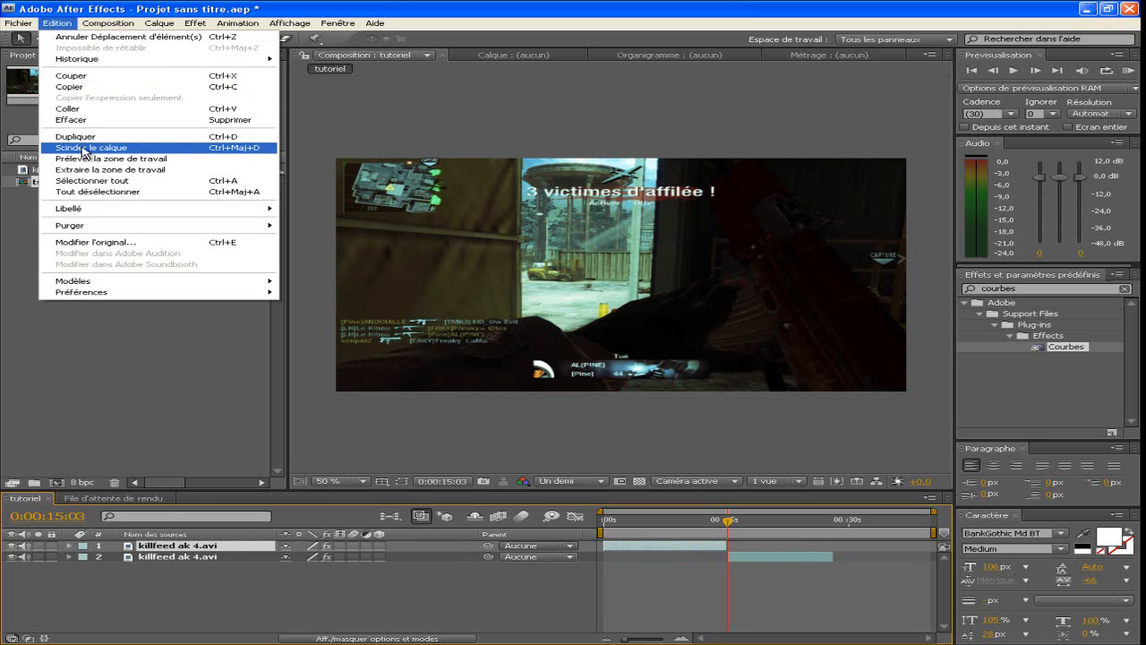
click(448, 609)
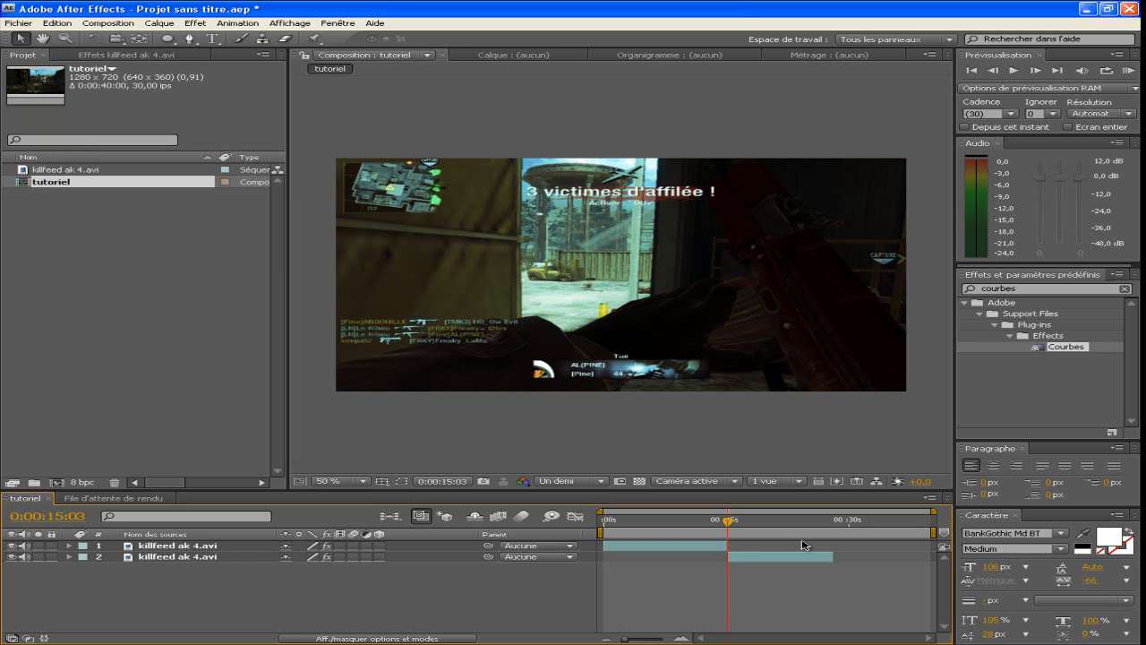
Apply Geler l'image to the second part of the clip and check the frozen picture at 0:00:22:17.
right_click(775, 562)
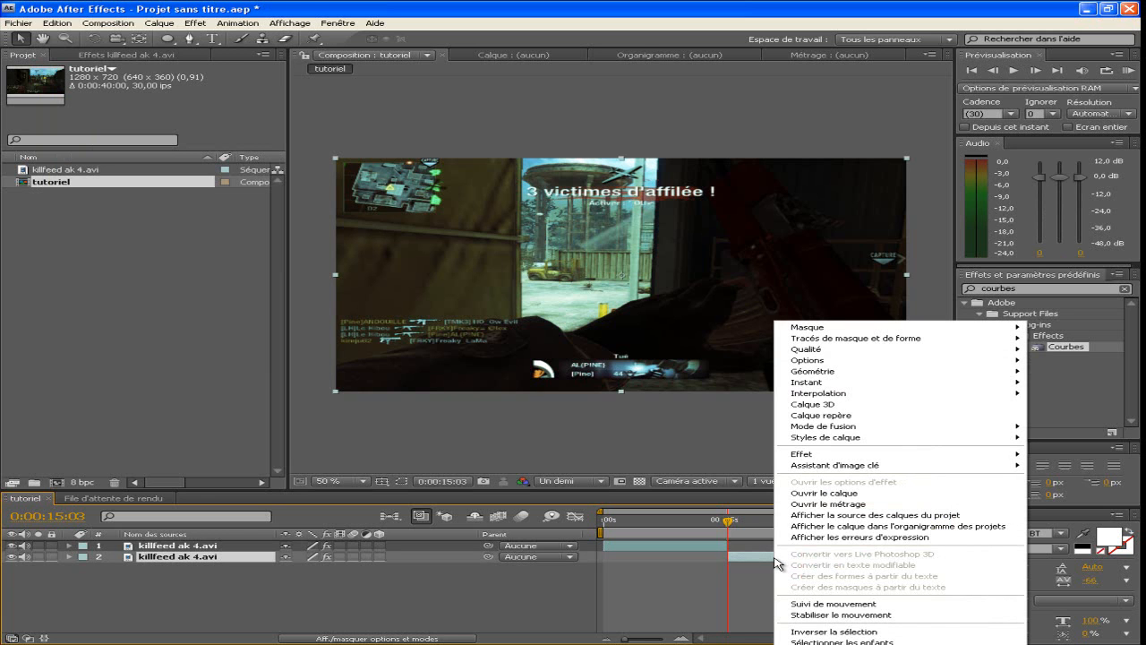
mouse_move(842, 382)
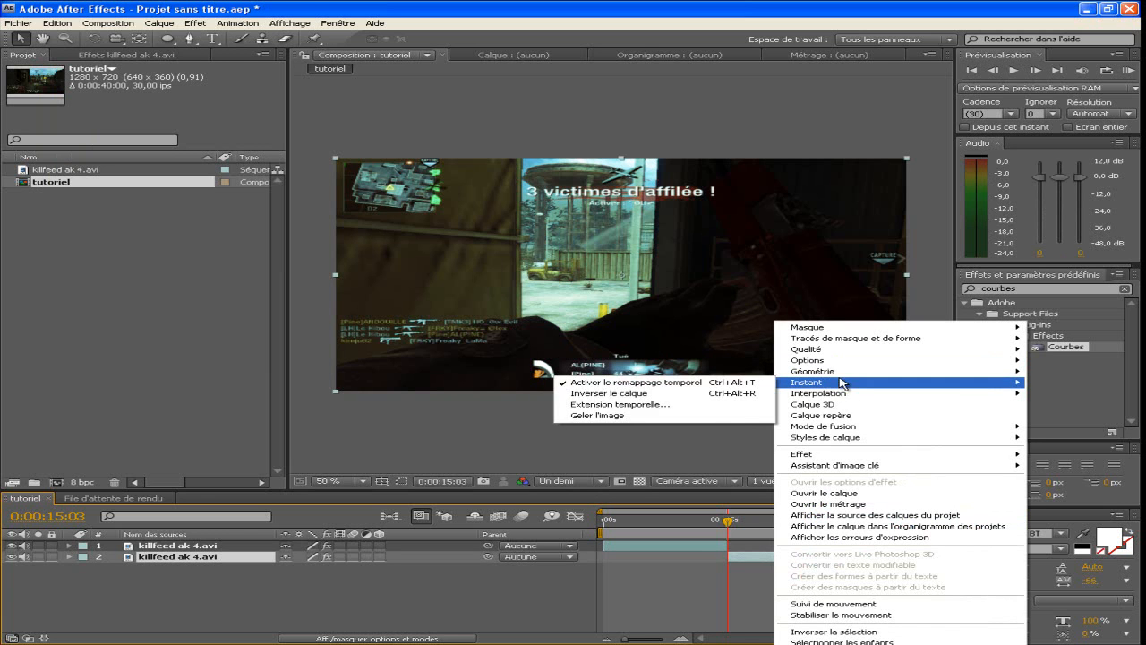
click(733, 415)
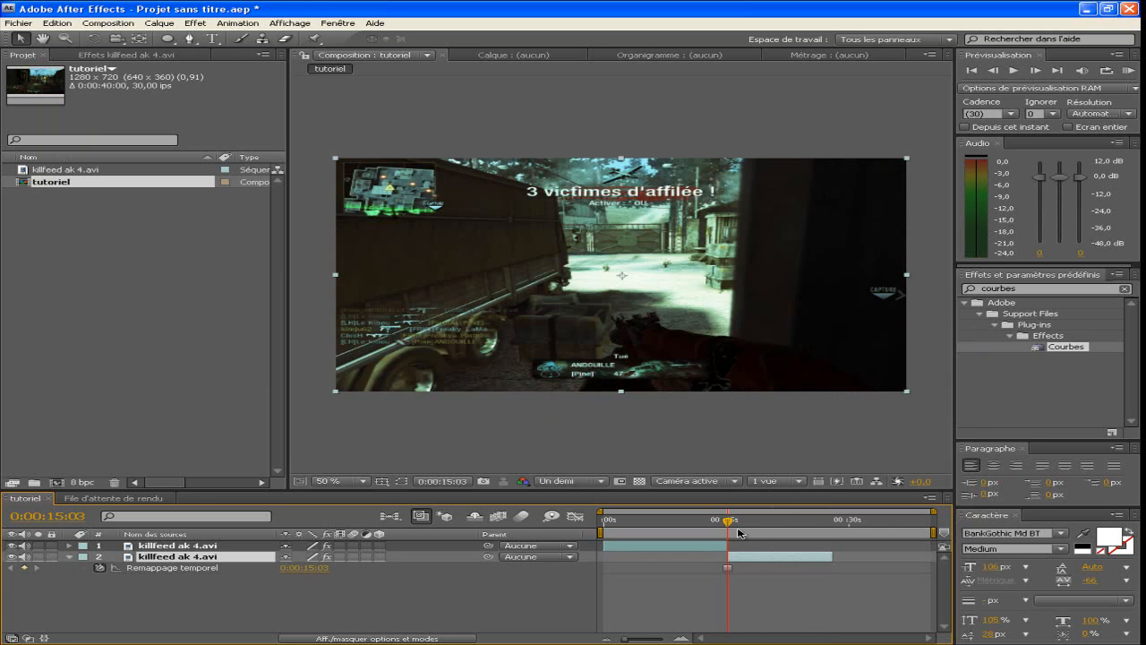
drag(723, 522, 790, 523)
scroll(528, 233, up, 1)
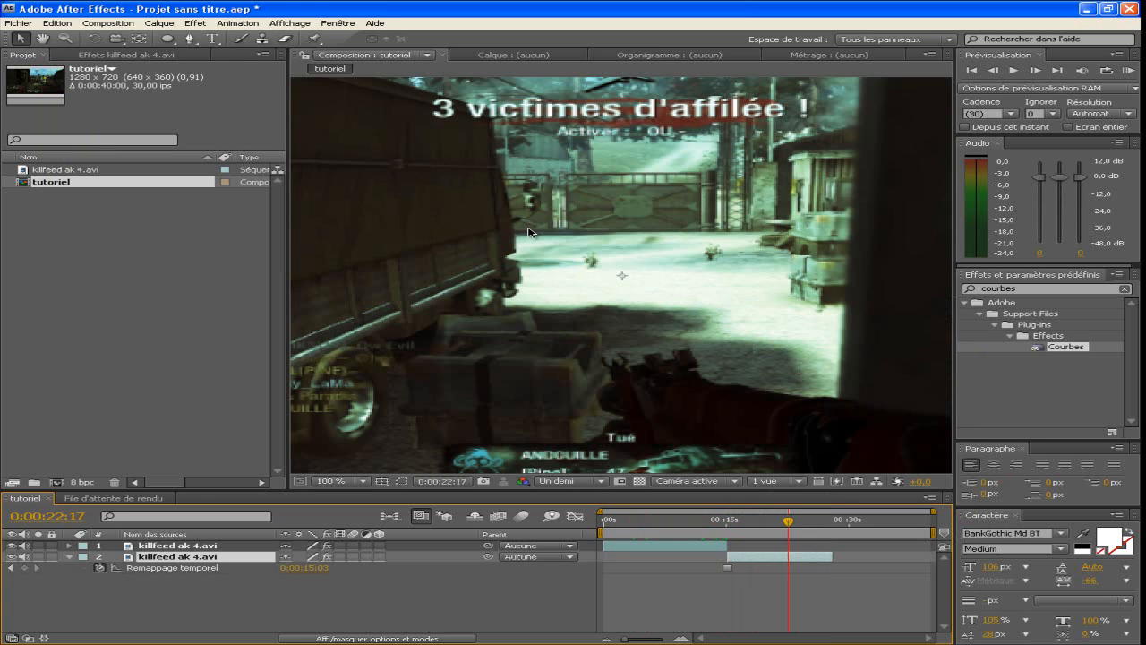
scroll(528, 233, down, 1)
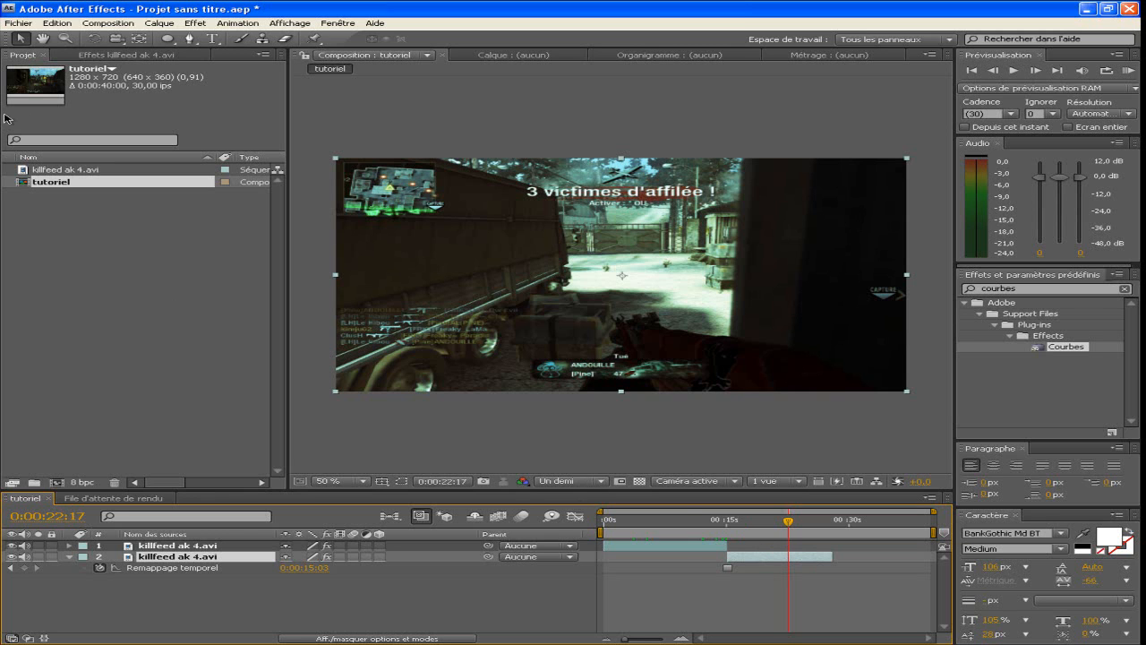
Draw a seven-point mask path with the Pen tool around the "3 victimes d'affilée !" text on the frozen layer, and collapse the layer's properties.
click(190, 39)
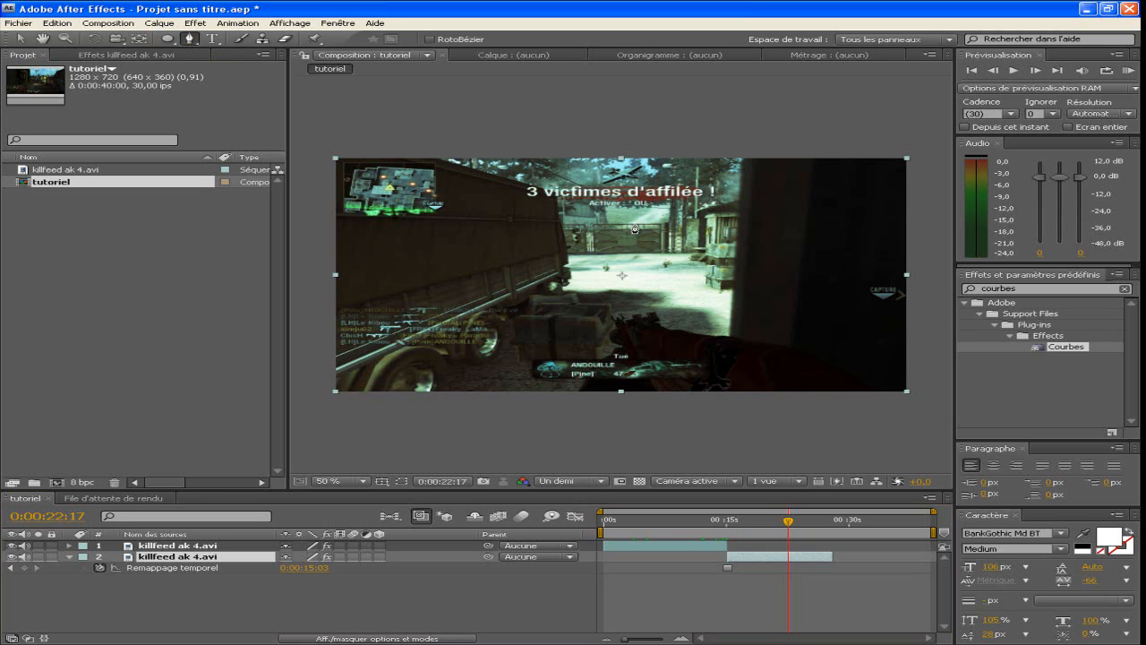
click(640, 226)
click(505, 213)
click(529, 170)
click(608, 161)
click(707, 169)
click(757, 200)
click(710, 219)
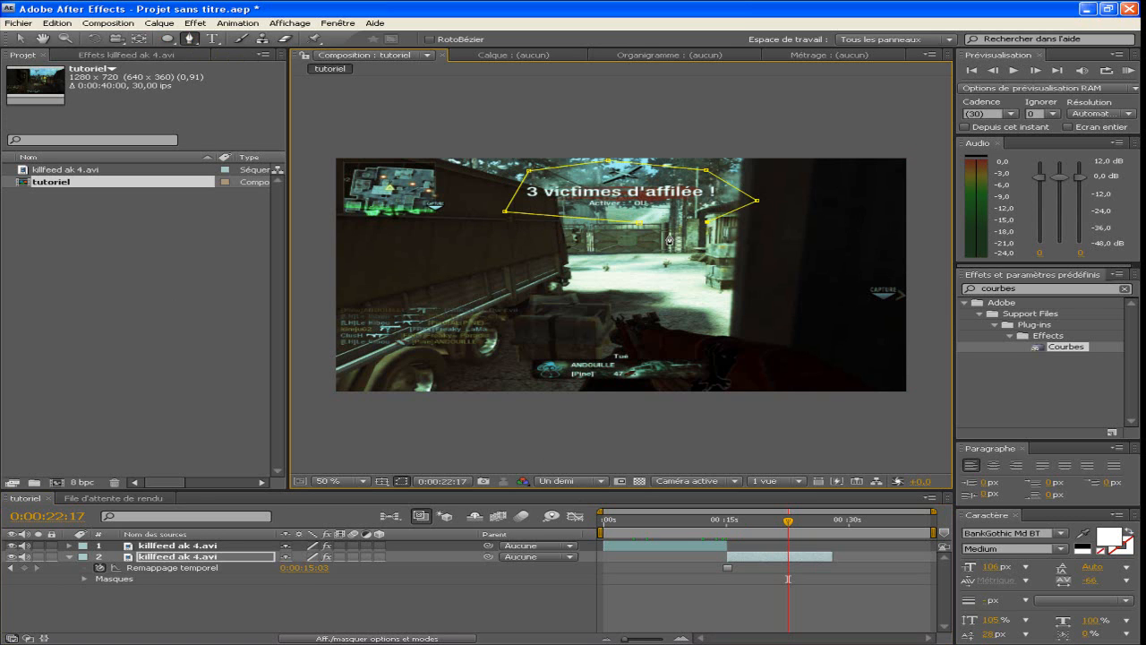
click(190, 566)
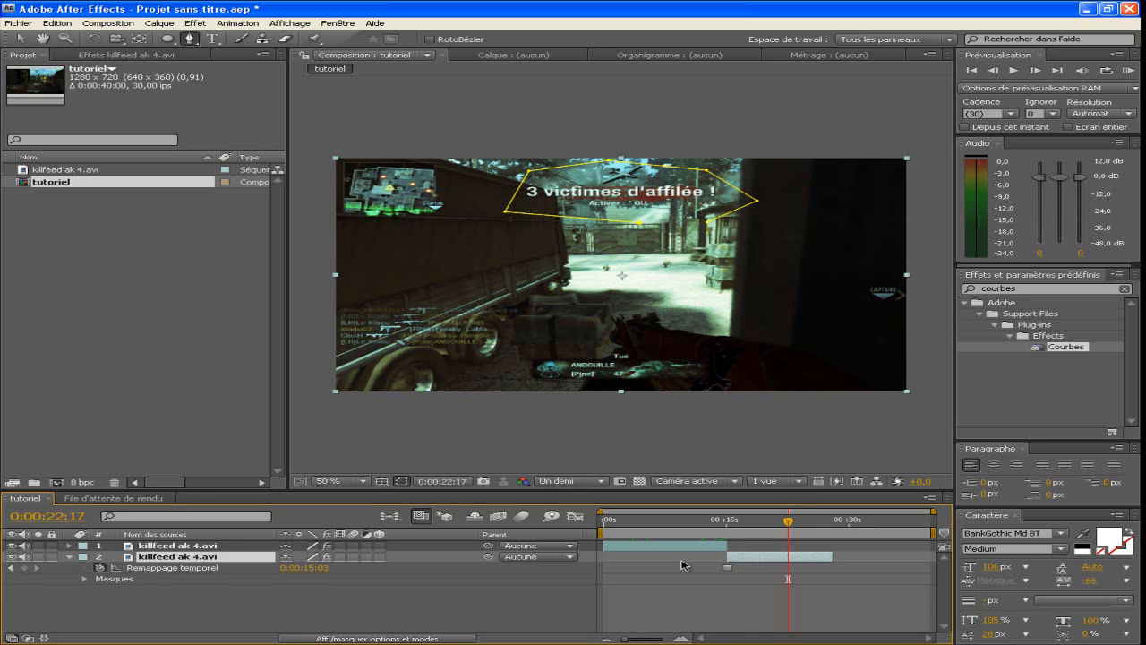
click(69, 557)
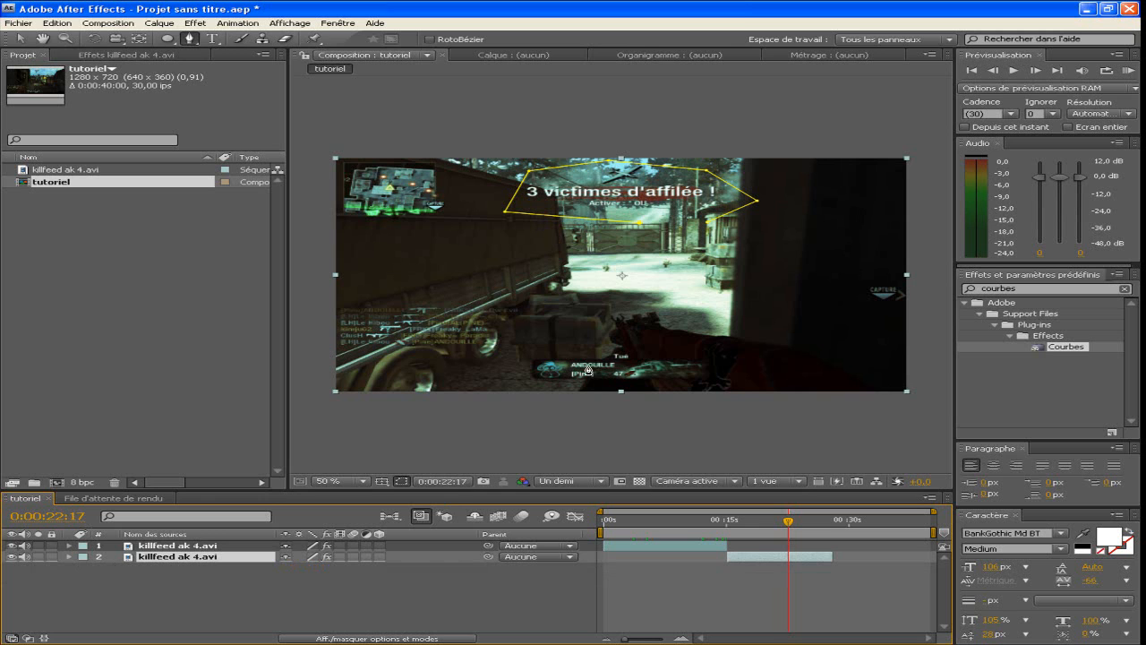
Redraw a closed seven-point mask path around the "3 victimes d'affilée !" text on the frozen layer with the Pen tool.
click(653, 230)
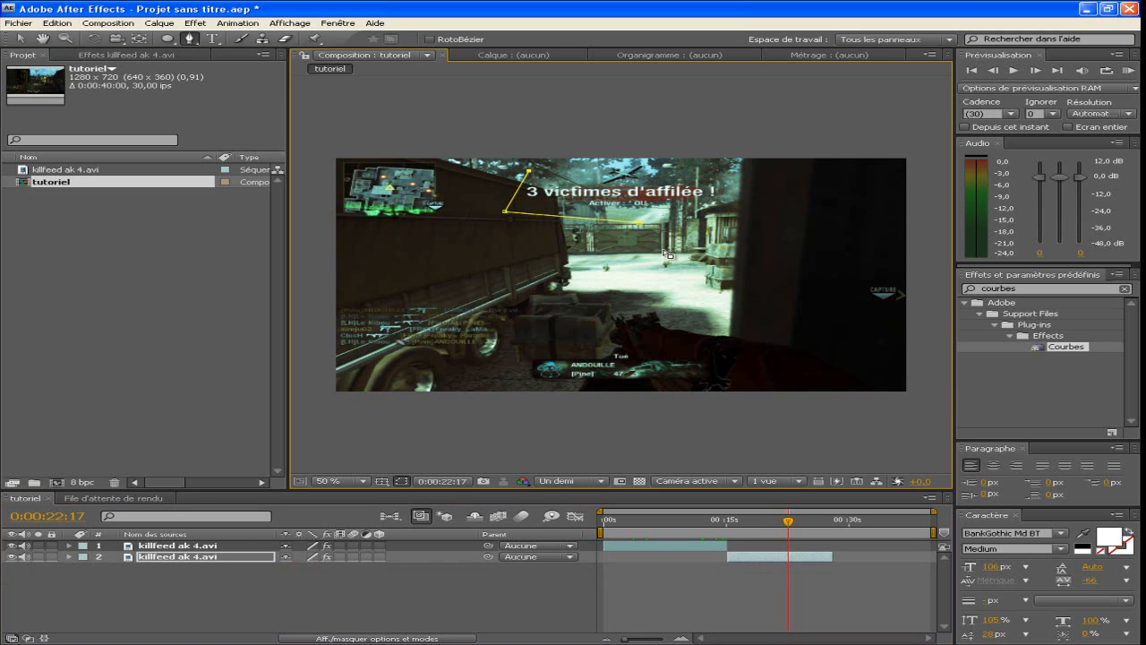
click(667, 255)
click(626, 227)
click(498, 205)
click(507, 173)
click(660, 162)
click(757, 181)
click(705, 222)
click(642, 216)
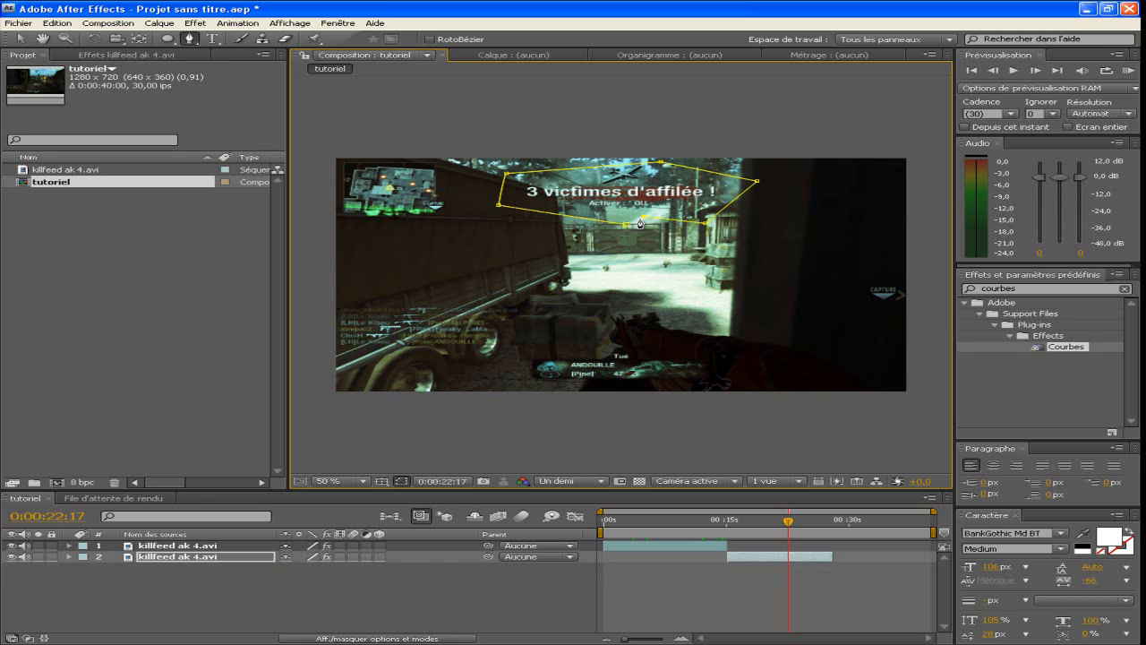
click(627, 228)
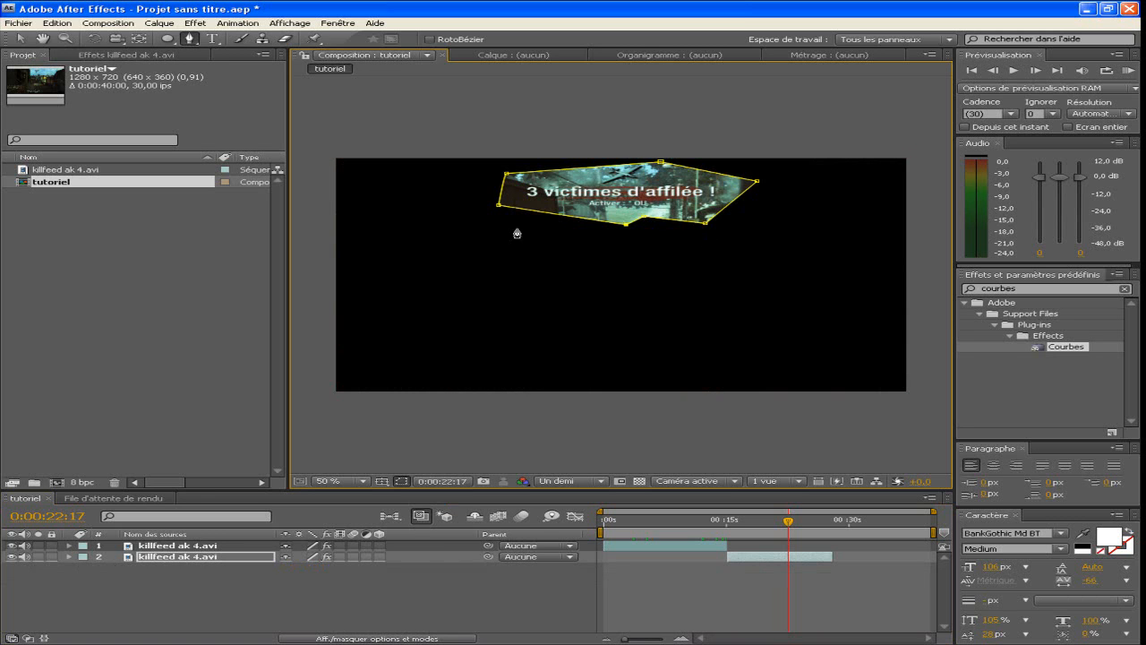
click(20, 39)
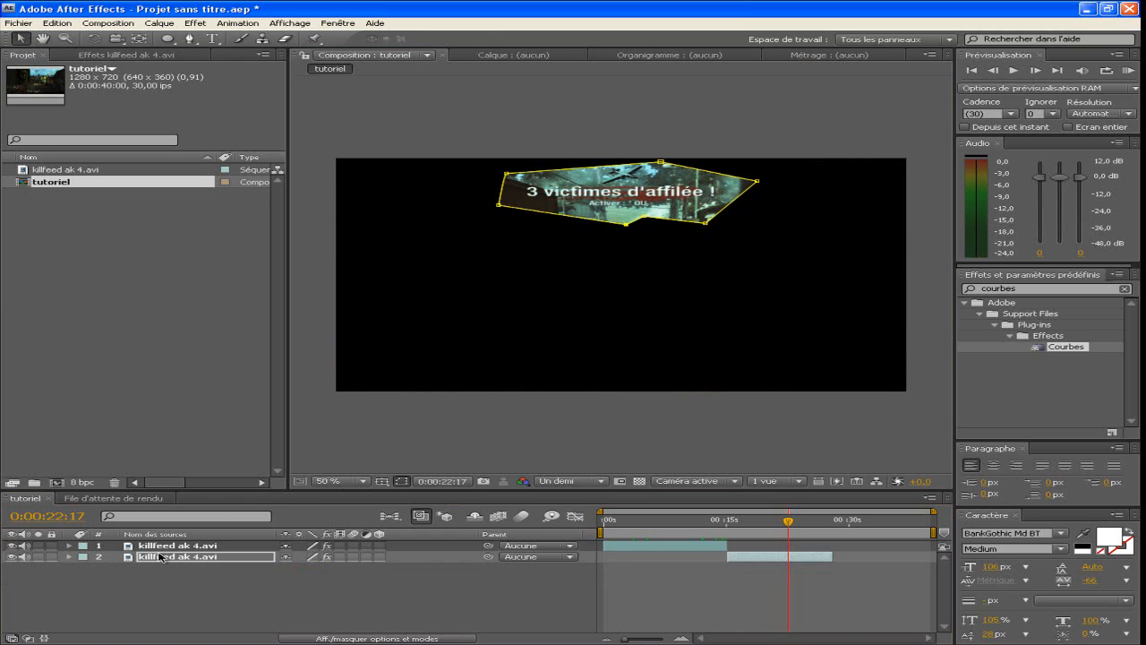
Reveal the frozen layer's mask, switch its mode to Soustraction, and set it back to Addition.
click(246, 562)
key(m)
click(332, 571)
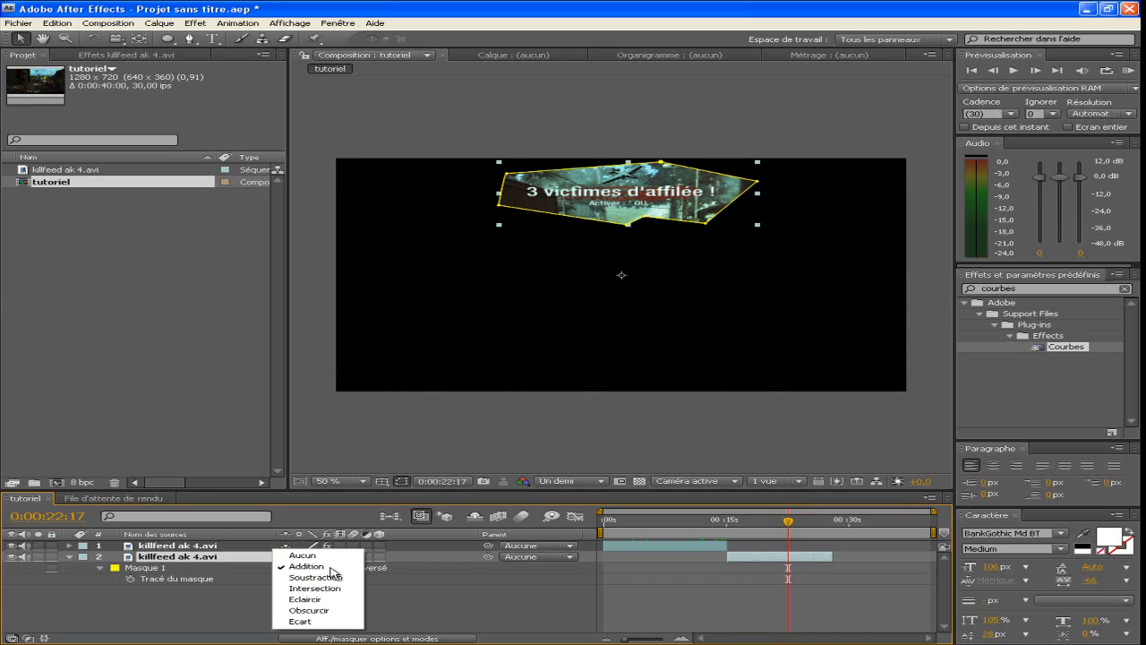
click(325, 577)
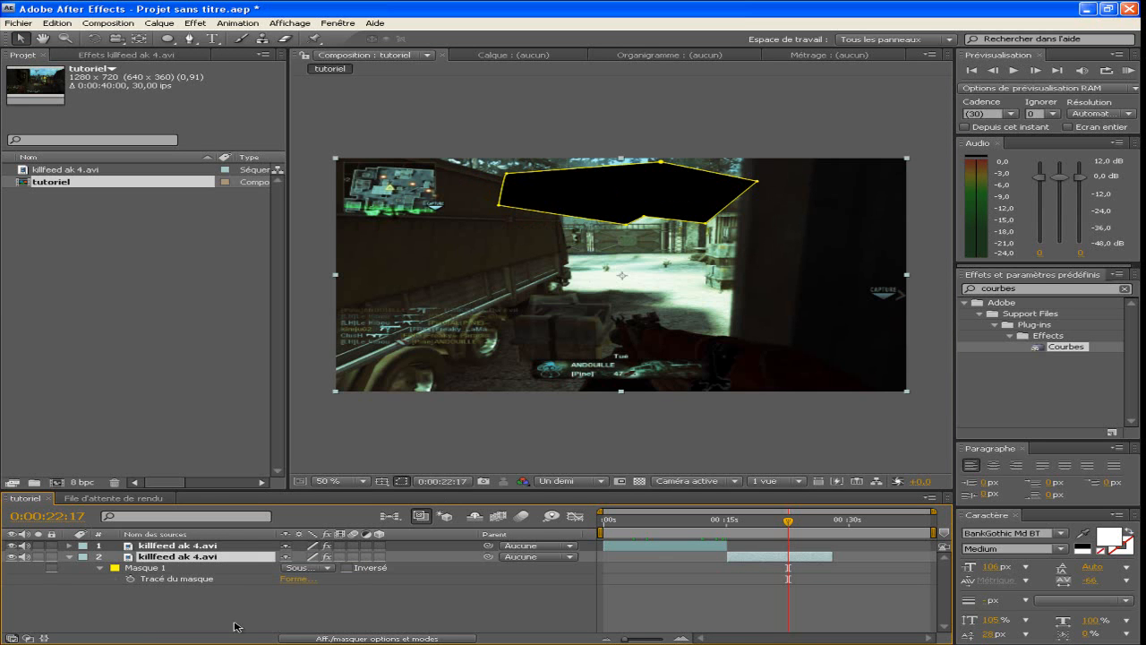
click(328, 568)
click(318, 556)
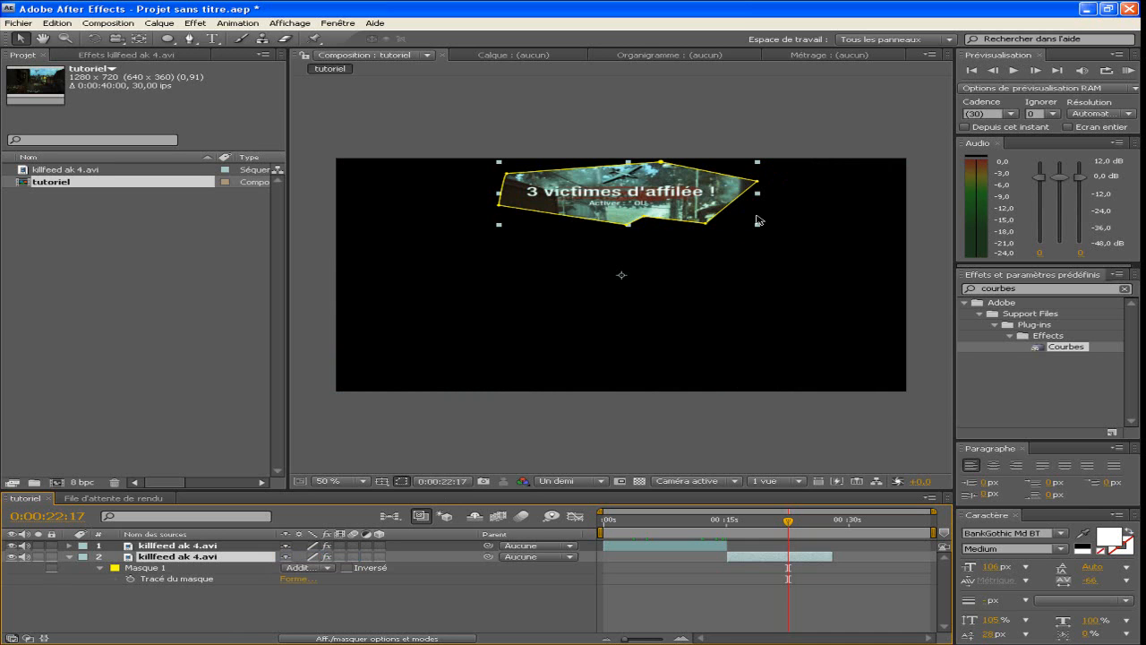
Tighten the mask around the "3 victimes d'affilée !" text by moving its lower, right-hand and upper points inwards.
drag(627, 227, 693, 208)
drag(754, 182, 731, 184)
drag(661, 162, 657, 166)
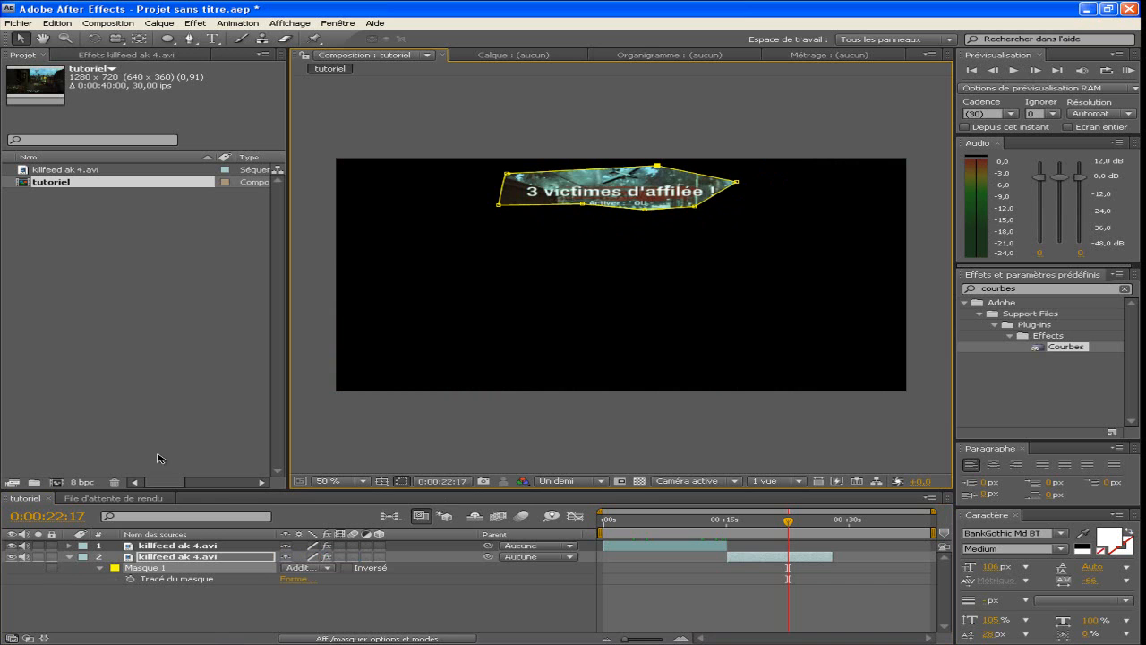
Delete Masque 1 from the frozen killfeed ak 4.avi layer.
click(175, 578)
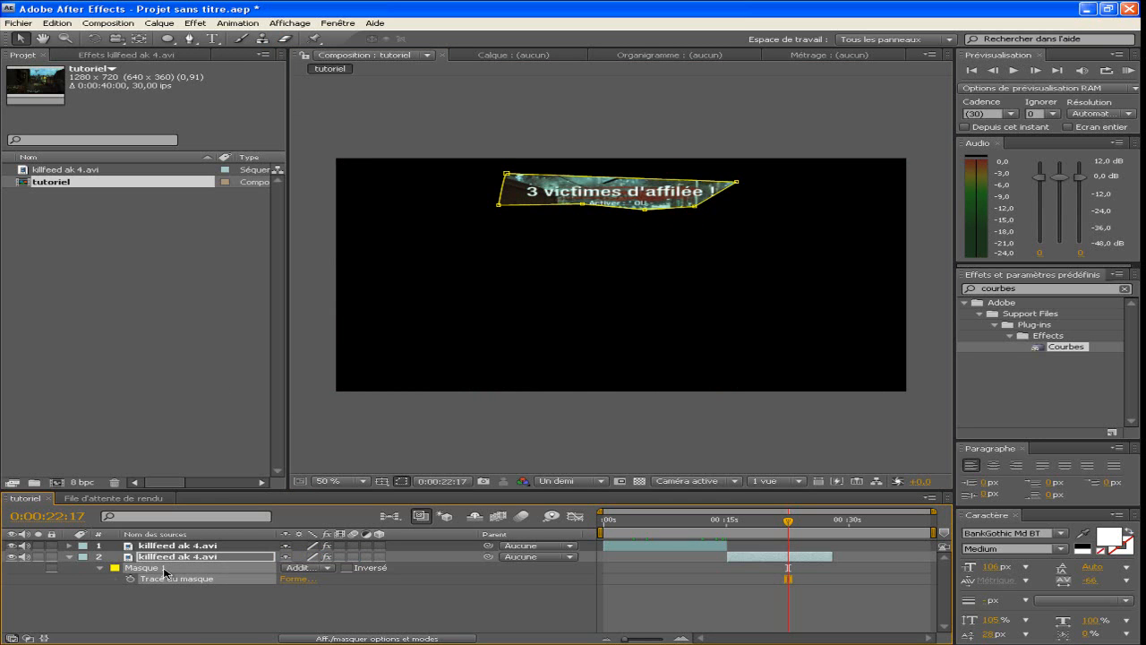
click(144, 568)
key(Delete)
Draw a closed rounded mask around the "3 victimes d'affilée !" text with the Pen tool and RotoBézier enabled.
click(188, 40)
click(430, 40)
click(502, 207)
click(516, 175)
click(736, 184)
click(740, 213)
click(622, 226)
click(561, 212)
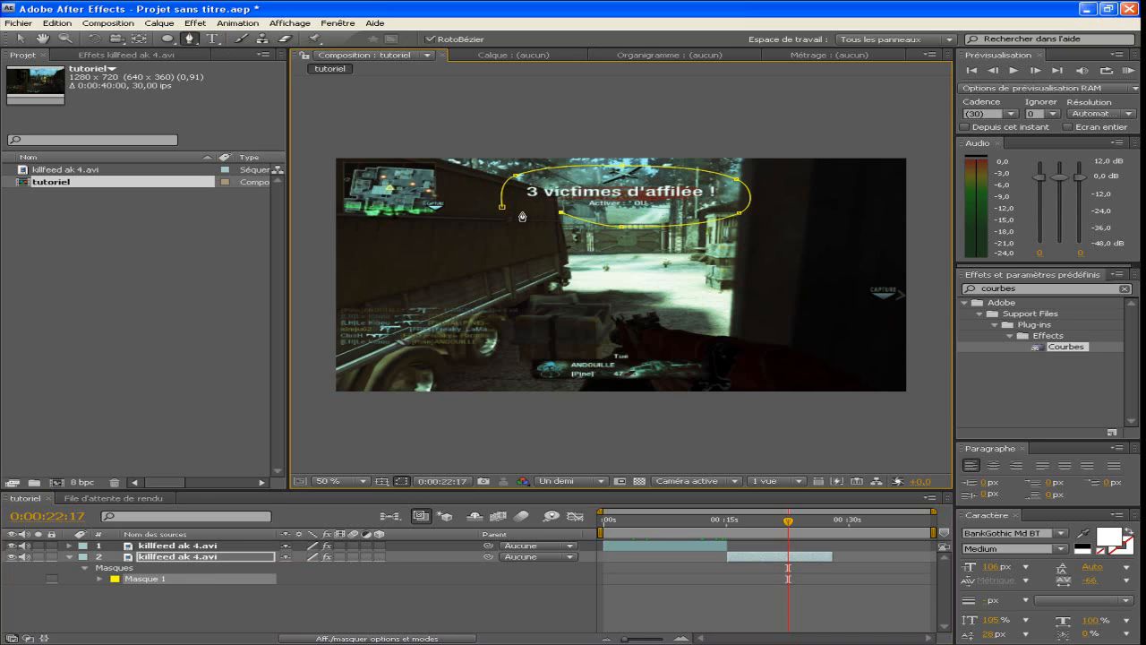
click(540, 220)
click(501, 208)
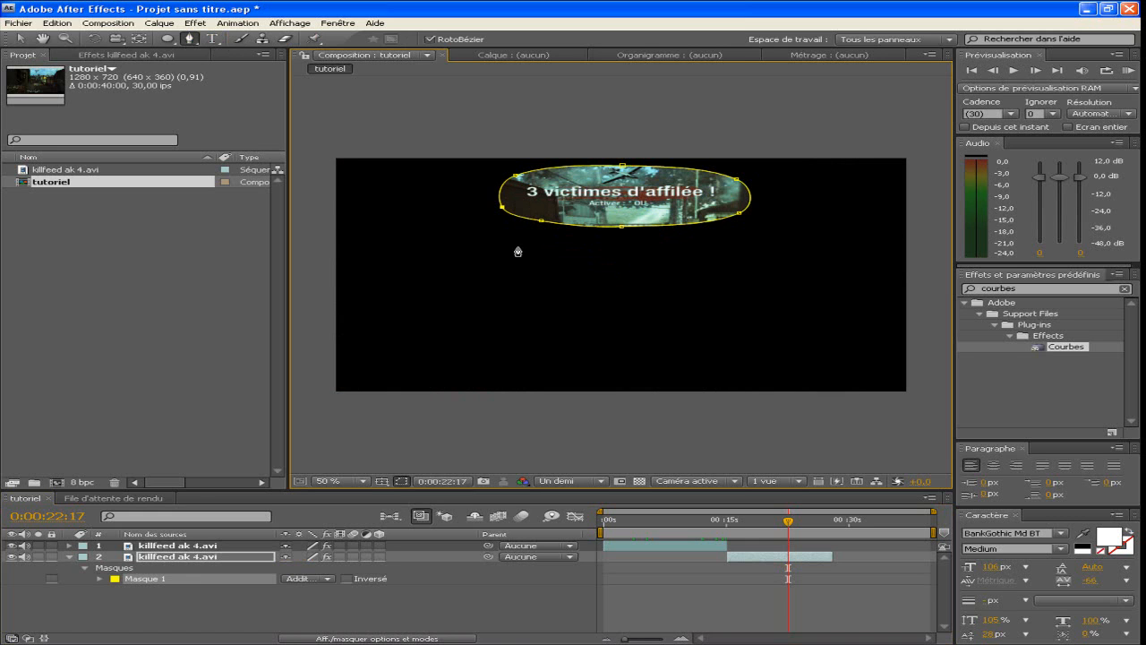
Undo the whole RotoBézier mask on the frozen layer and return to the Selection tool.
key(ctrl+z)
key(ctrl+z)
key(ctrl+z)
key(ctrl+z)
key(ctrl+z)
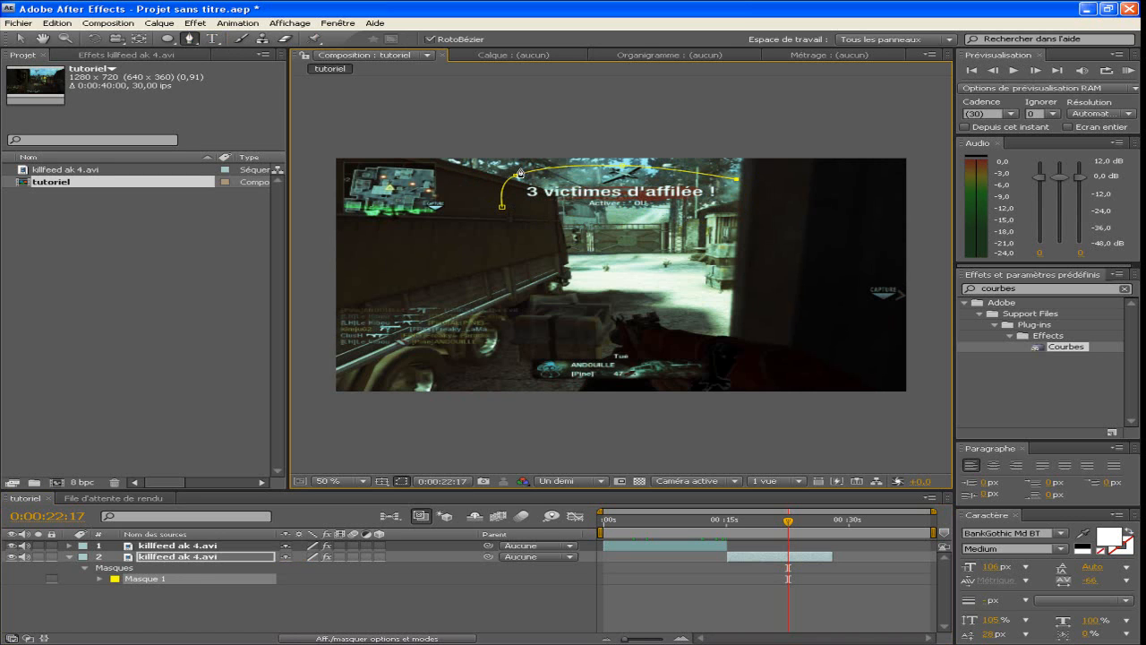
key(ctrl+z)
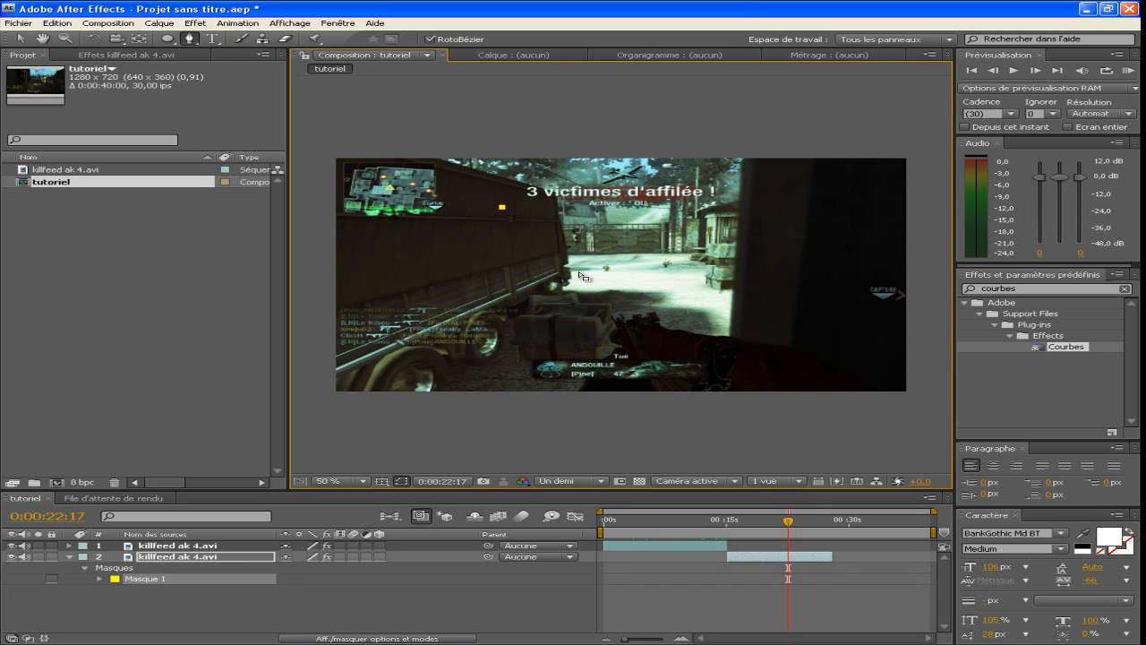
key(ctrl+z)
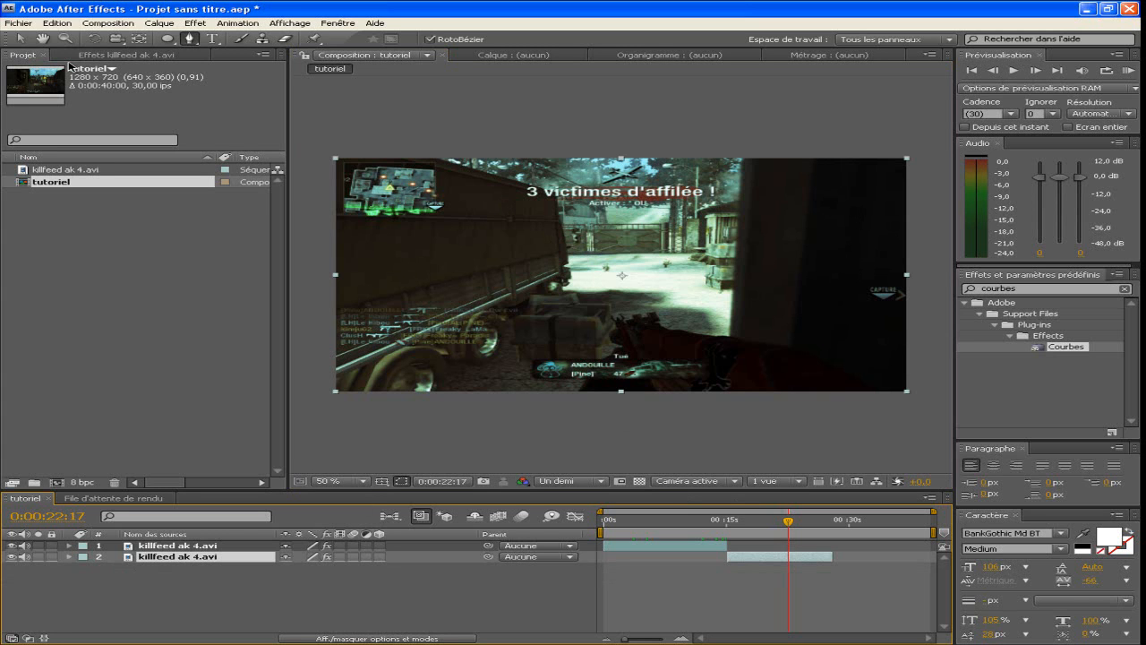
click(20, 38)
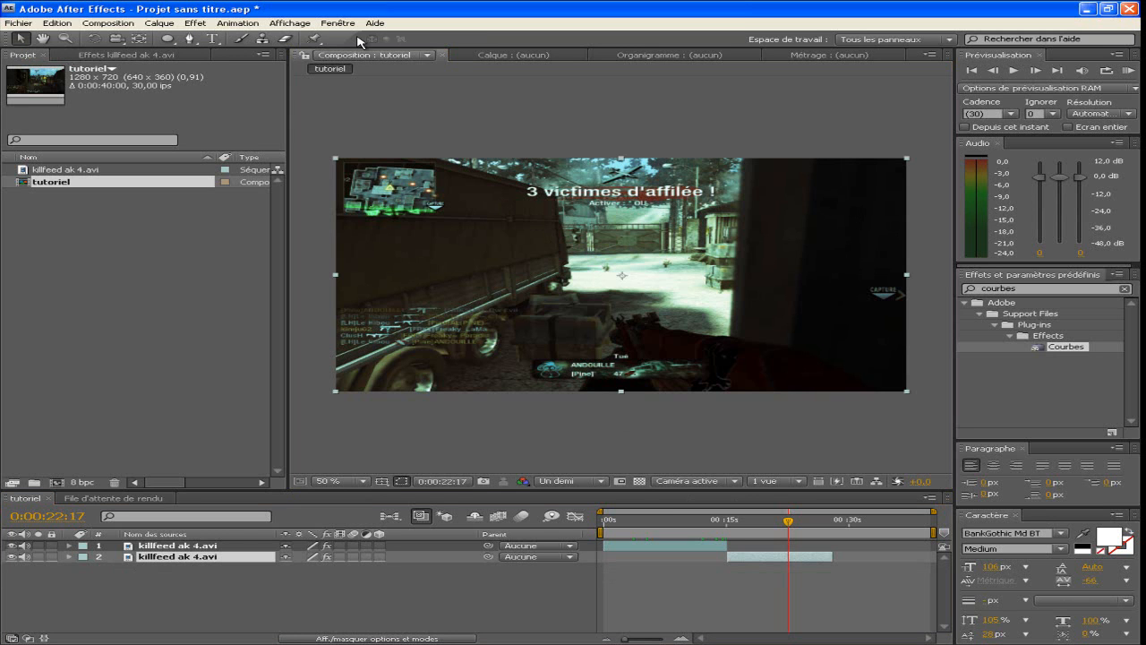
Start a new solid layer named "solide" and match its size to the composition.
click(171, 23)
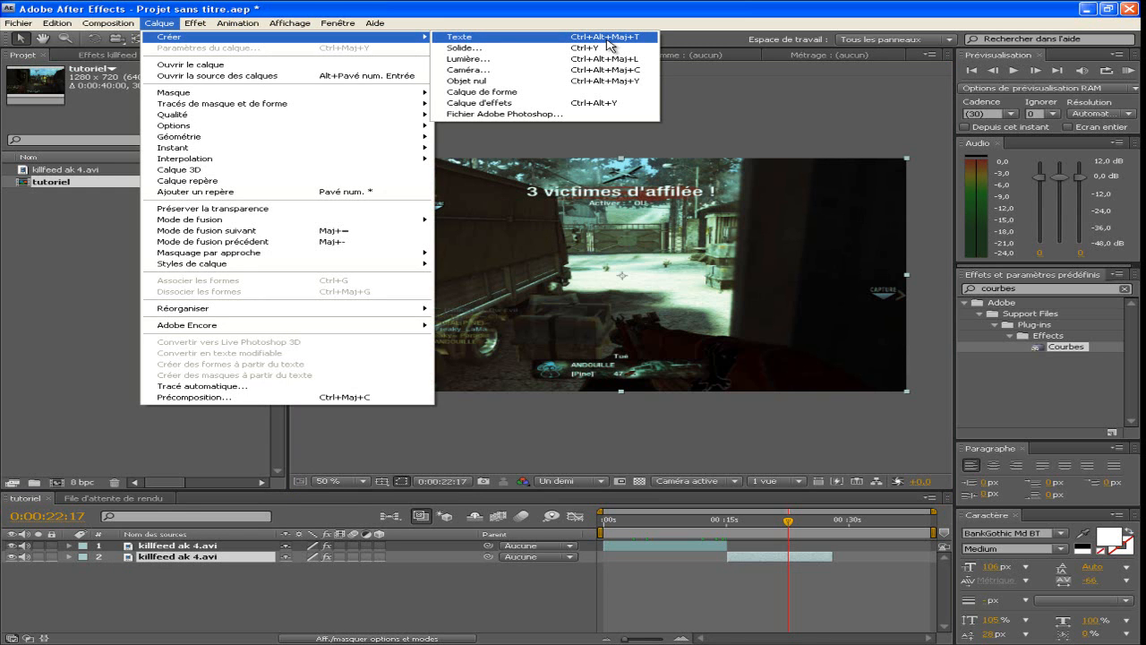
mouse_move(154, 24)
mouse_move(179, 36)
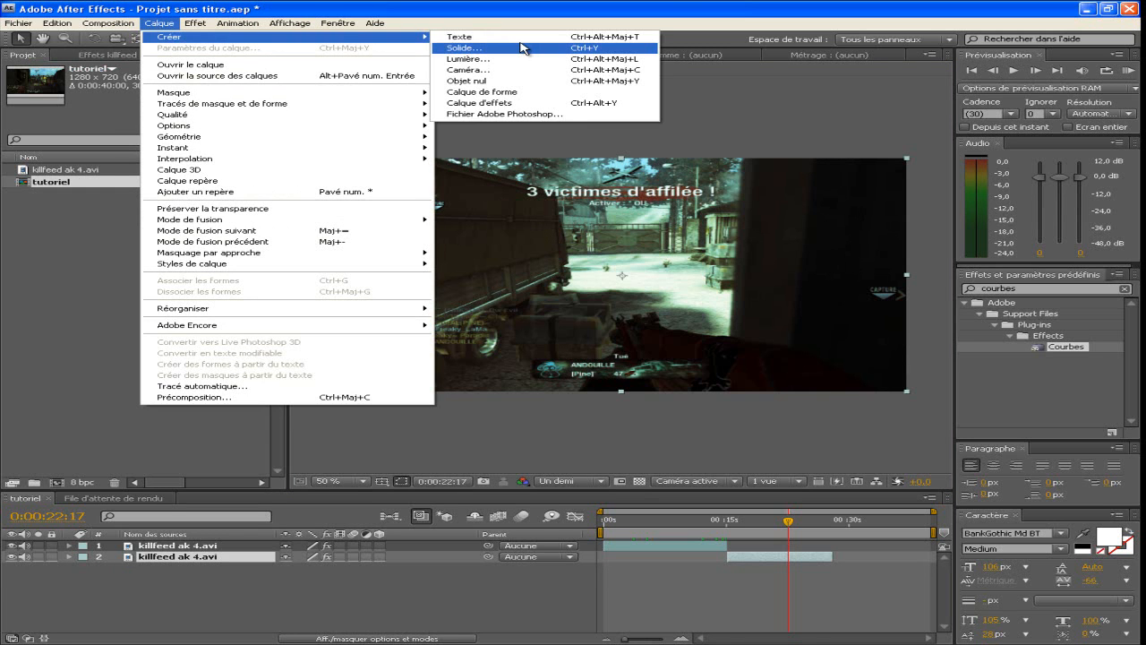
click(522, 47)
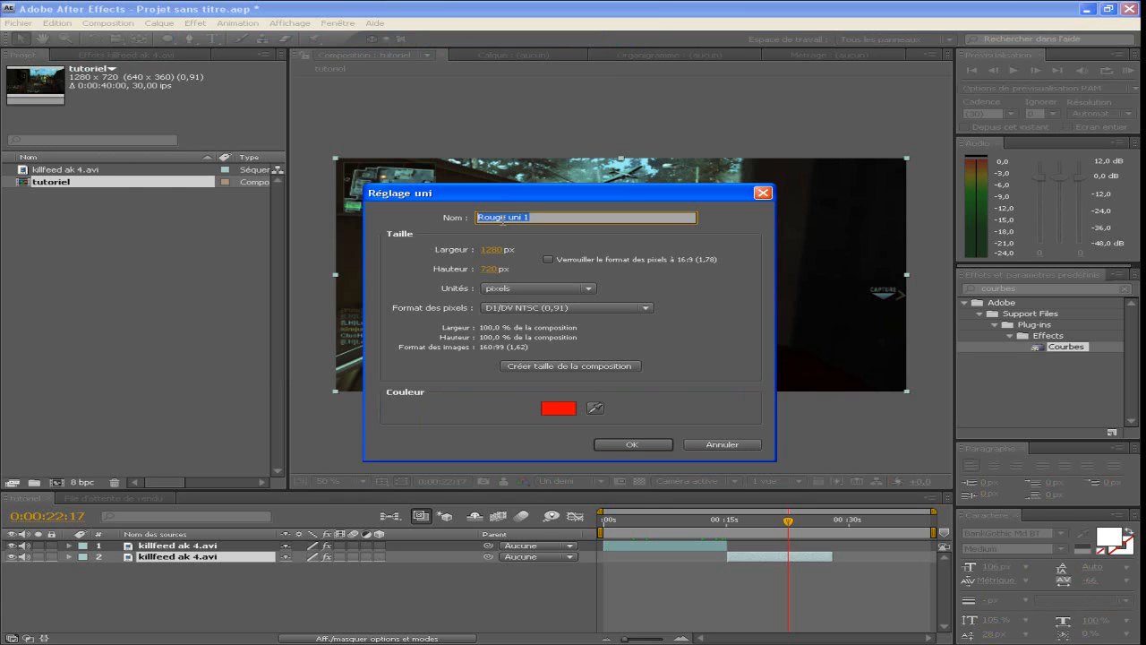
text(solide)
click(571, 367)
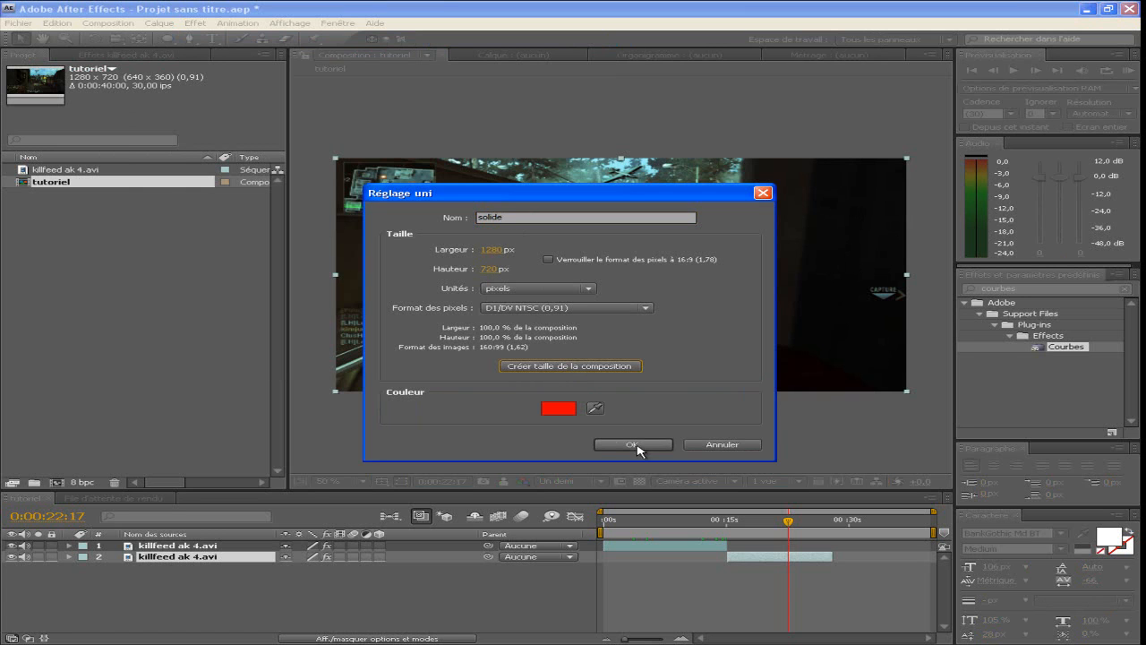
Set the new solid's colour to the greyish blue 6384B9 and create the layer.
click(563, 410)
mouse_move(509, 497)
mouse_down()
mouse_move(355, 402)
mouse_move(334, 429)
mouse_move(382, 445)
mouse_up()
click(577, 454)
mouse_move(471, 457)
mouse_down()
mouse_move(420, 433)
mouse_move(431, 433)
mouse_up()
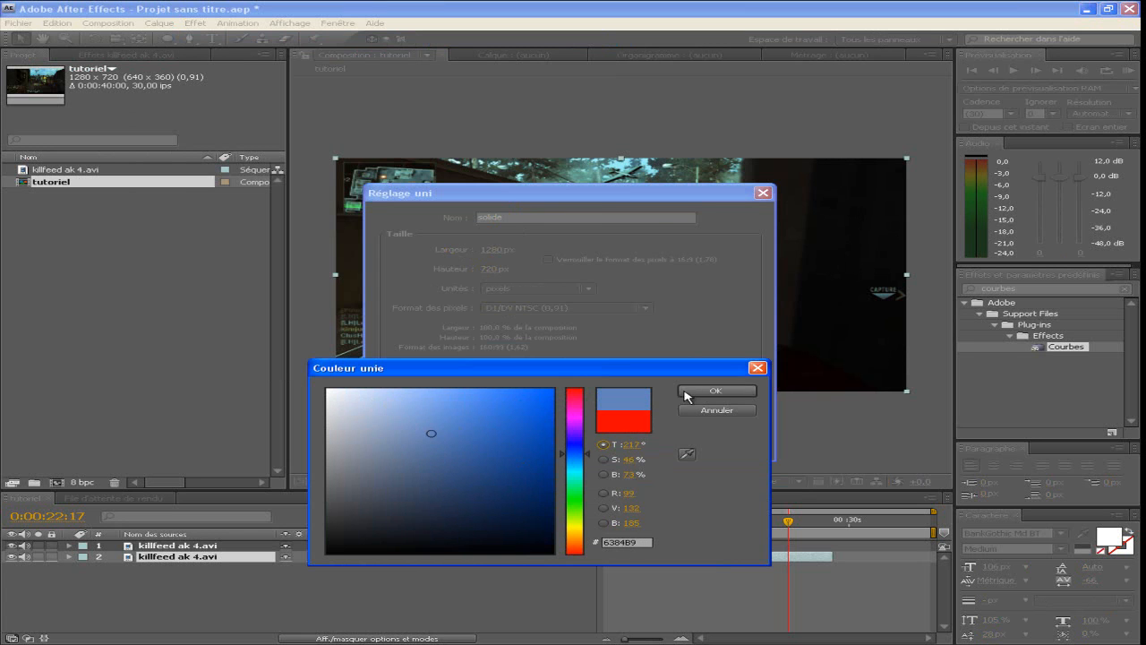
click(715, 391)
click(651, 443)
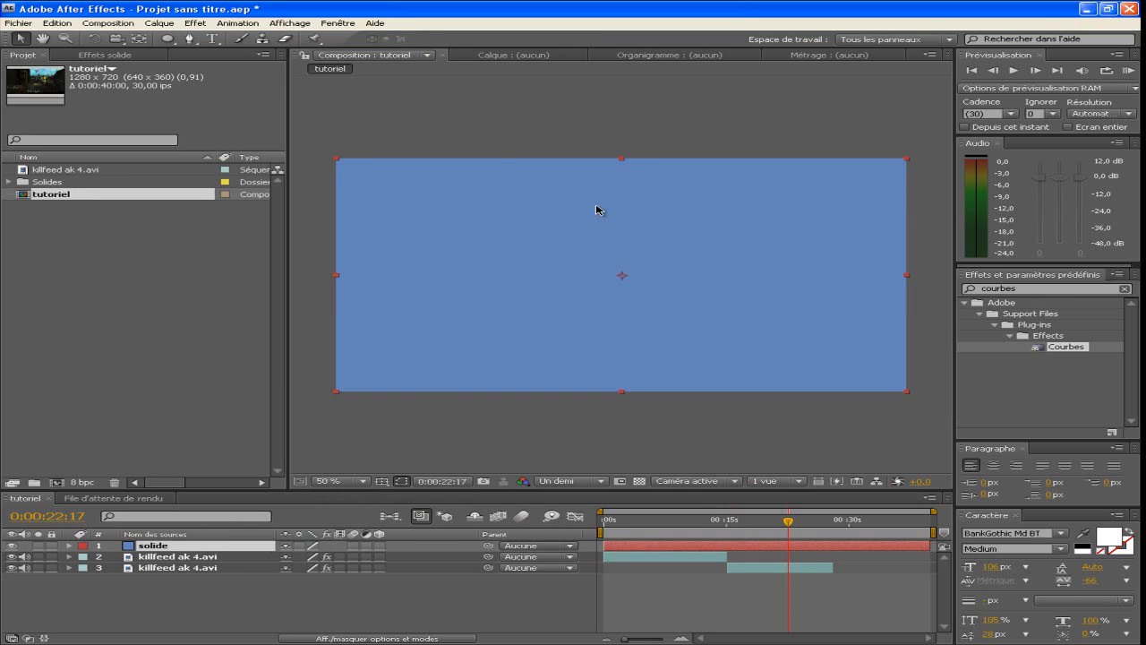
Change the colour of the solide layer to the saturated blue 034FCC in its solid settings.
click(160, 22)
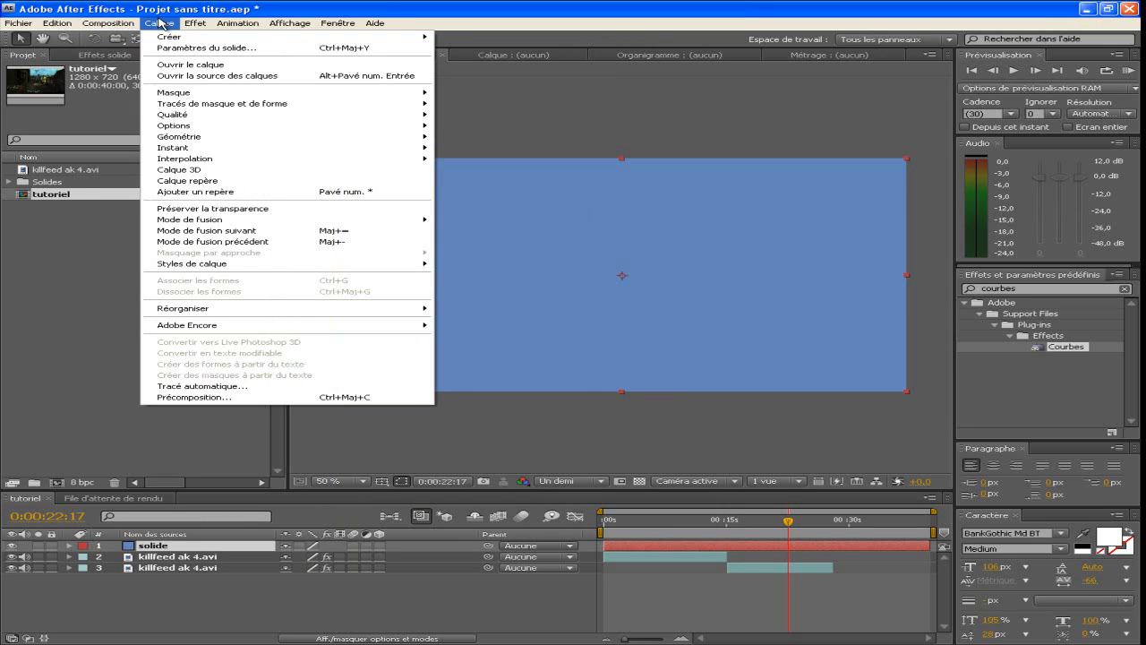
click(206, 48)
click(573, 392)
mouse_move(531, 417)
mouse_down()
mouse_move(473, 466)
mouse_move(551, 415)
mouse_up()
click(715, 391)
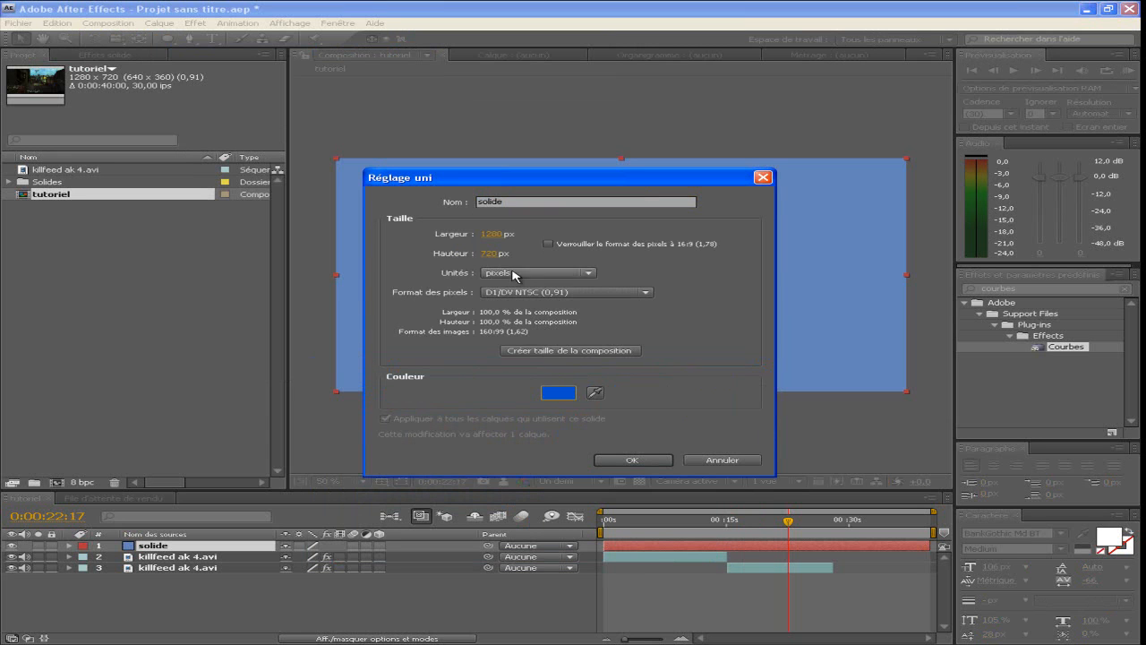
click(632, 461)
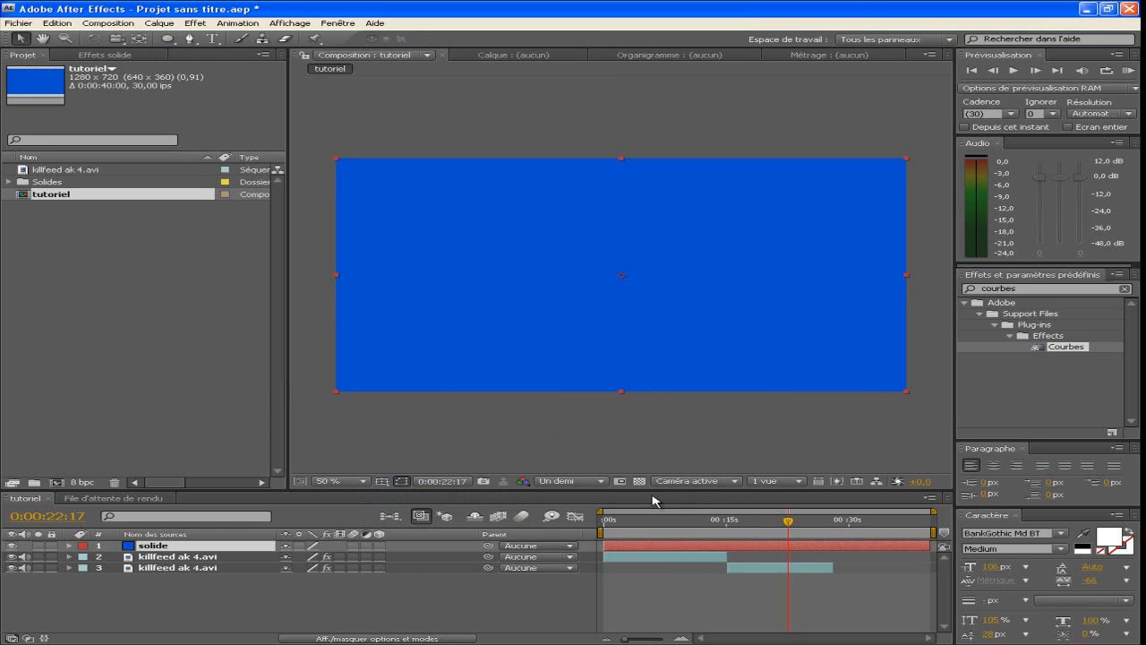
Apply a full-height star-shaped mask to the solide layer and shift the layer slightly downwards.
click(157, 546)
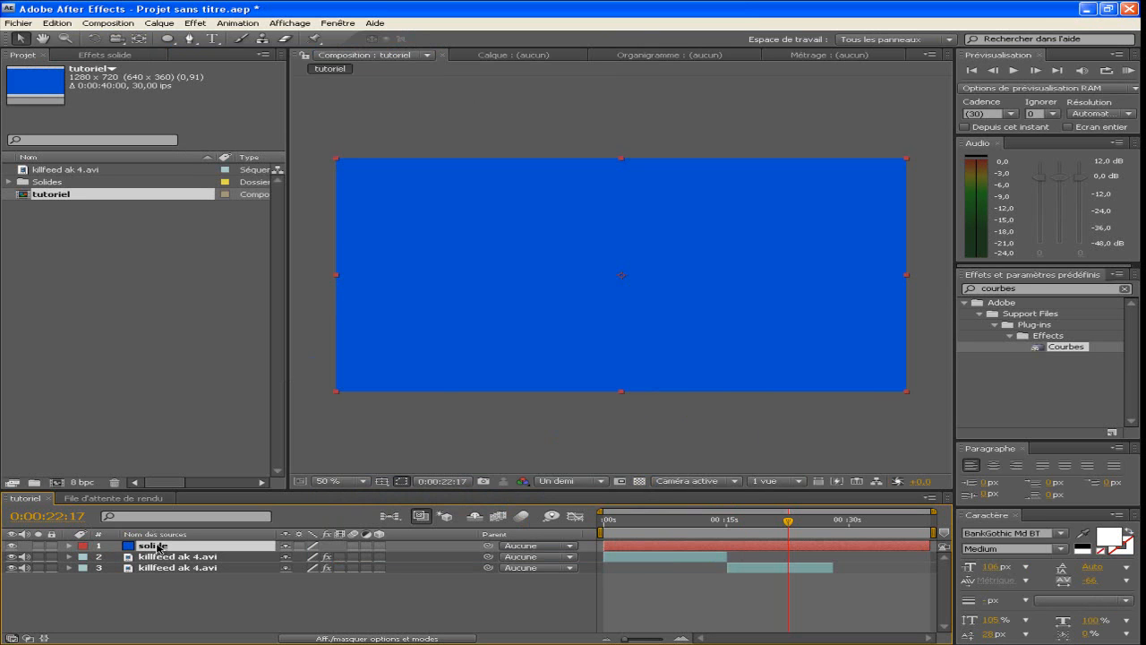
click(167, 40)
key(q)
key(q)
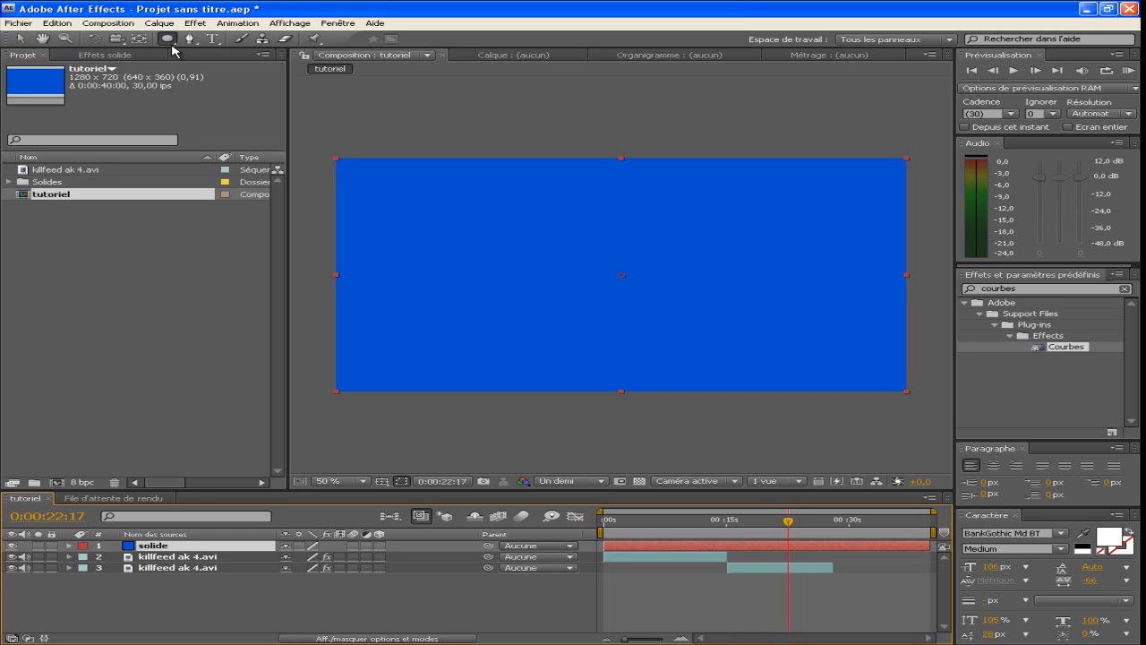
double_click(167, 38)
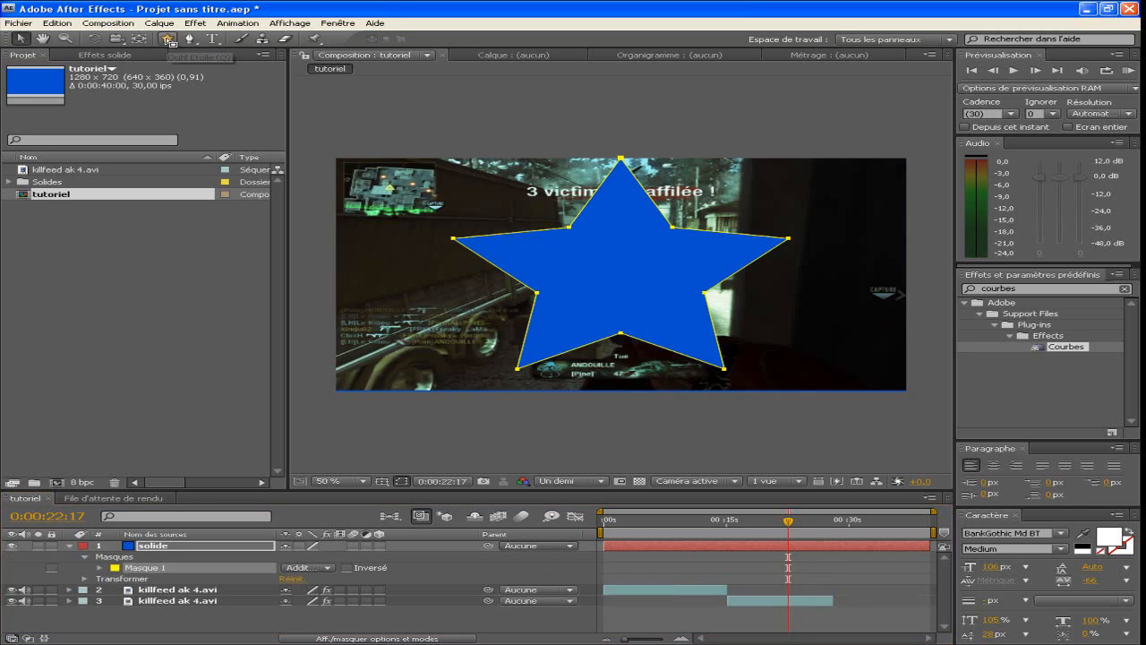
click(631, 288)
mouse_move(615, 266)
mouse_down()
mouse_move(582, 269)
mouse_move(618, 278)
mouse_up()
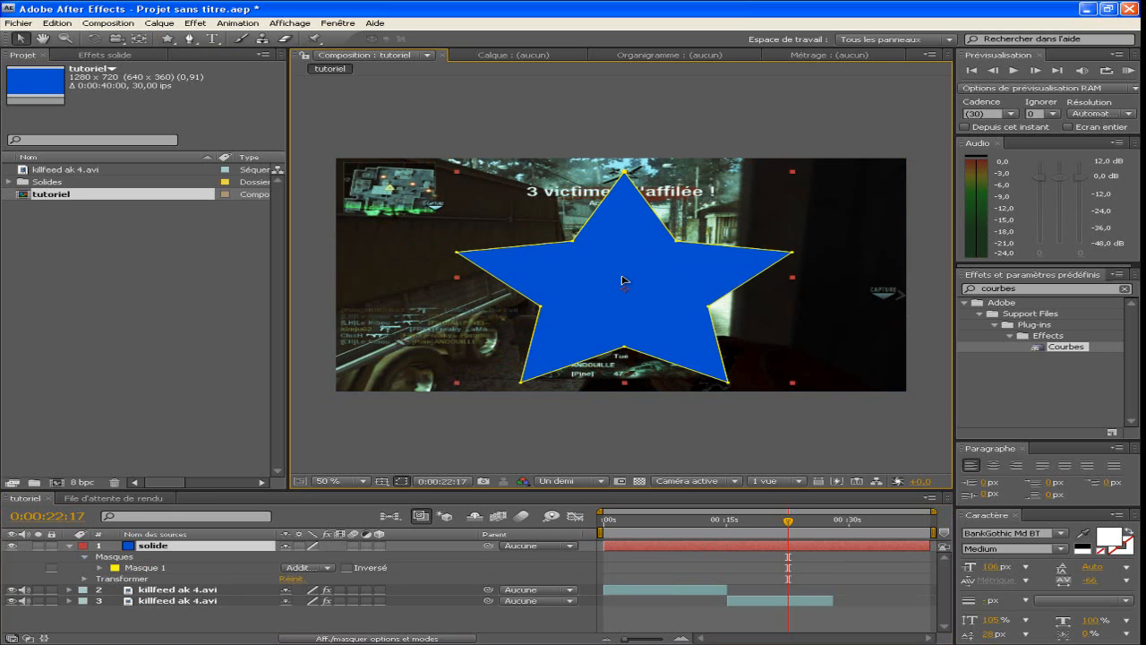
Delete the solide layer together with its star mask.
click(165, 568)
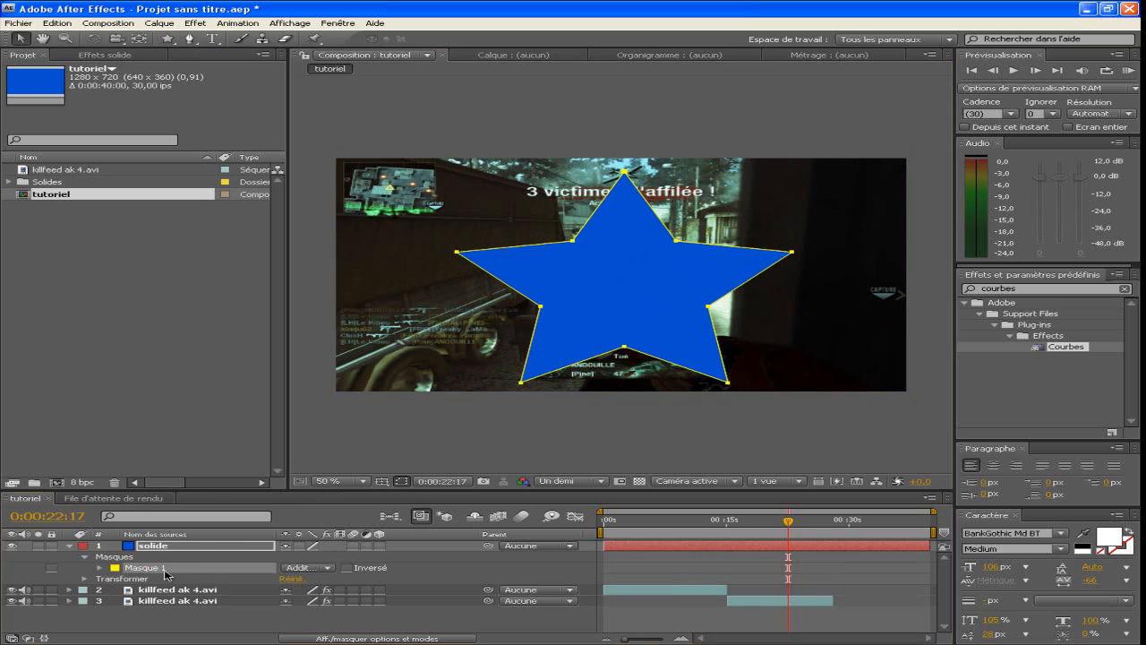
click(231, 547)
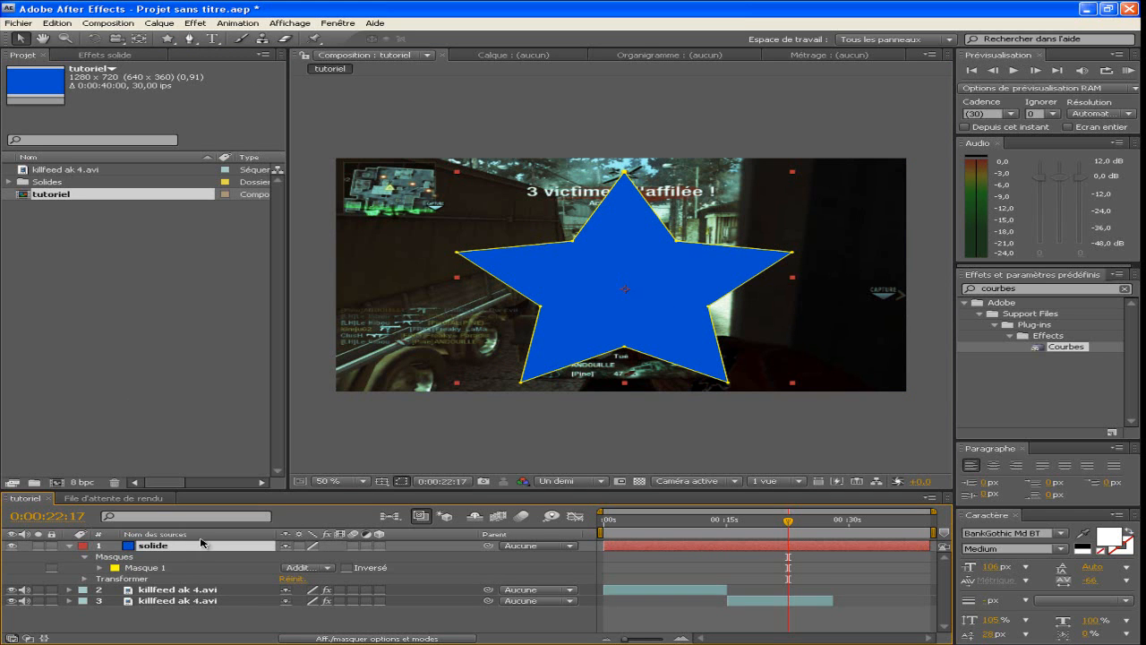
key(Delete)
Start another new solid layer with a width and height of 500 px.
click(165, 22)
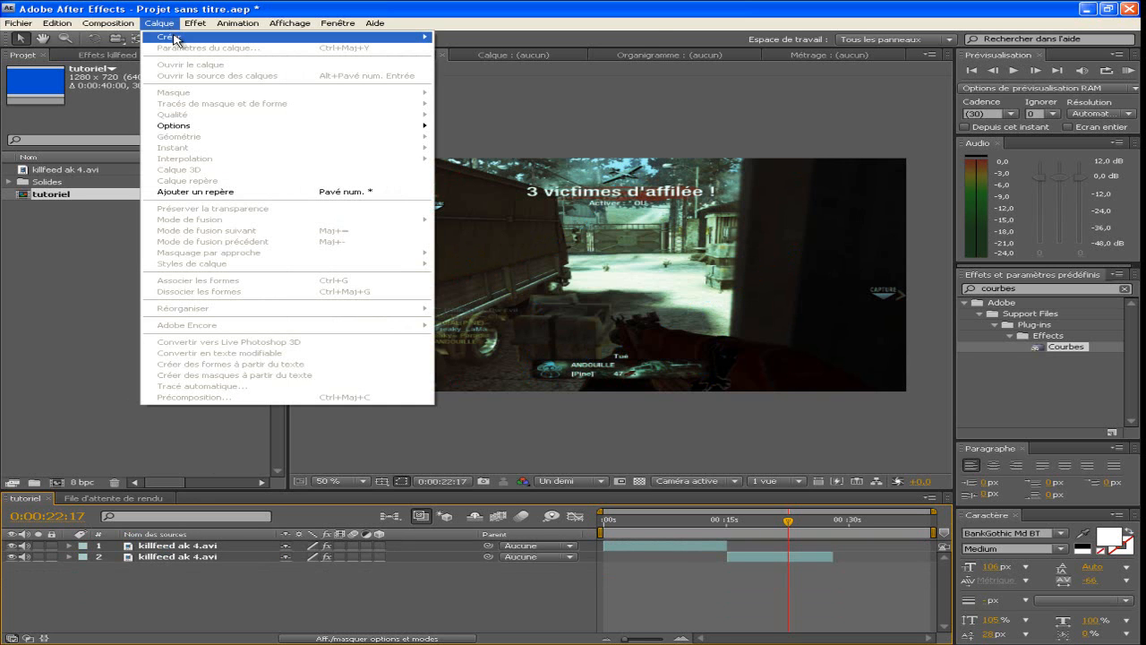
mouse_move(179, 37)
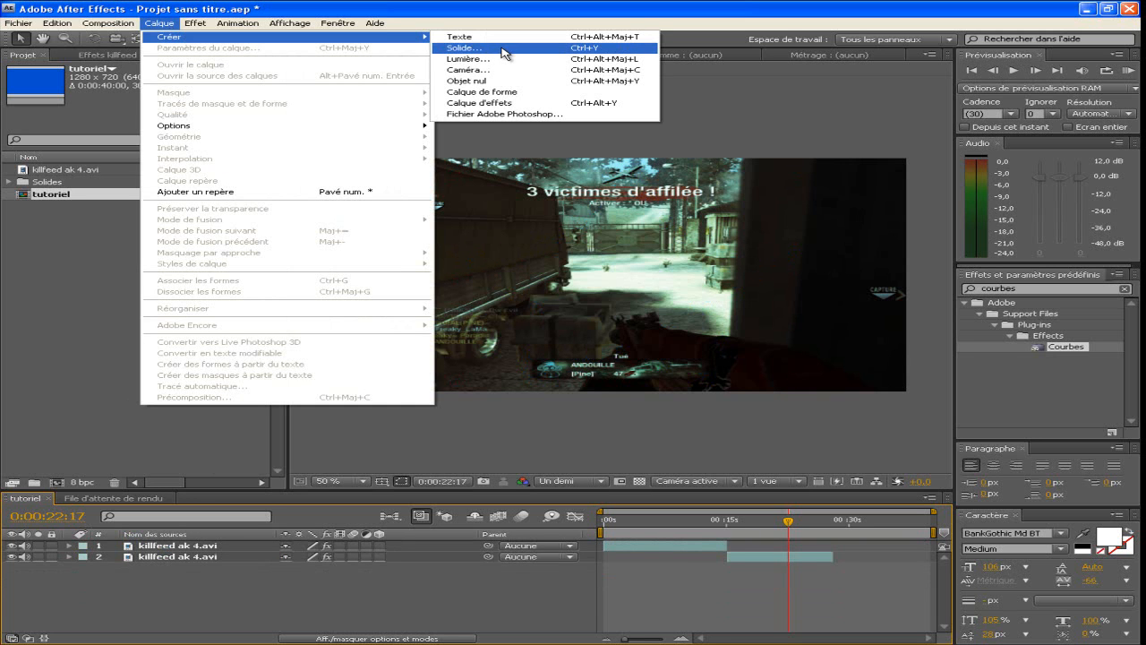
click(504, 47)
click(494, 249)
text(500)
key(Tab)
text(500)
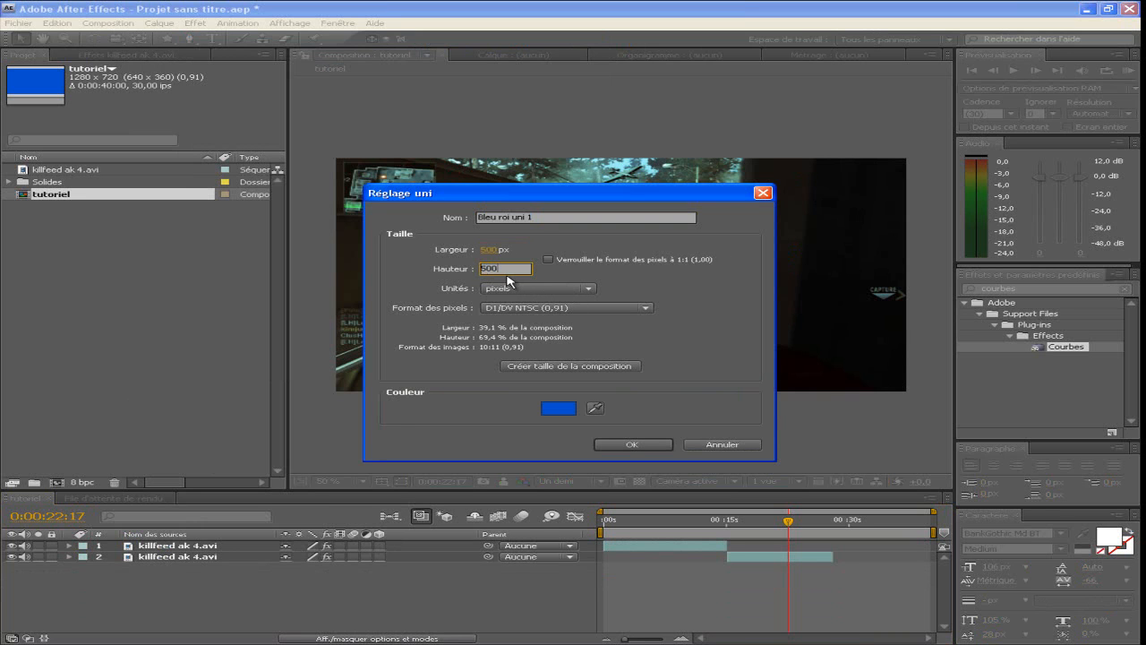
Set the 500 px solid's colour to white and create the layer.
click(558, 408)
drag(549, 422, 328, 385)
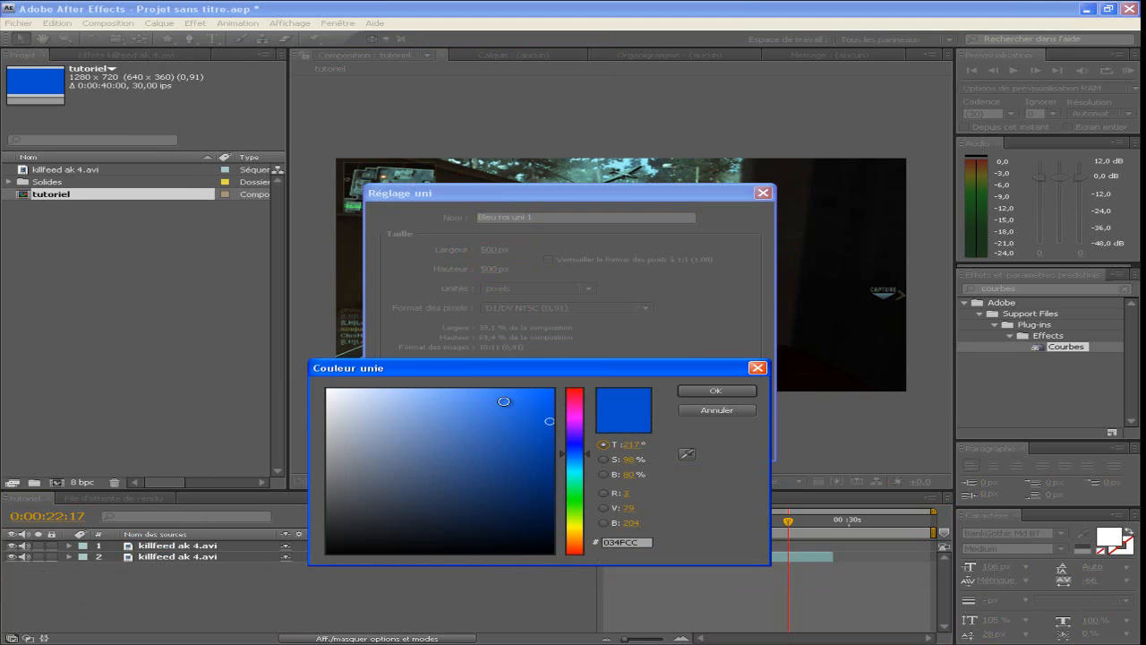
click(708, 389)
click(651, 447)
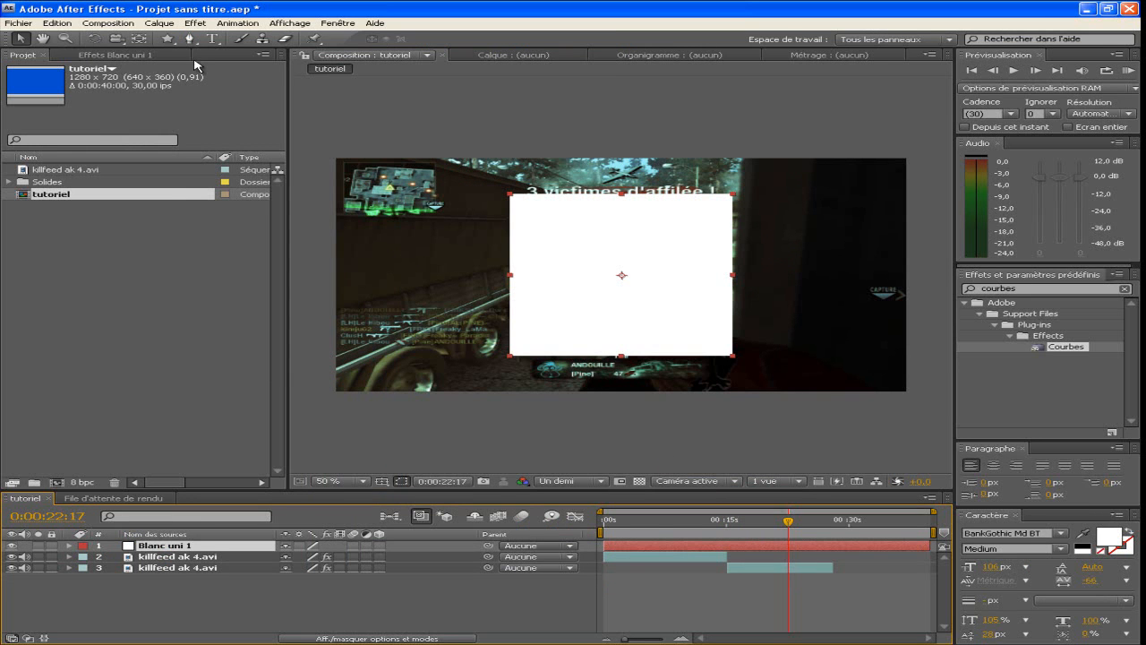
Apply an elliptical mask filling the full size of the white solid layer.
click(168, 39)
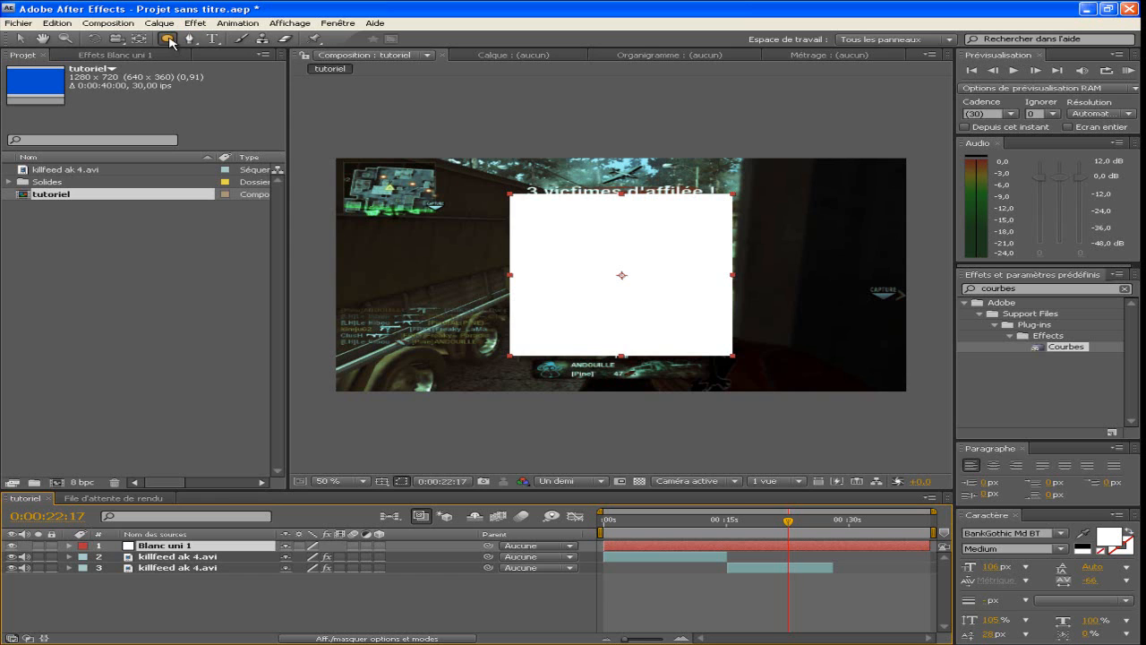
double_click(167, 40)
key(v)
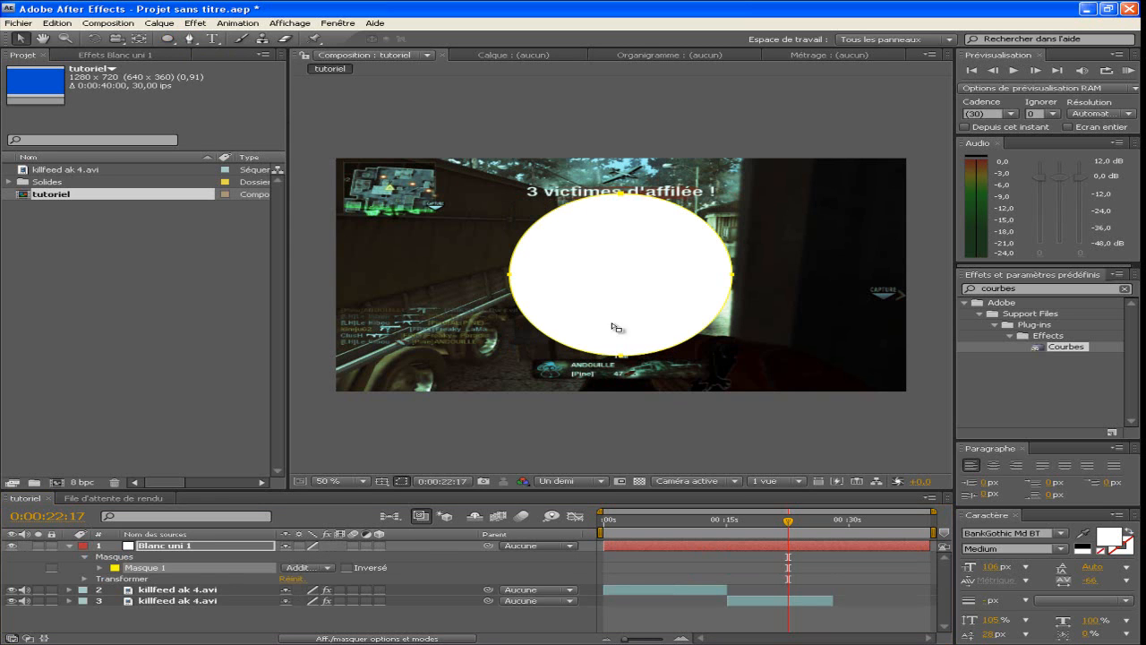
Duplicate the elliptical mask on the white solid and set the copy's mode to Soustraction.
click(180, 546)
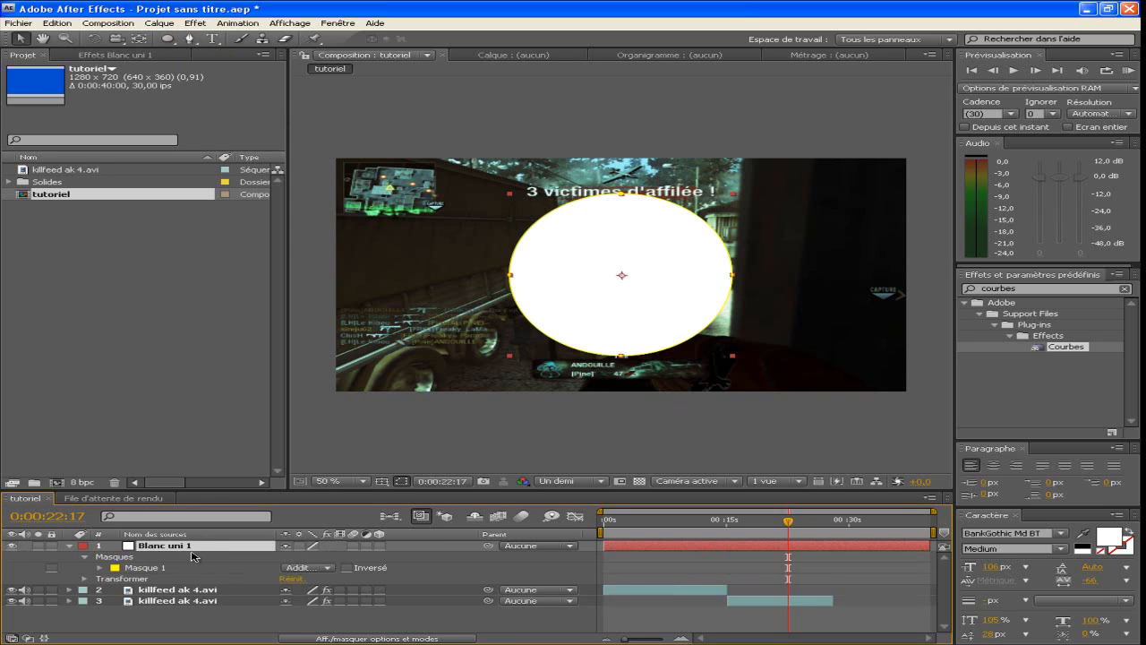
click(167, 570)
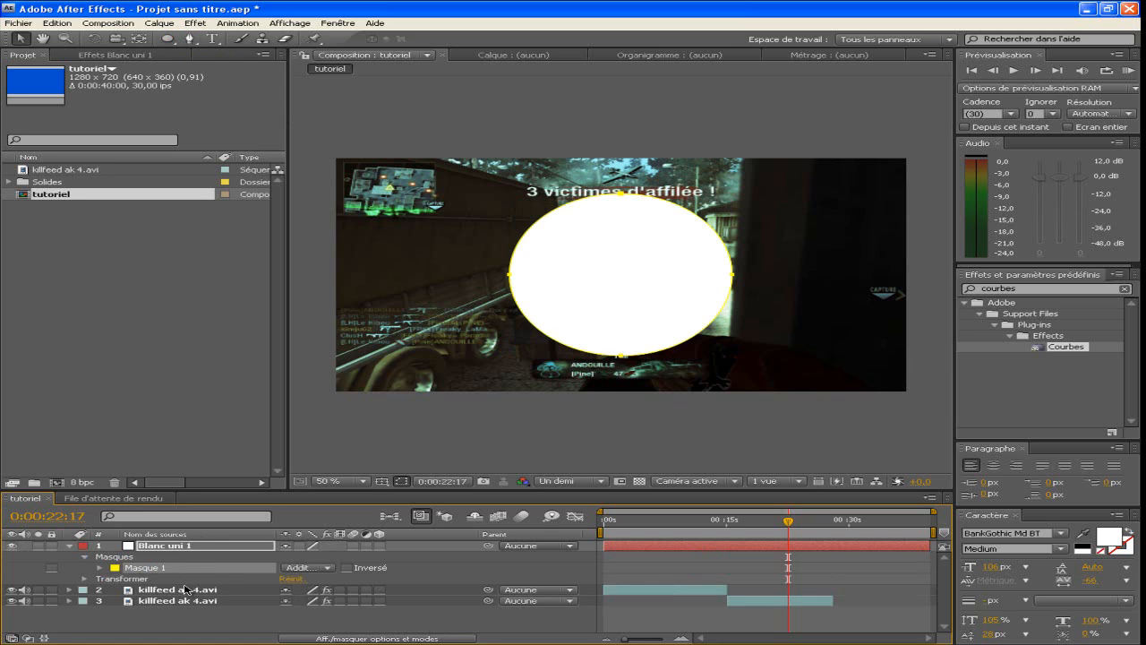
key(ctrl+d)
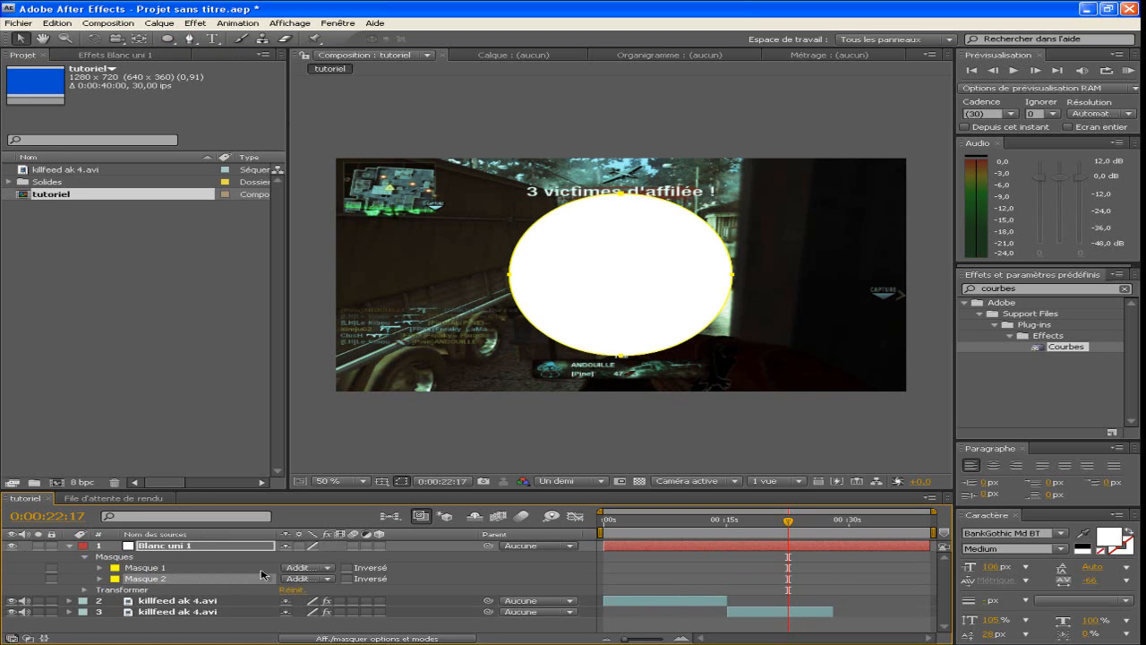
click(329, 583)
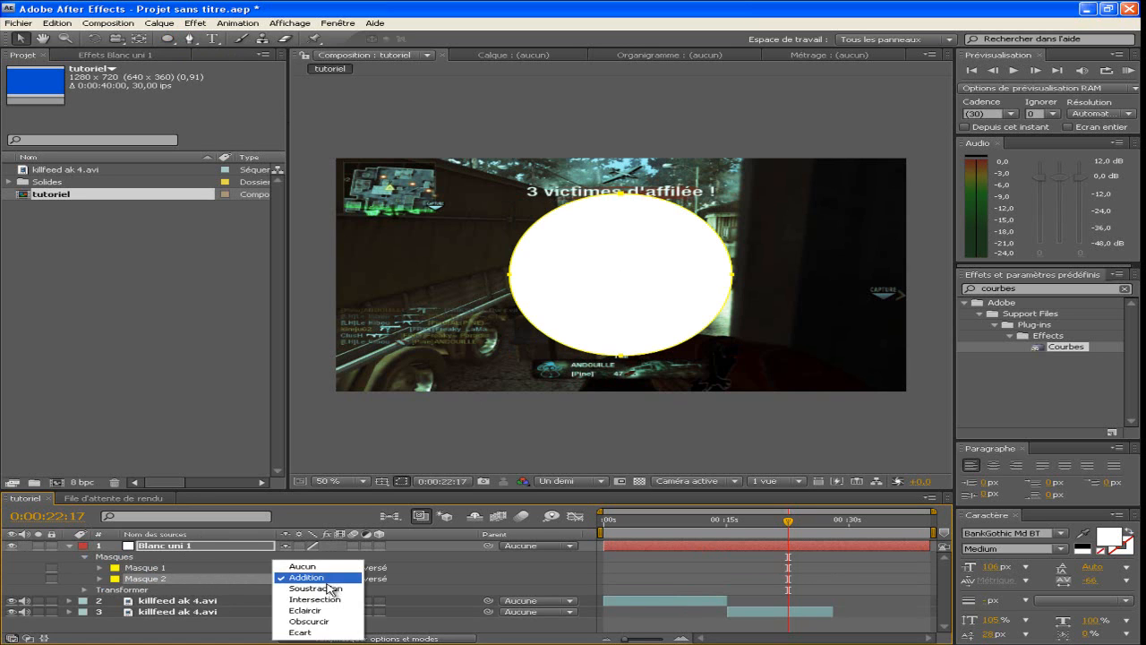
click(324, 594)
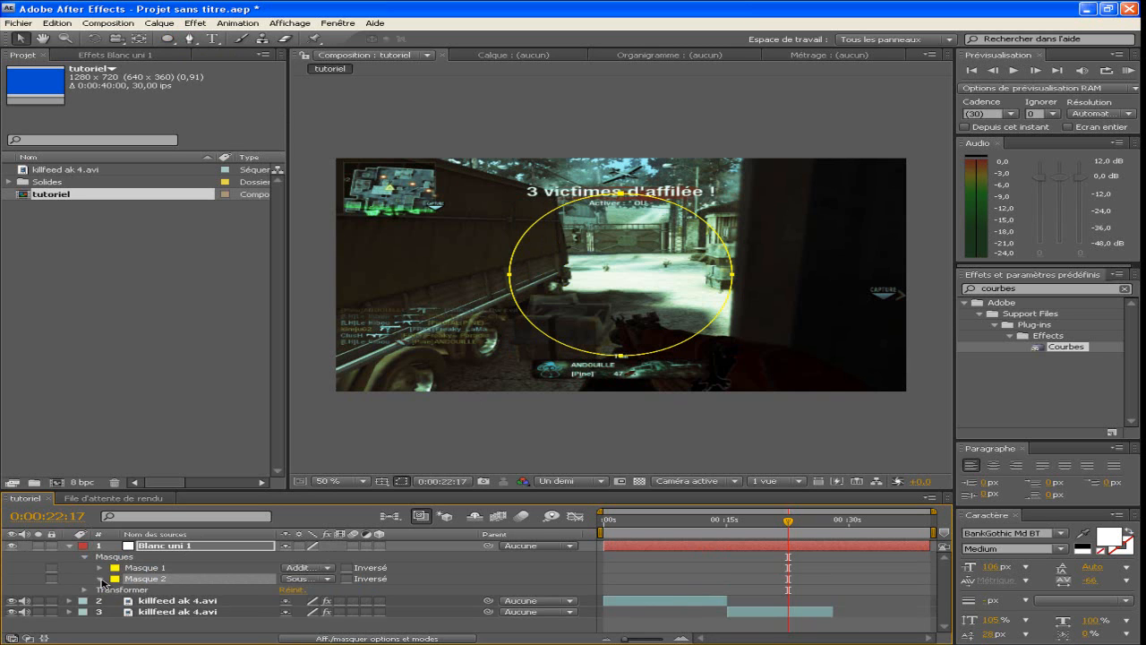
Set the expansion of the subtracting mask, Masque 2, to -12 pixels to form a thin ring.
click(100, 578)
click(289, 625)
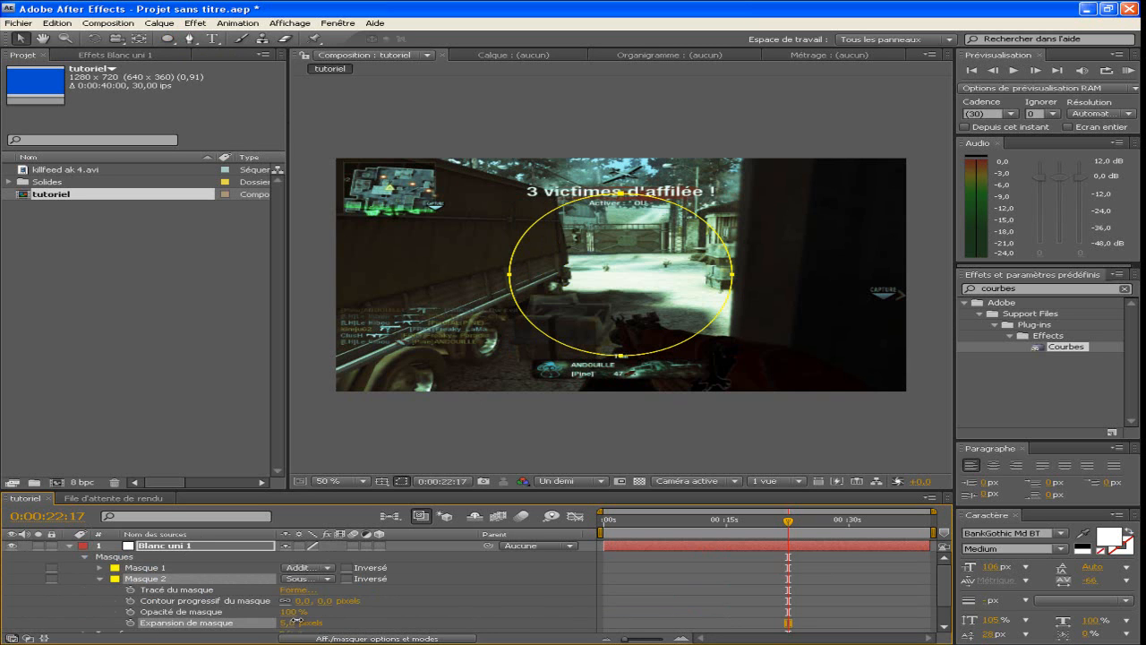
drag(314, 627, 217, 618)
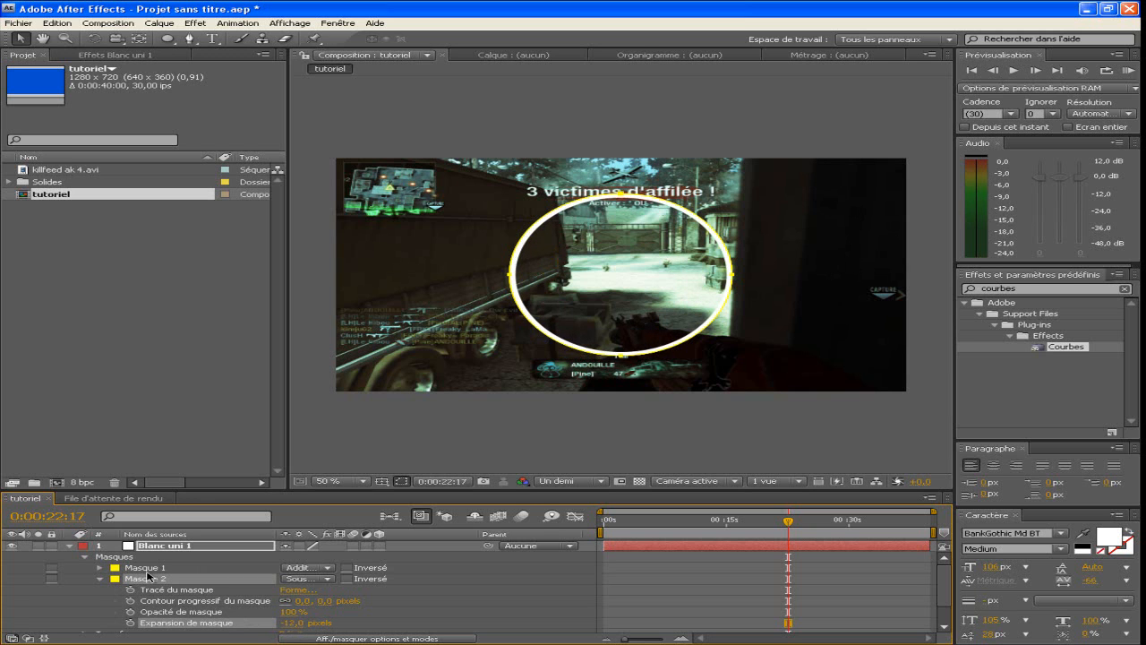
Delete the ring-shaped solid and create a new white solid layer of 500 by 500 px.
click(178, 551)
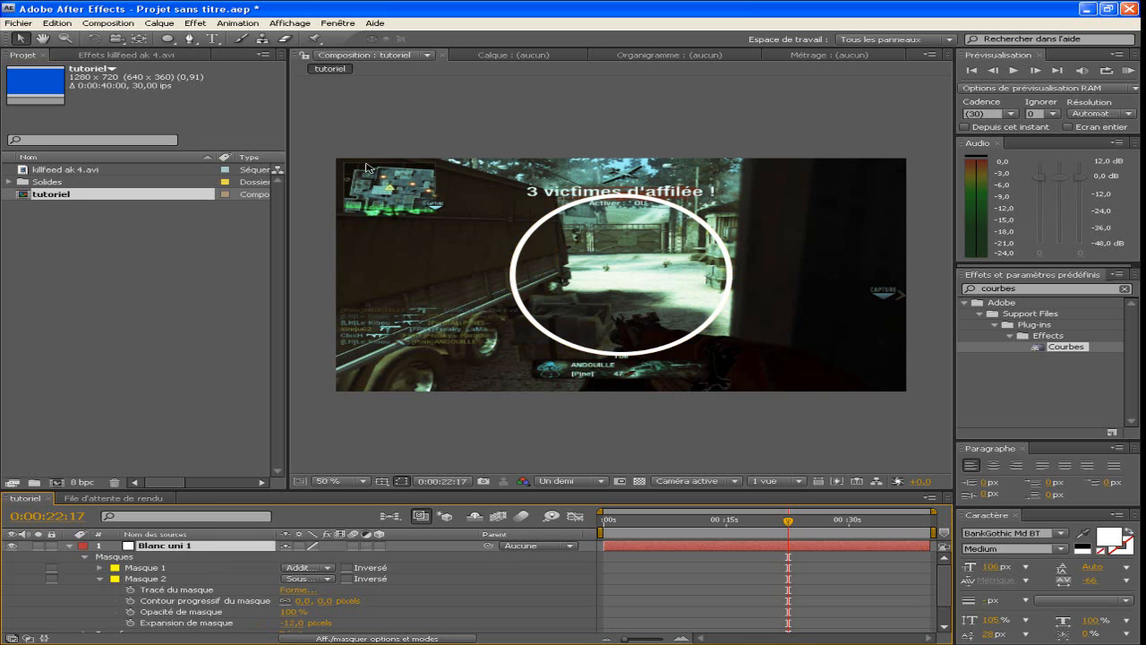
key(Delete)
click(159, 22)
mouse_move(178, 43)
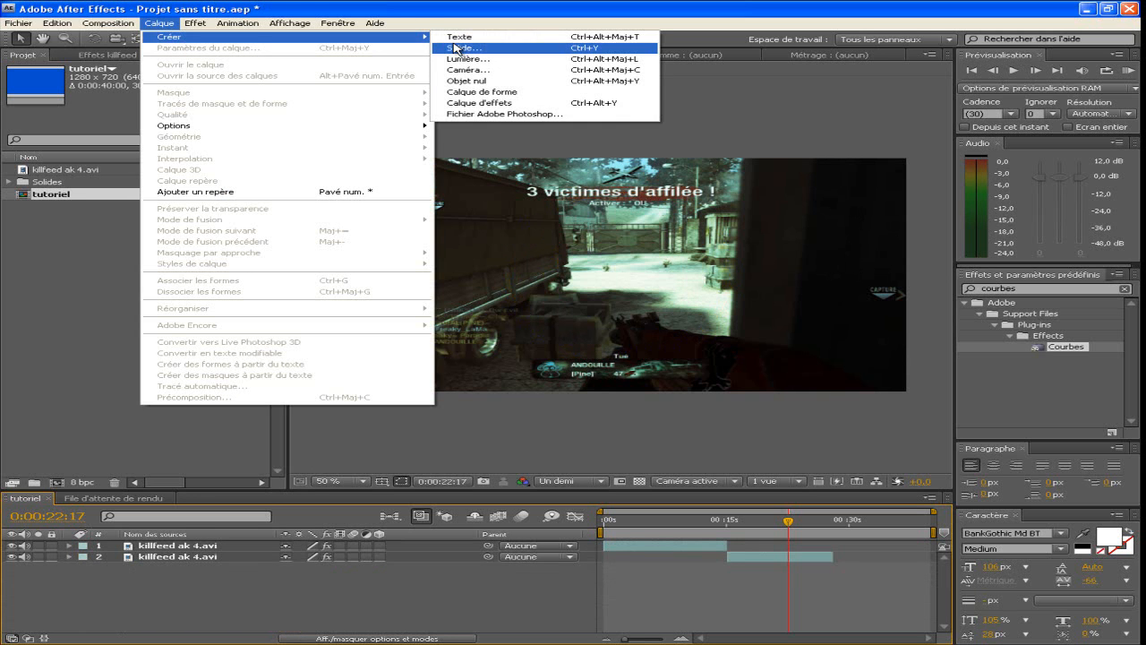
click(457, 48)
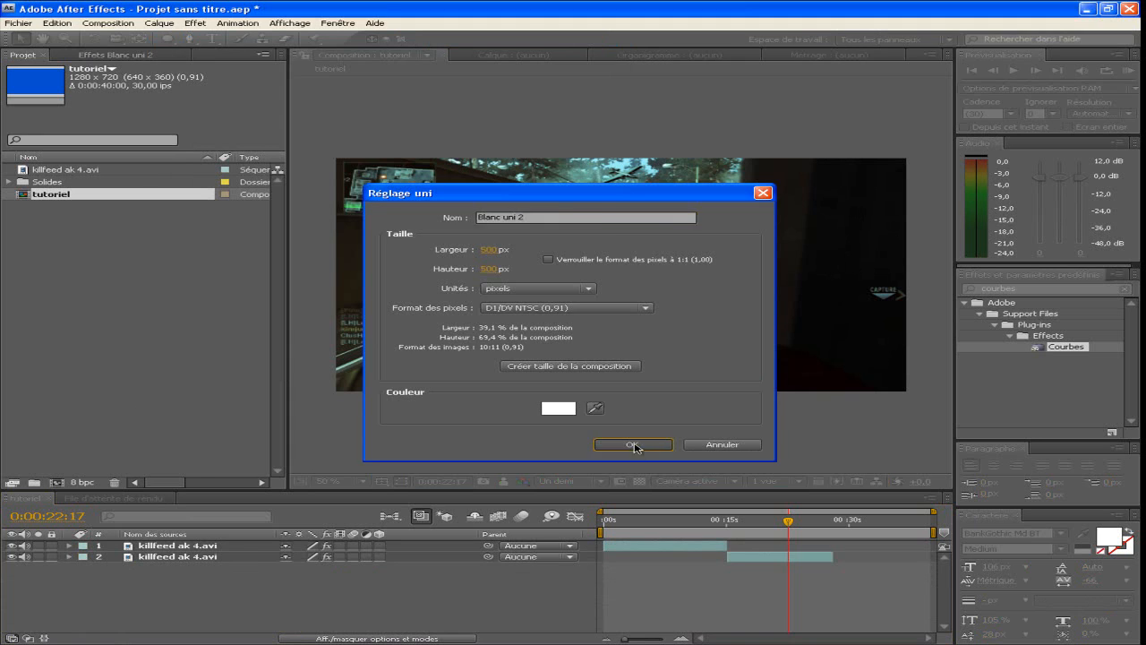
click(635, 449)
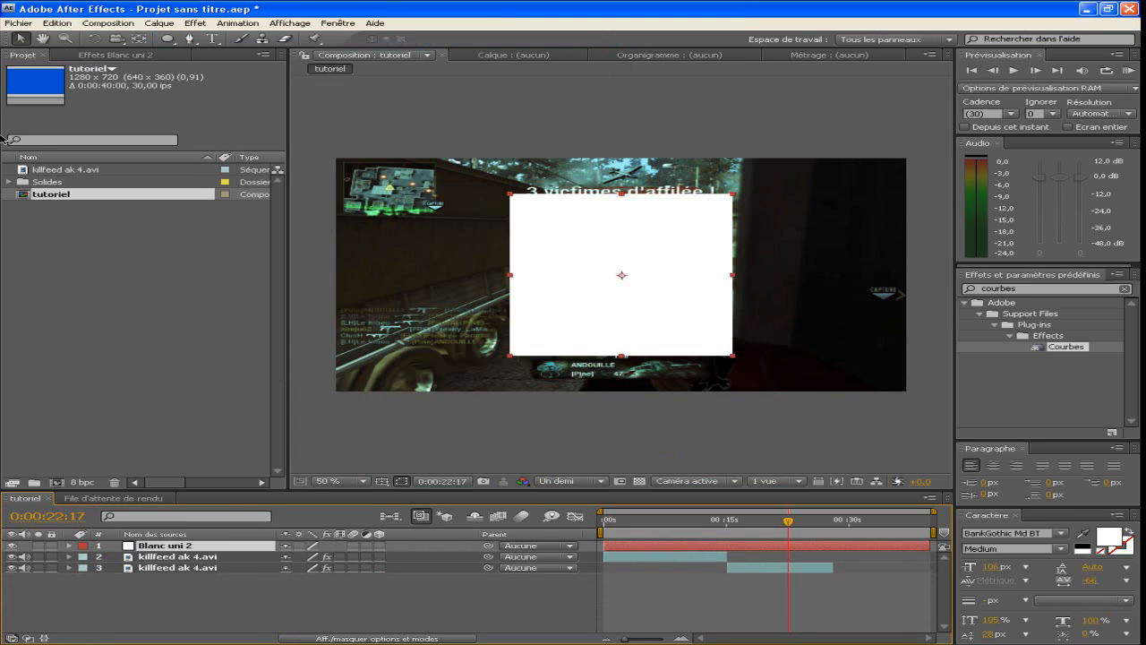
Apply a rectangular mask covering the full size of the new white solid.
click(168, 41)
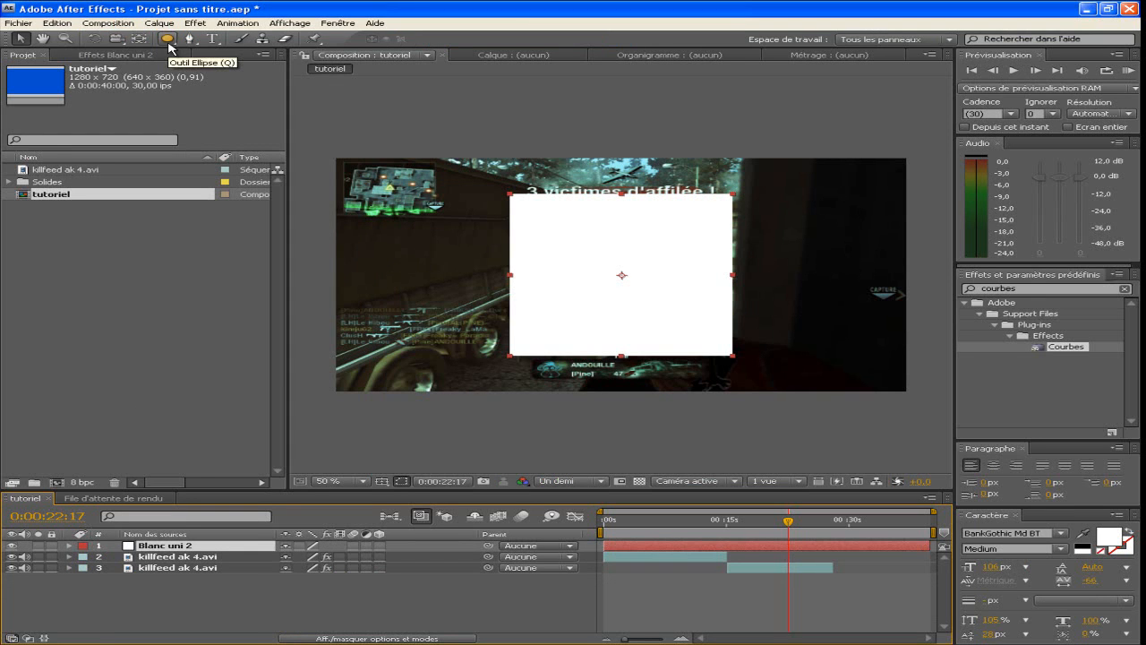
key(q)
key(q)
key(q)
key(q)
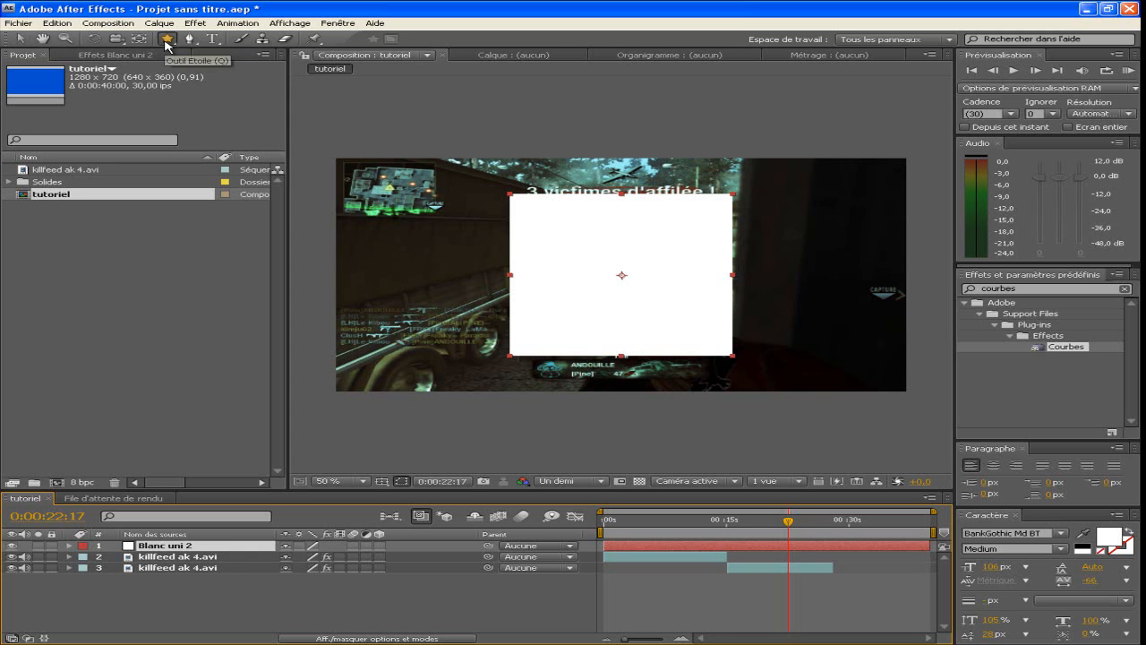
double_click(168, 38)
key(v)
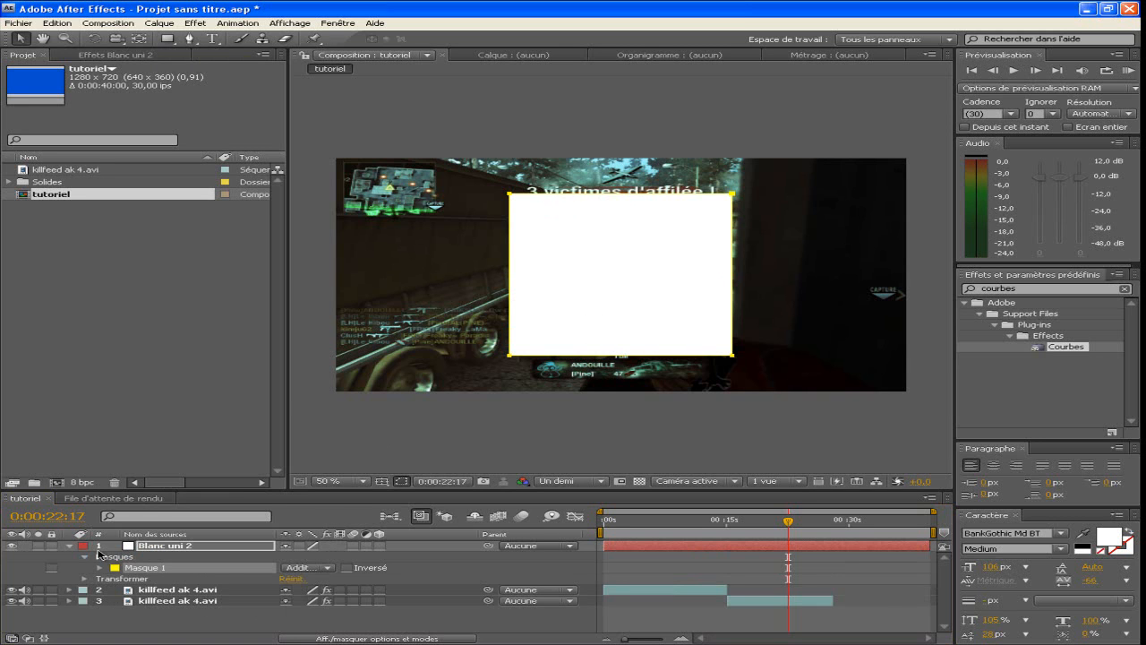
Set the rectangular mask's mode to Soustraction and its expansion to -10 pixels to form a frame.
click(331, 571)
click(331, 579)
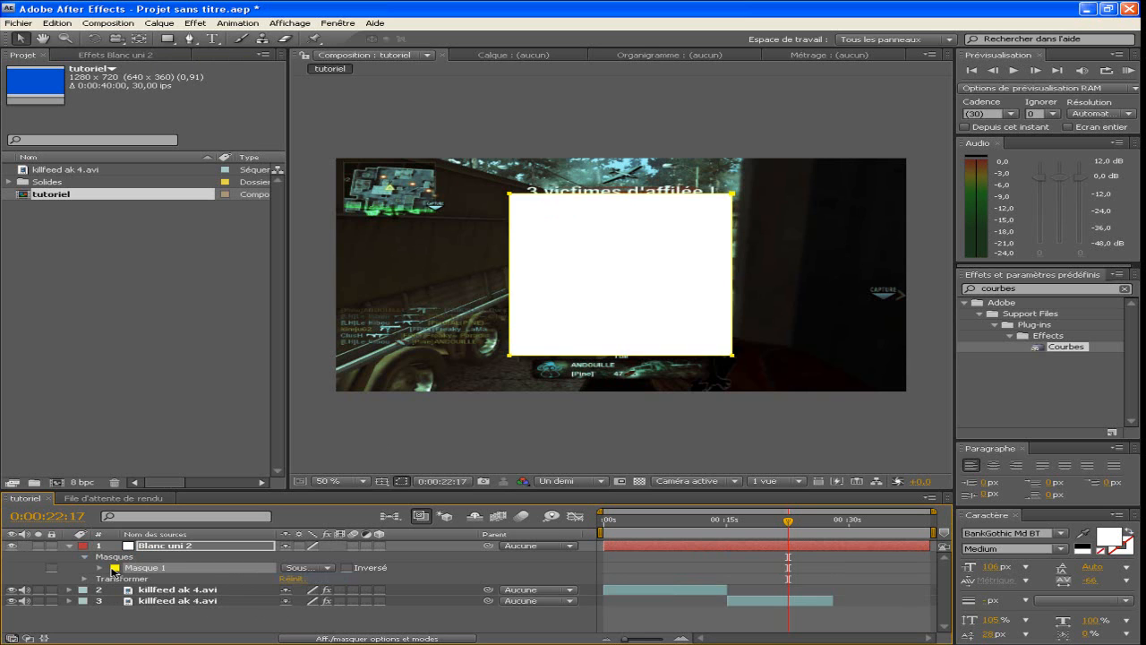
click(99, 567)
mouse_move(287, 612)
mouse_down()
mouse_move(251, 611)
mouse_move(273, 611)
mouse_up()
Delete the rectangular mask together with its white solid layer.
click(159, 566)
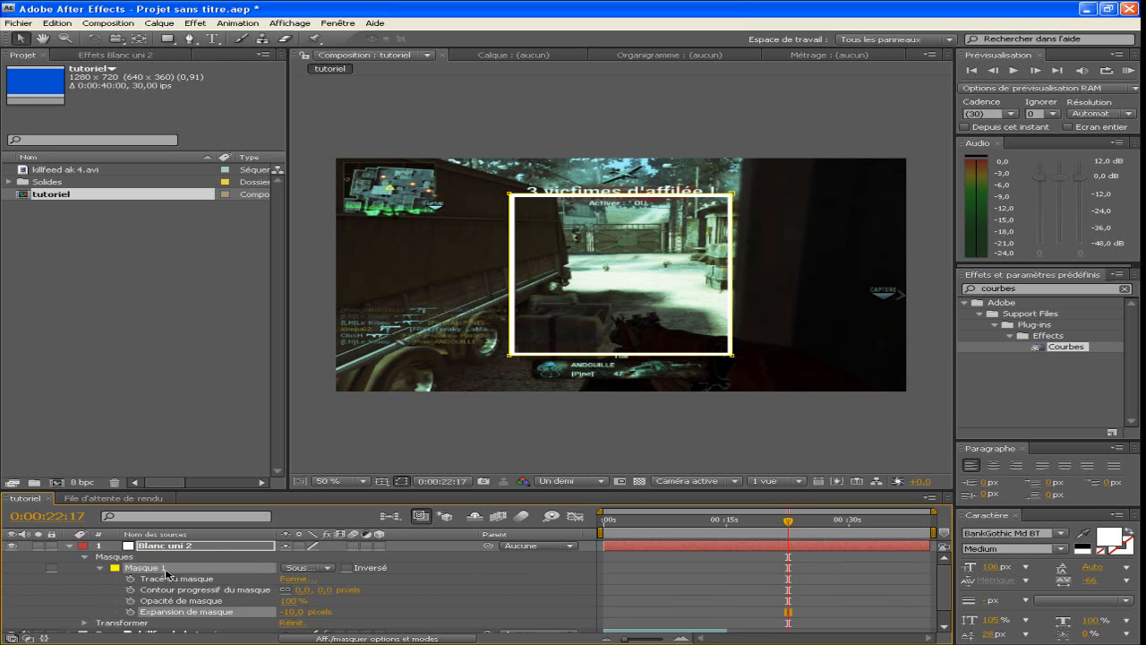
key(Delete)
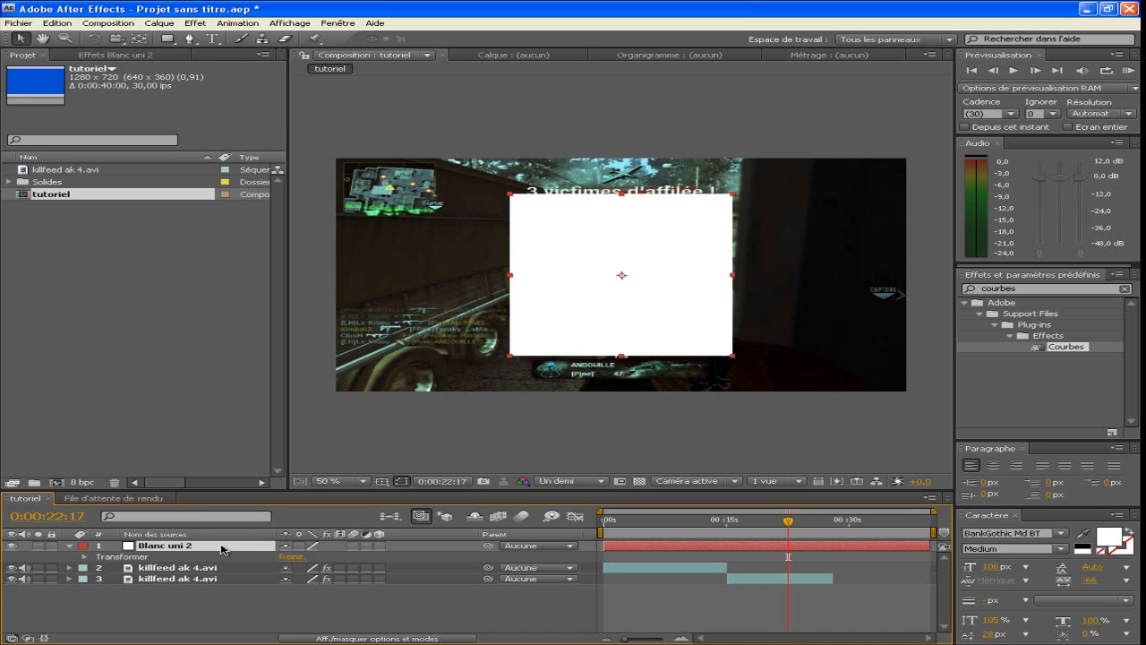
key(Delete)
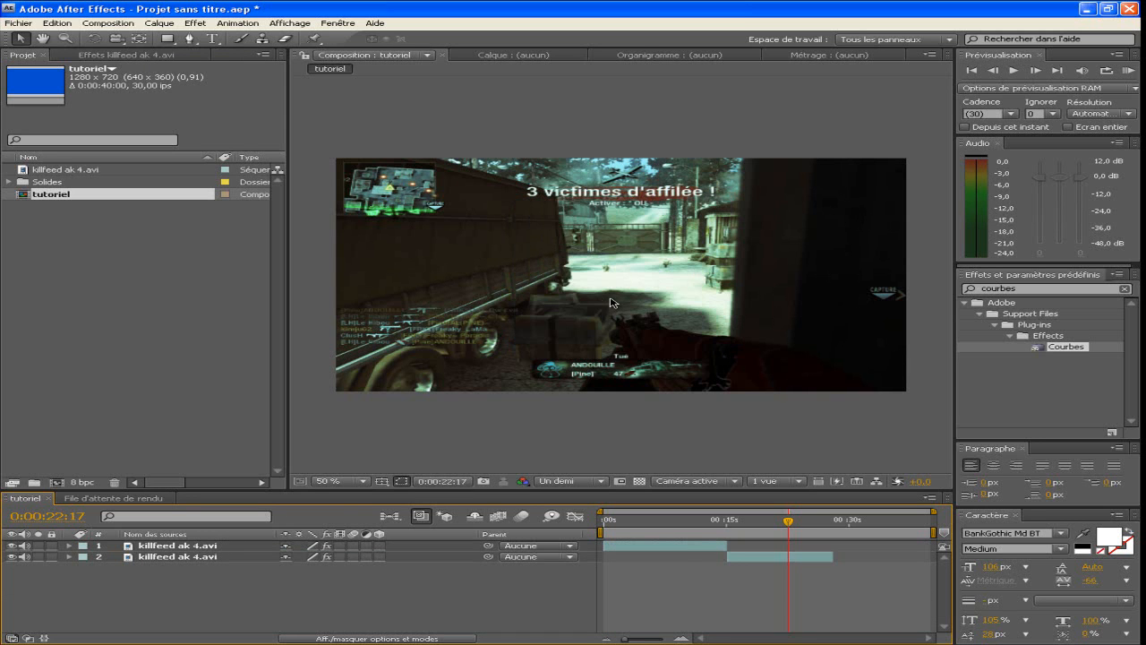
Add a text layer reading "tutorial" over the gameplay image and move it near the centre of the frame.
click(199, 547)
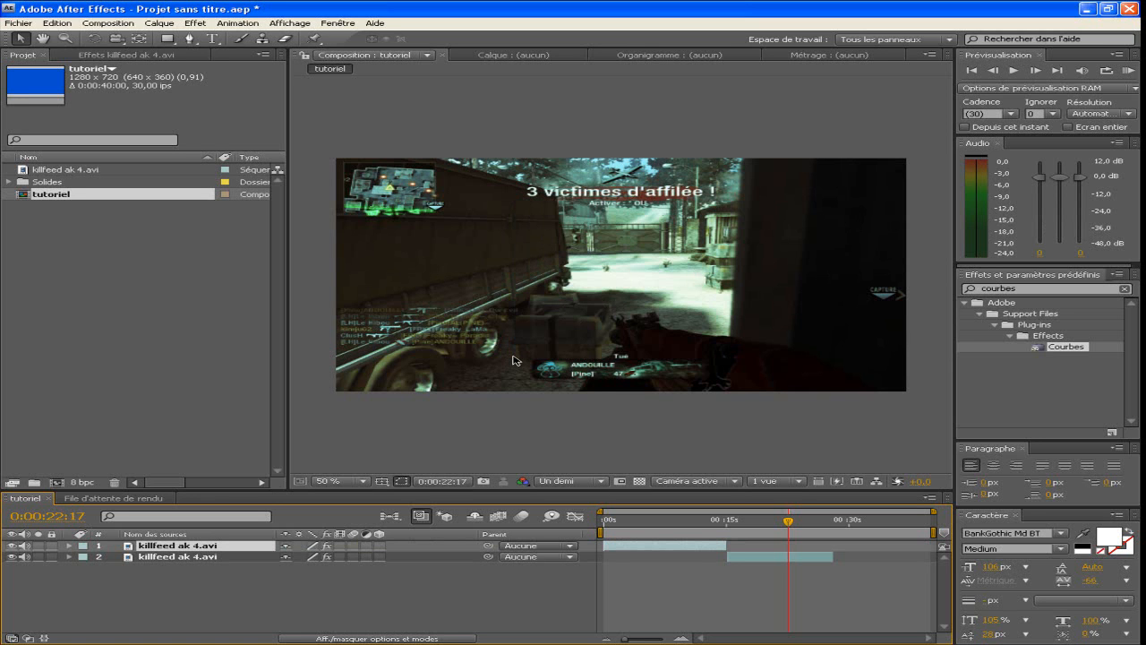
click(221, 38)
click(569, 254)
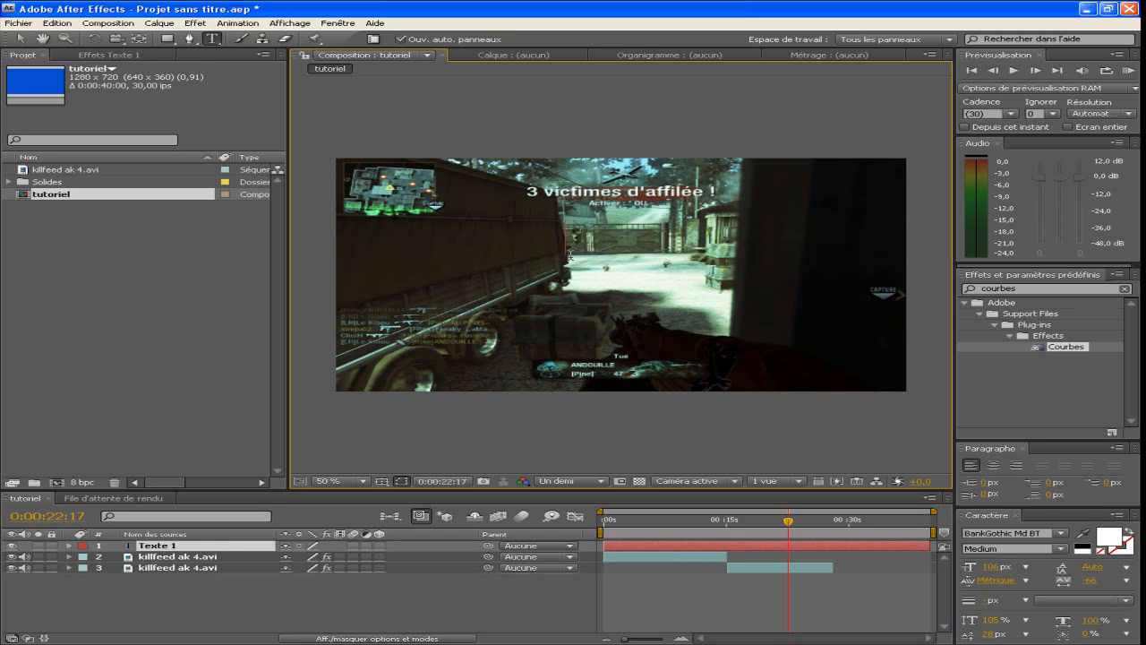
text(Tutorial)
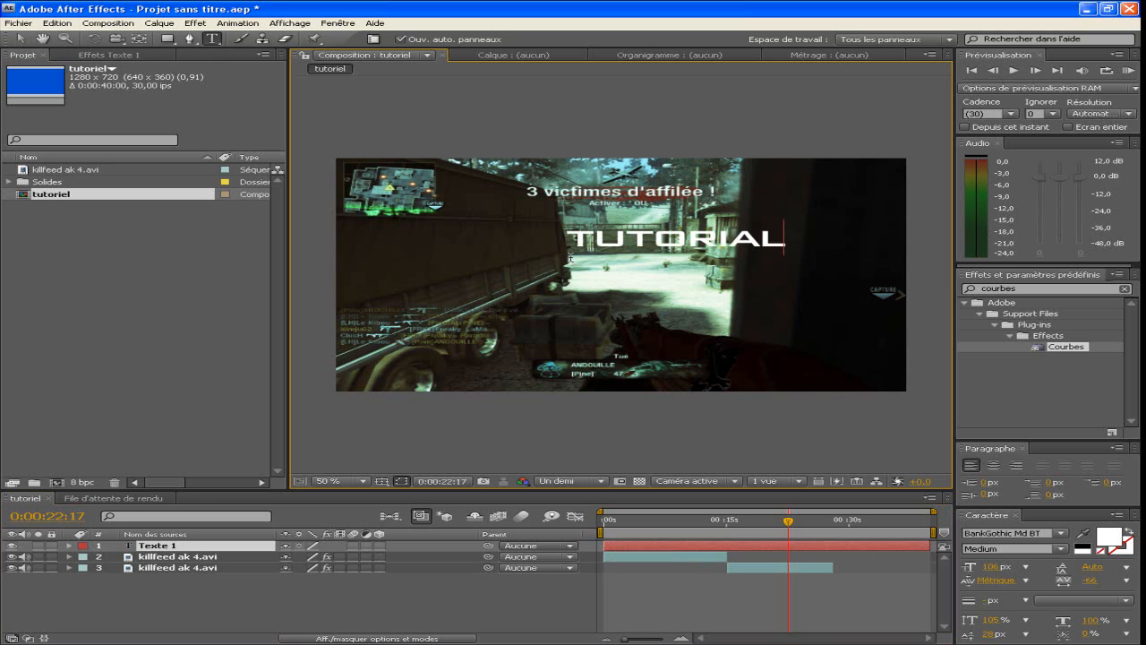
click(19, 38)
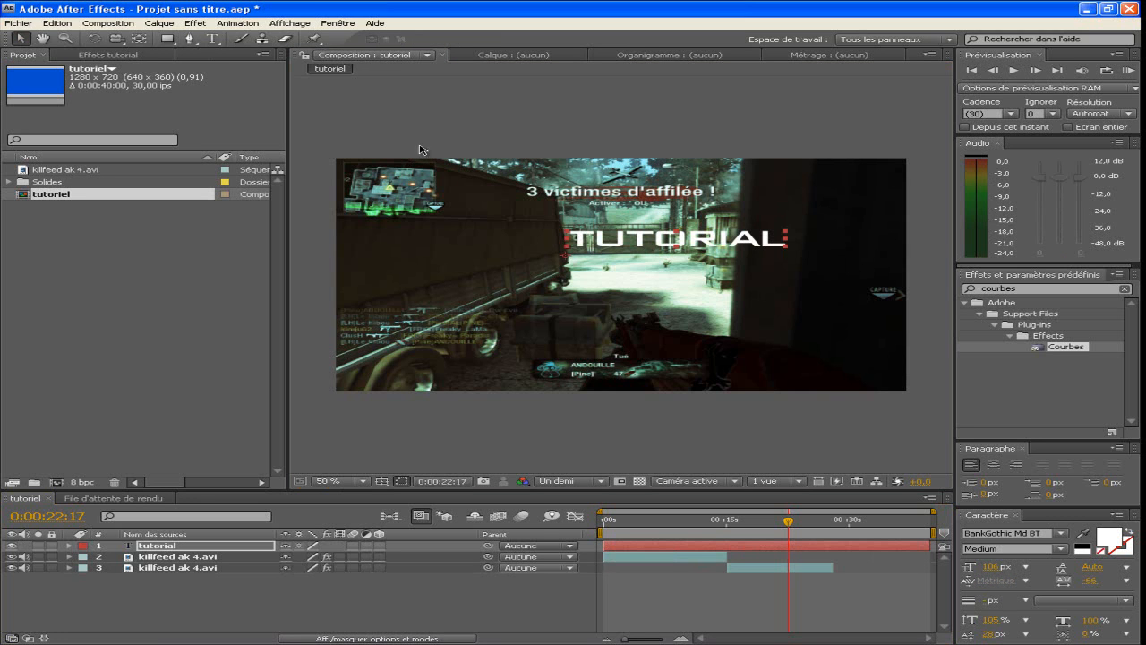
drag(658, 251, 577, 273)
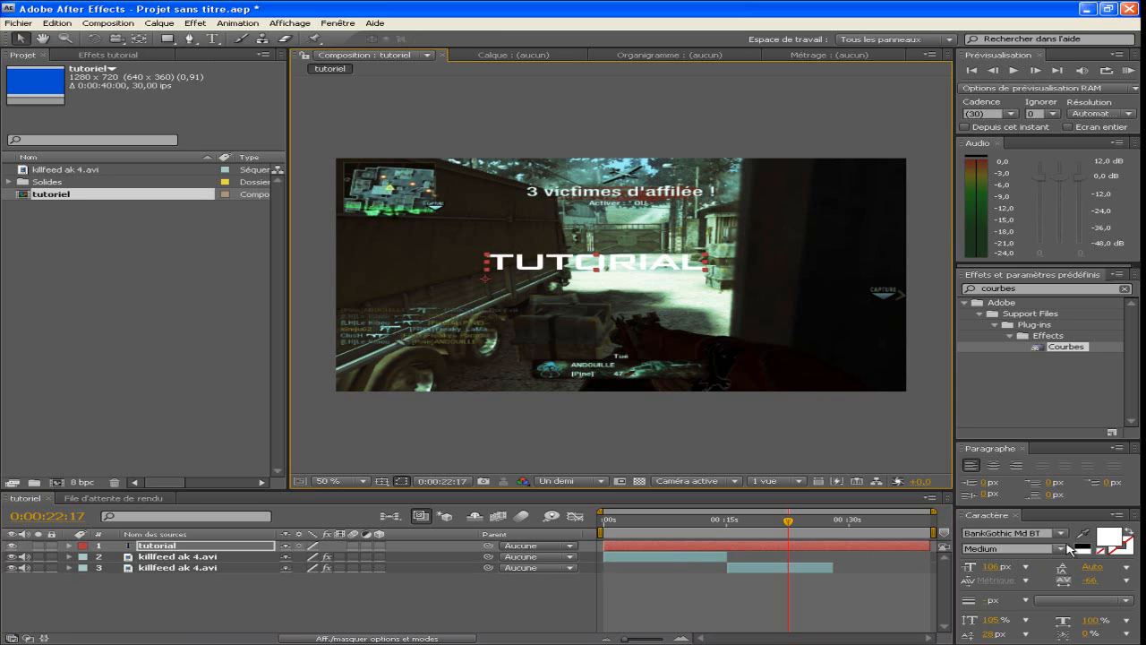
click(1061, 534)
scroll(1079, 384, down, 5)
scroll(1080, 383, down, 6)
click(1030, 566)
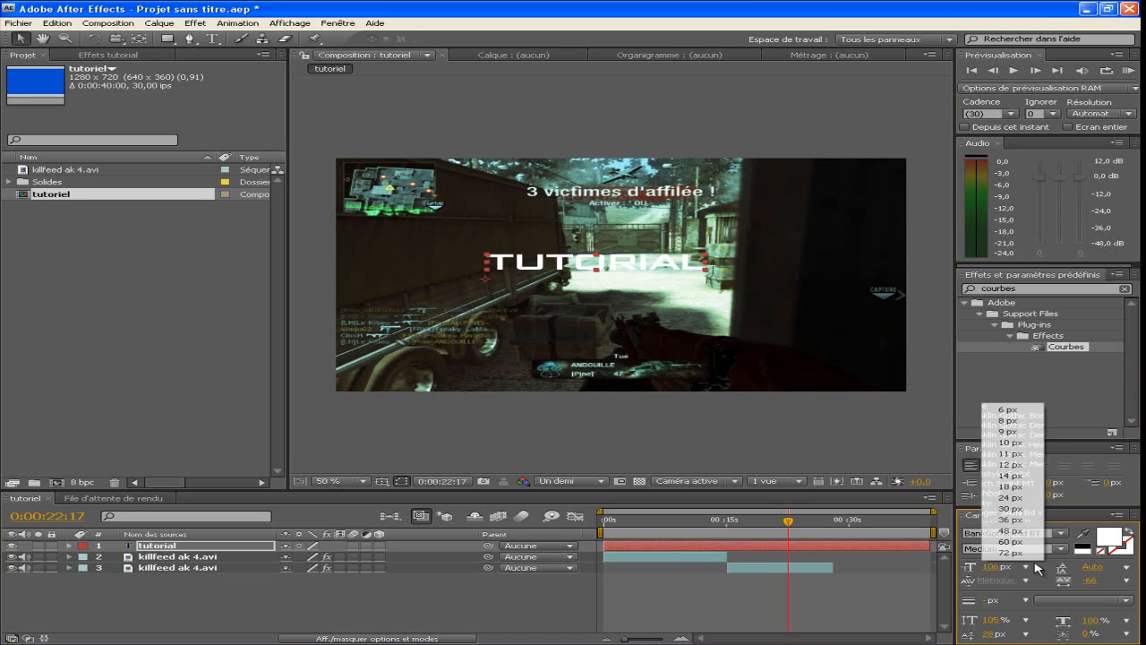
Set the fill colour of the tutorial text to red (CC0000).
click(1108, 538)
click(494, 432)
drag(518, 422, 554, 421)
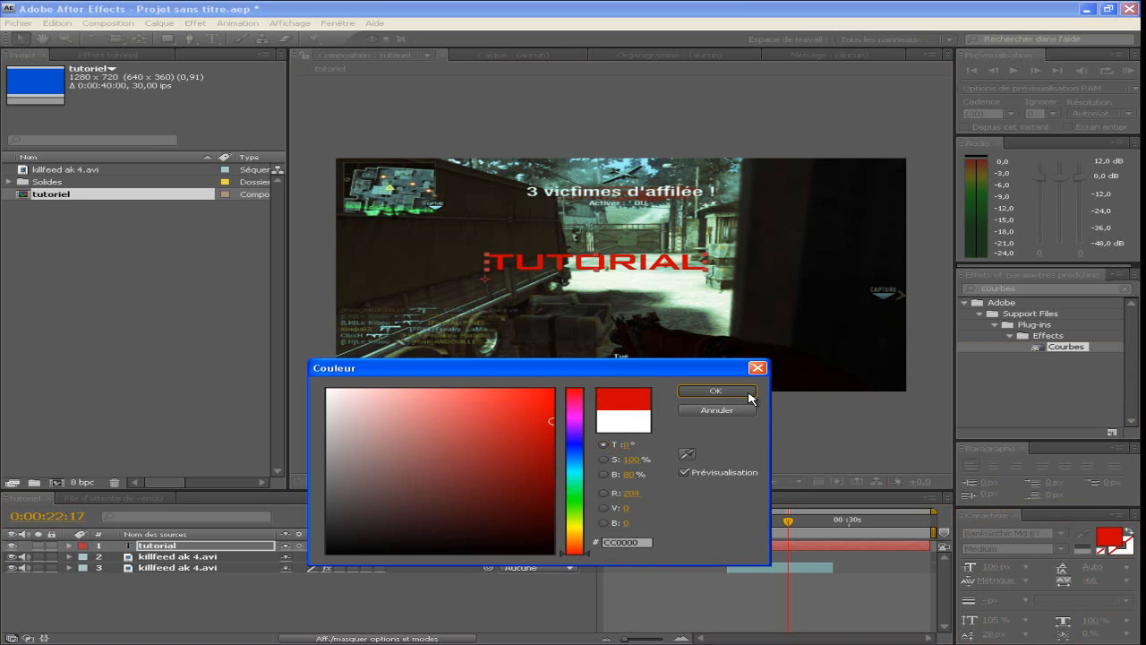
click(748, 394)
Sample the truck's dark brown as the text fill colour and move the text onto the side of the truck.
click(1082, 535)
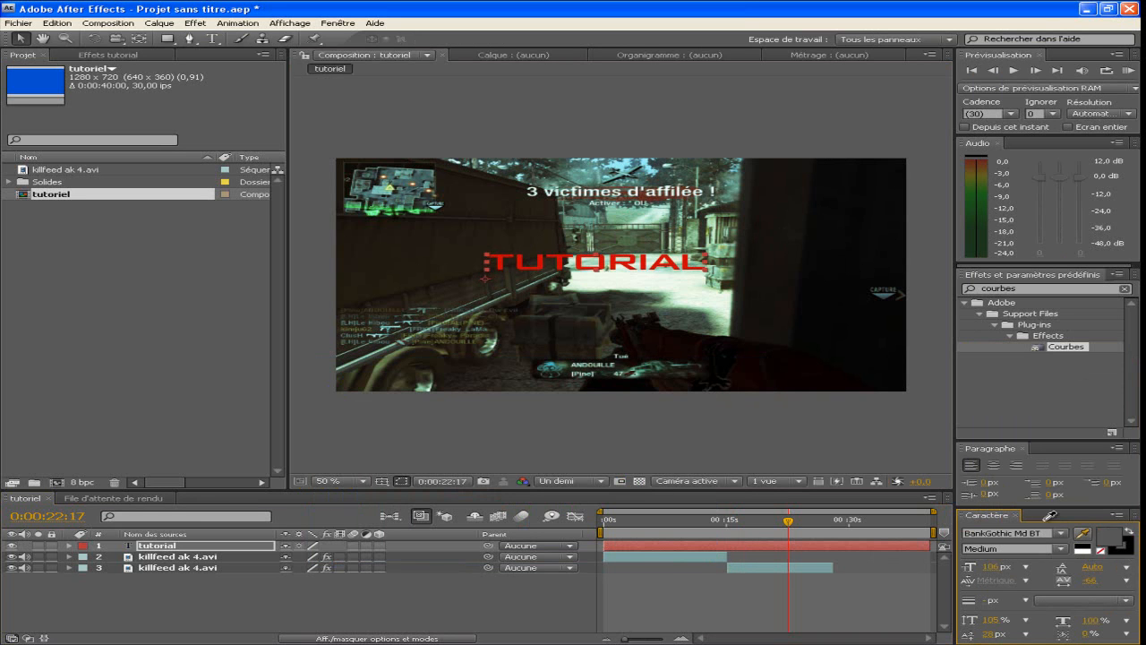
click(503, 221)
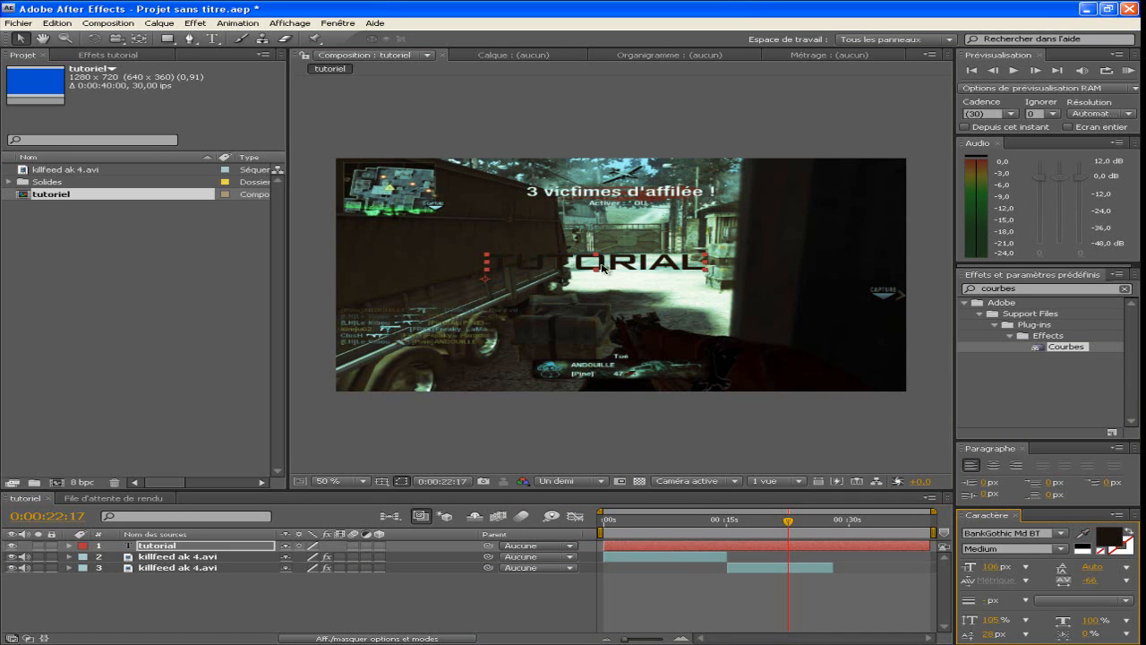
drag(595, 267, 468, 238)
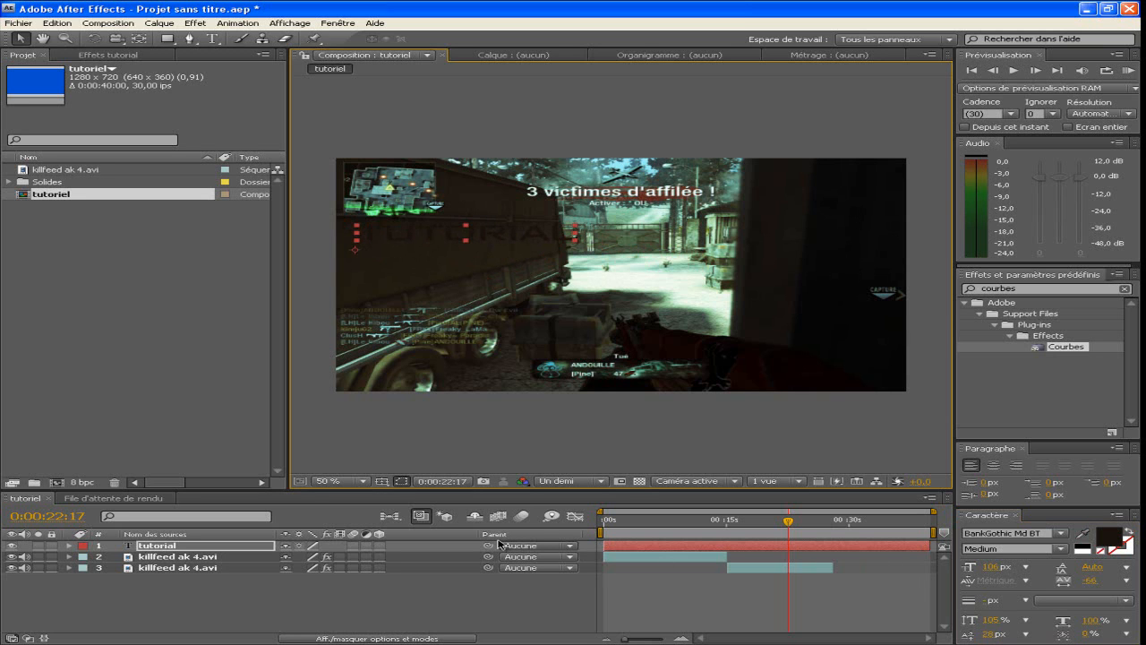
Show the transform properties of the tutorial text layer, ending with only its rotation displayed.
key(Return)
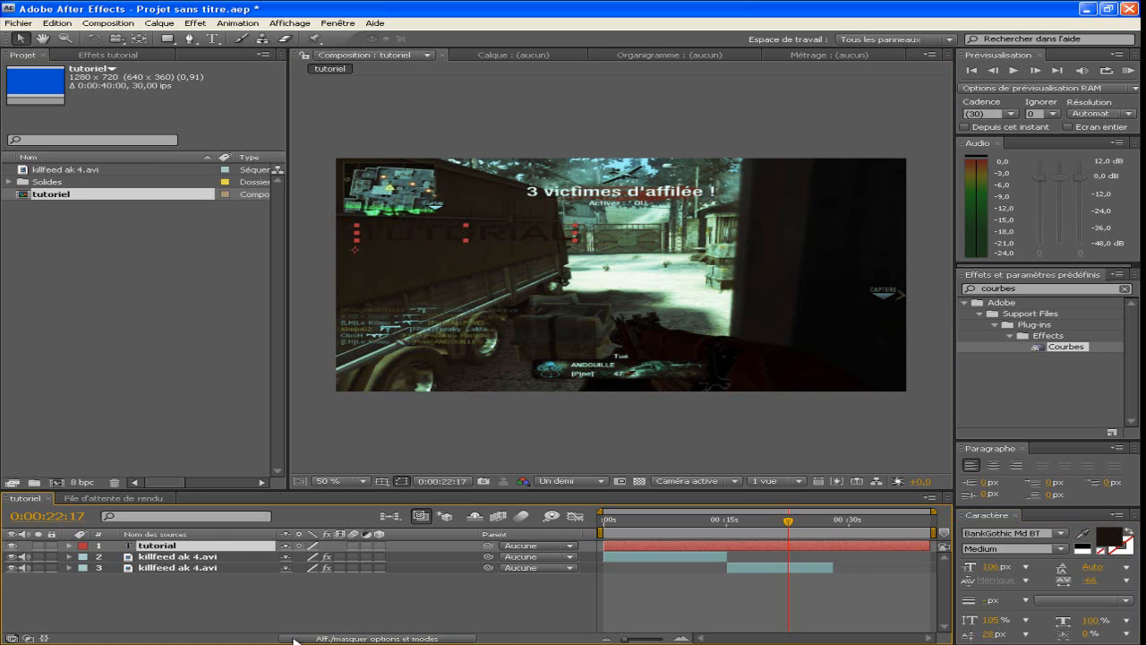
key(r)
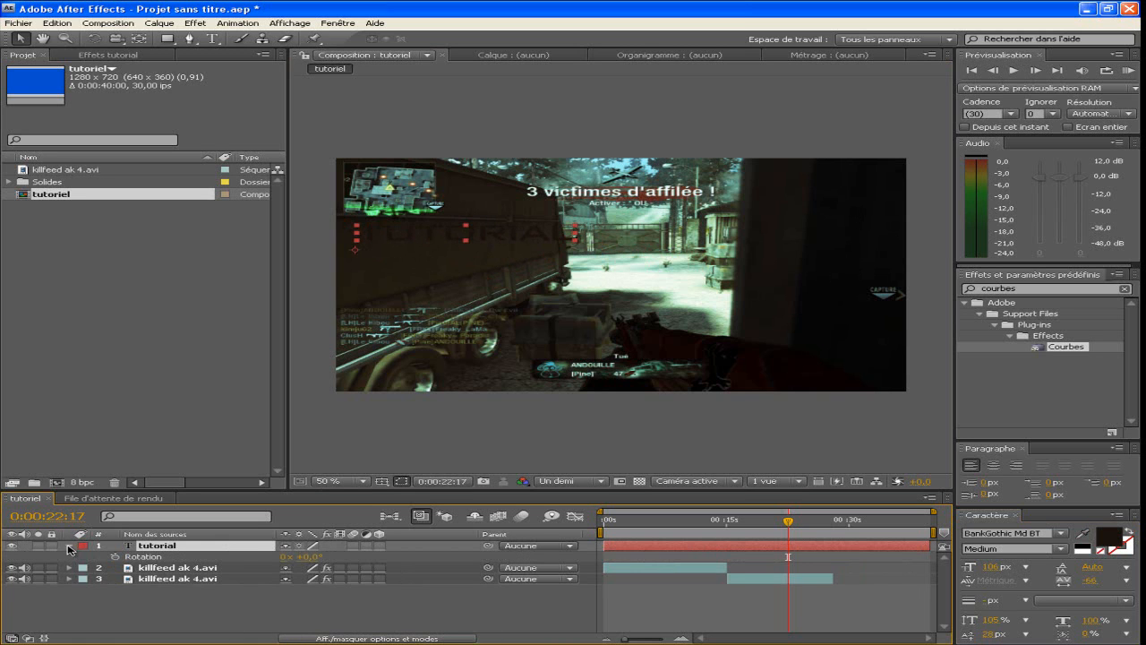
click(69, 546)
click(69, 546)
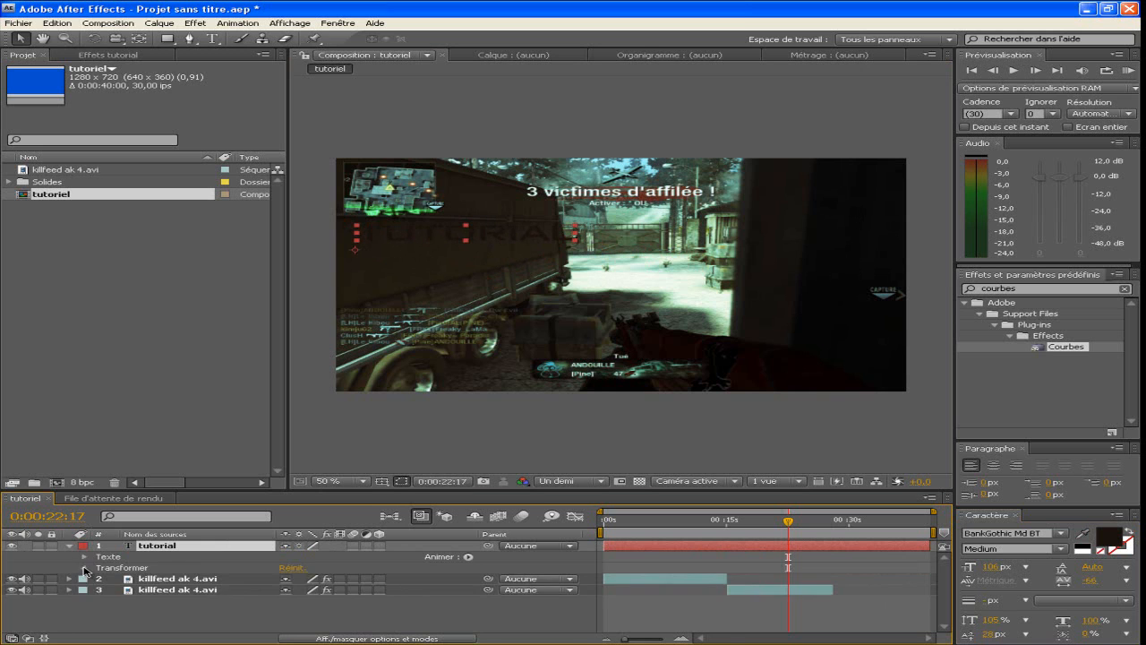
click(85, 568)
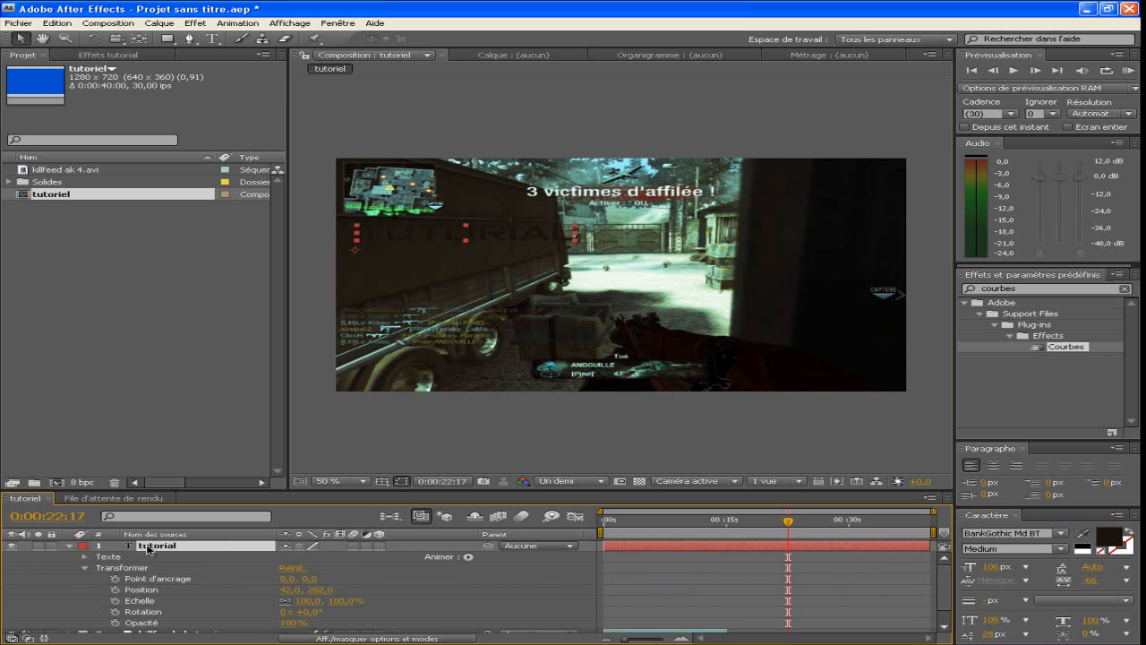
key(r)
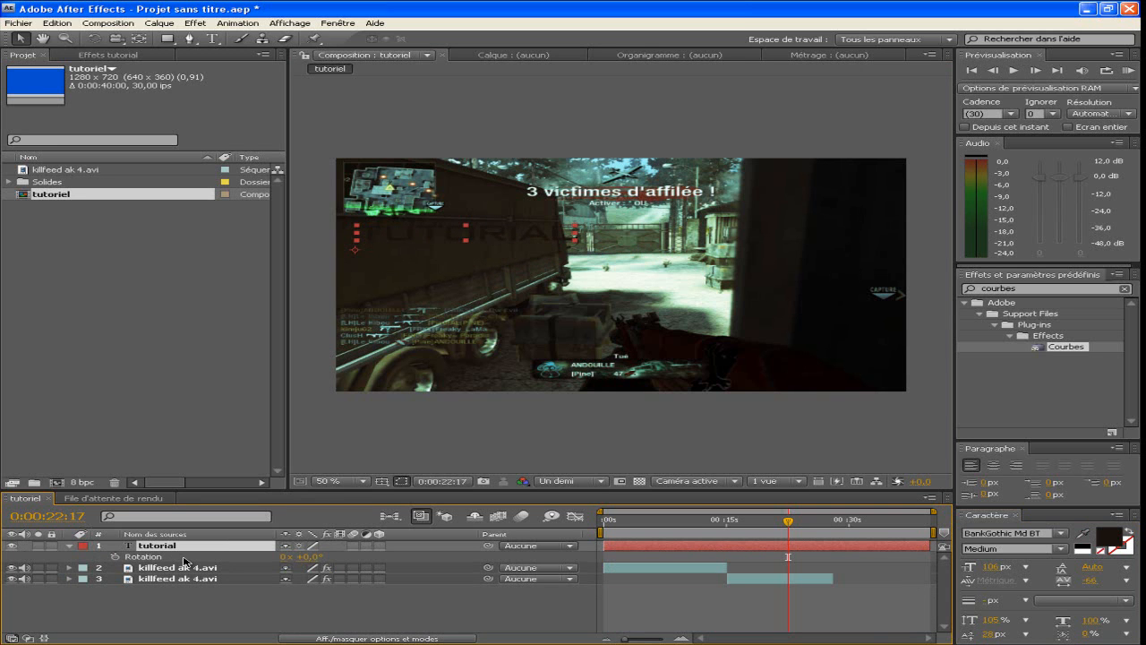
Rotate the tutorial text layer to -2° and turn it into a 3D layer.
click(181, 562)
mouse_move(309, 556)
mouse_down()
mouse_move(329, 555)
mouse_move(291, 546)
mouse_up()
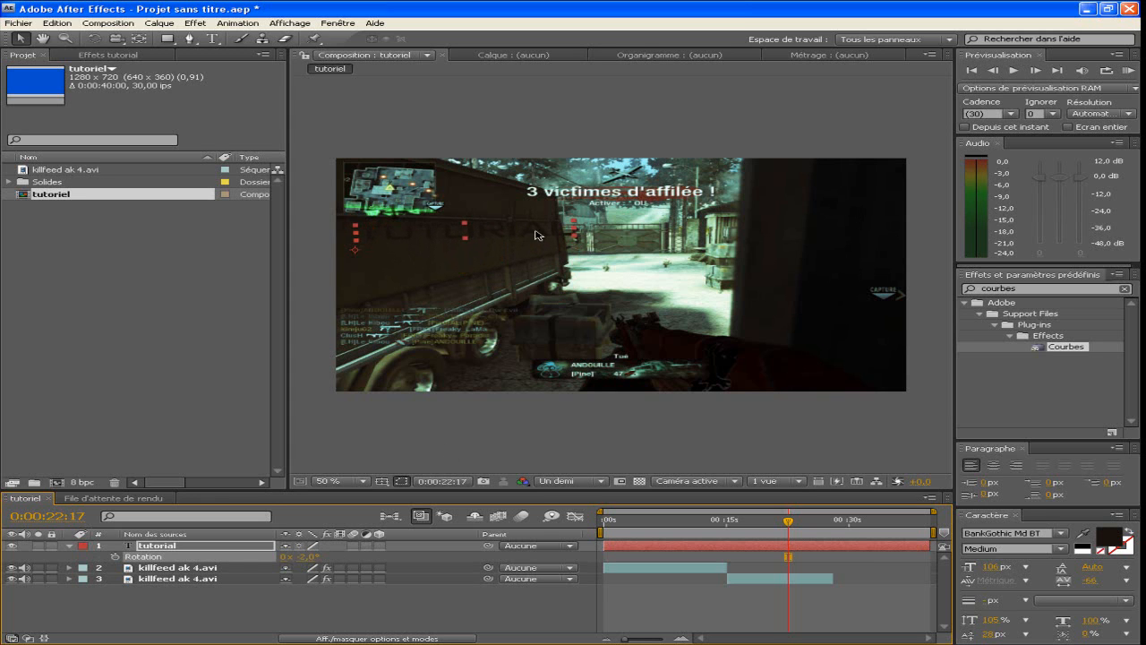
click(380, 545)
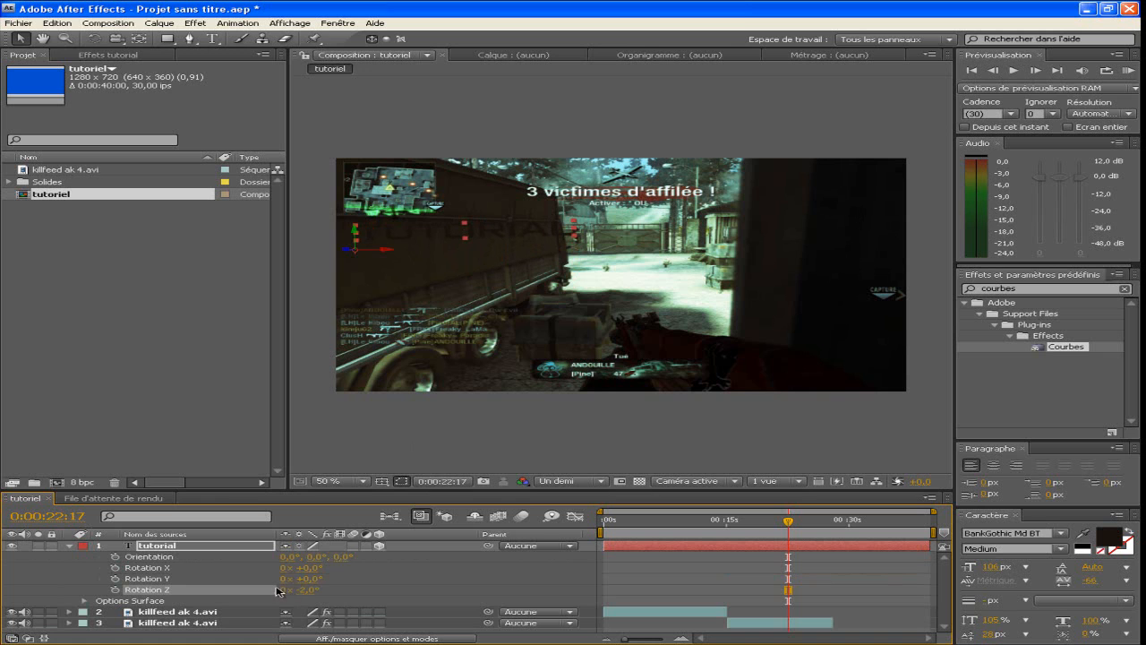
Set the tutorial text's Y orientation to 294° and move it to the upper rear part of the truck's side.
drag(317, 556, 371, 534)
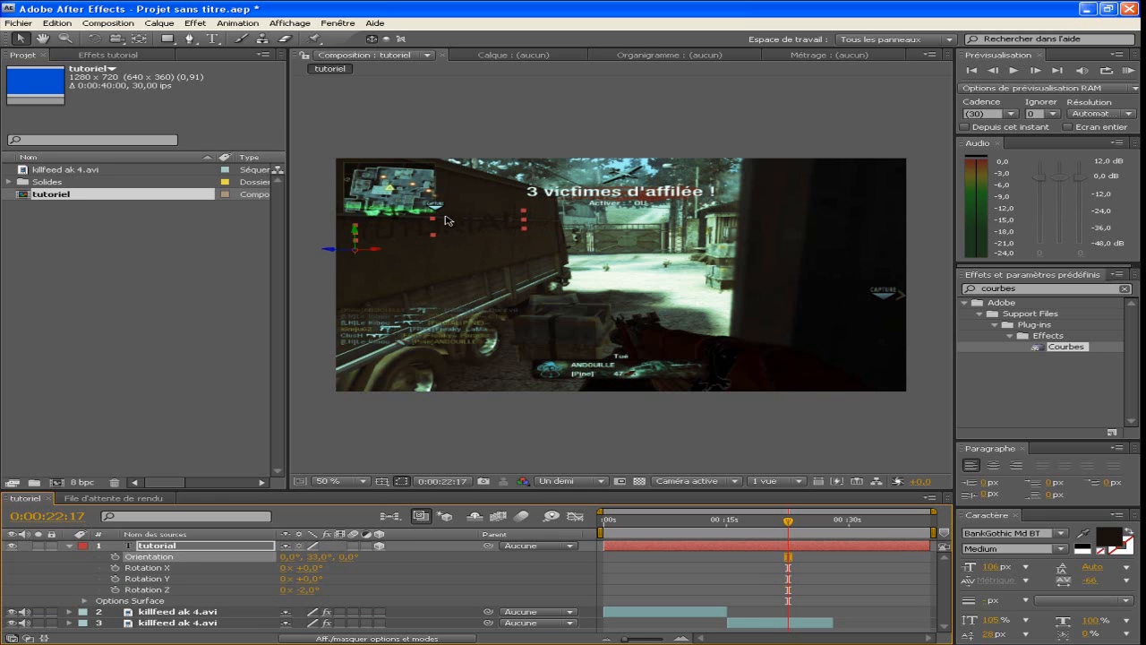
mouse_move(475, 240)
mouse_down()
mouse_move(595, 255)
mouse_move(630, 310)
mouse_move(477, 243)
mouse_up()
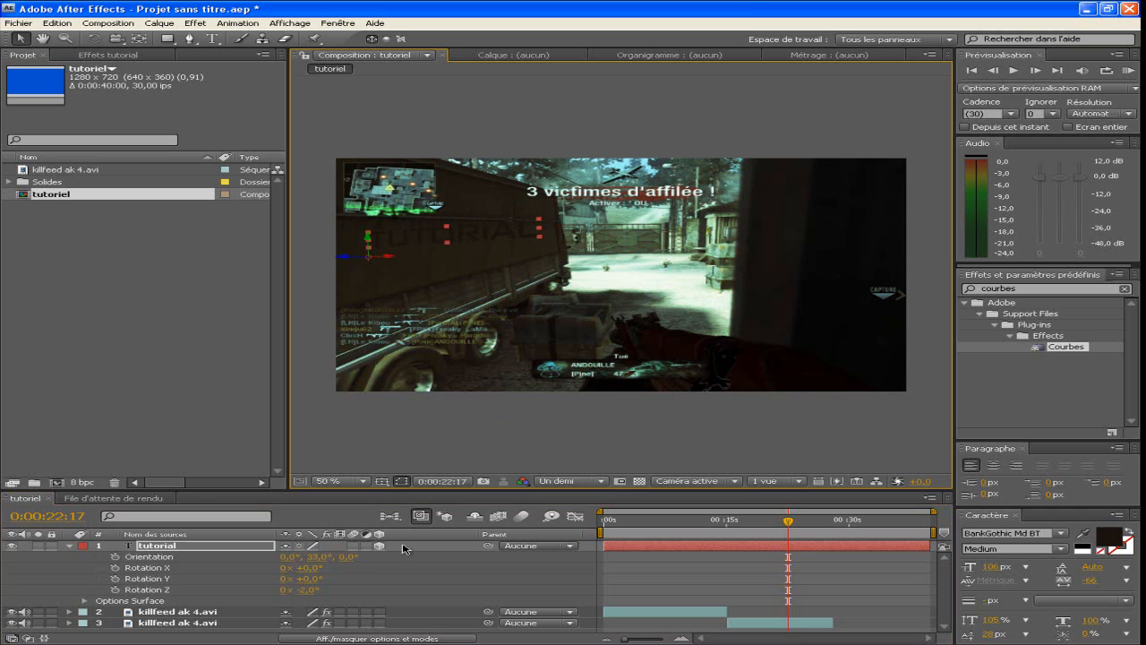
drag(307, 557, 258, 535)
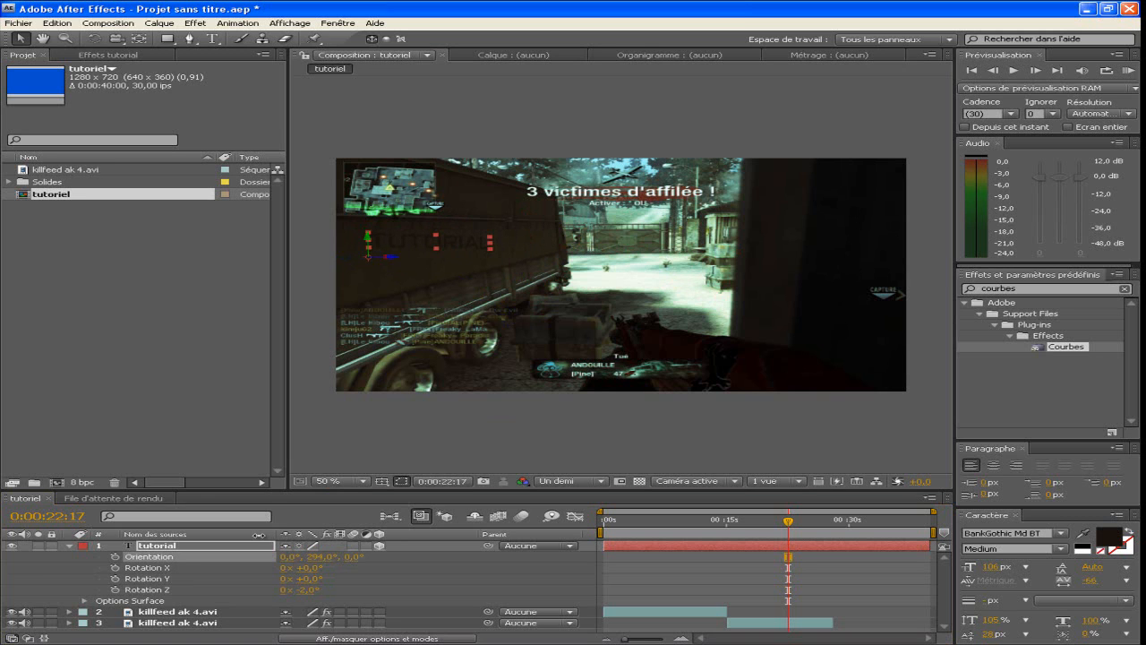
drag(474, 248, 521, 235)
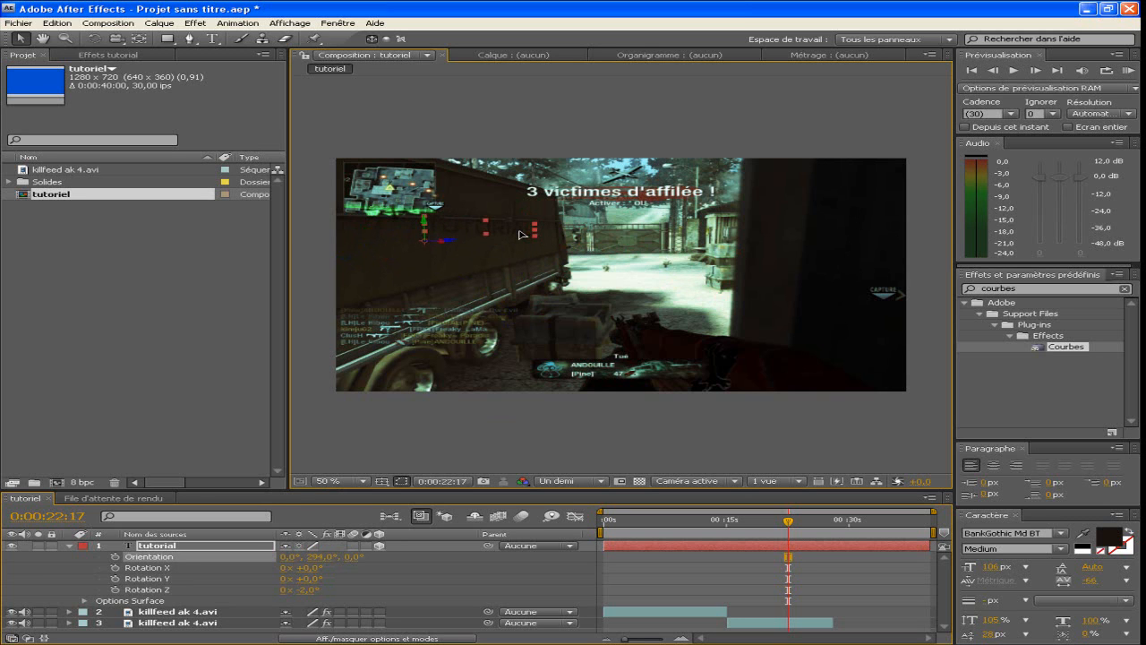
click(641, 259)
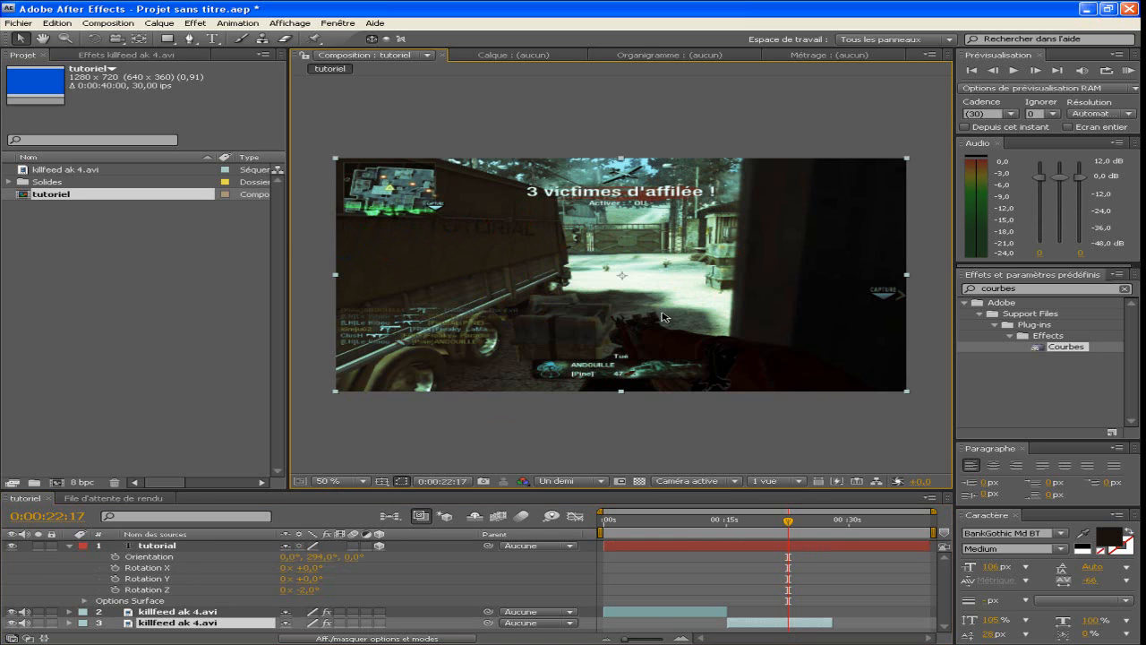
Collapse the tutorial layer's properties and apply the Dégradé effect to that layer.
click(186, 548)
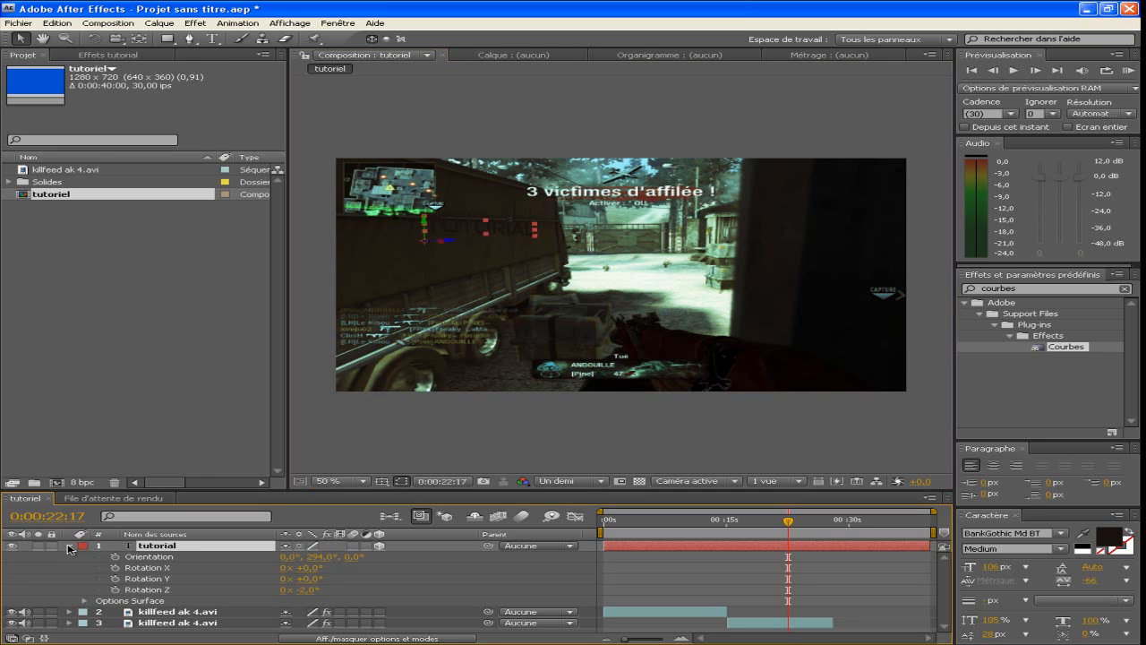
click(69, 546)
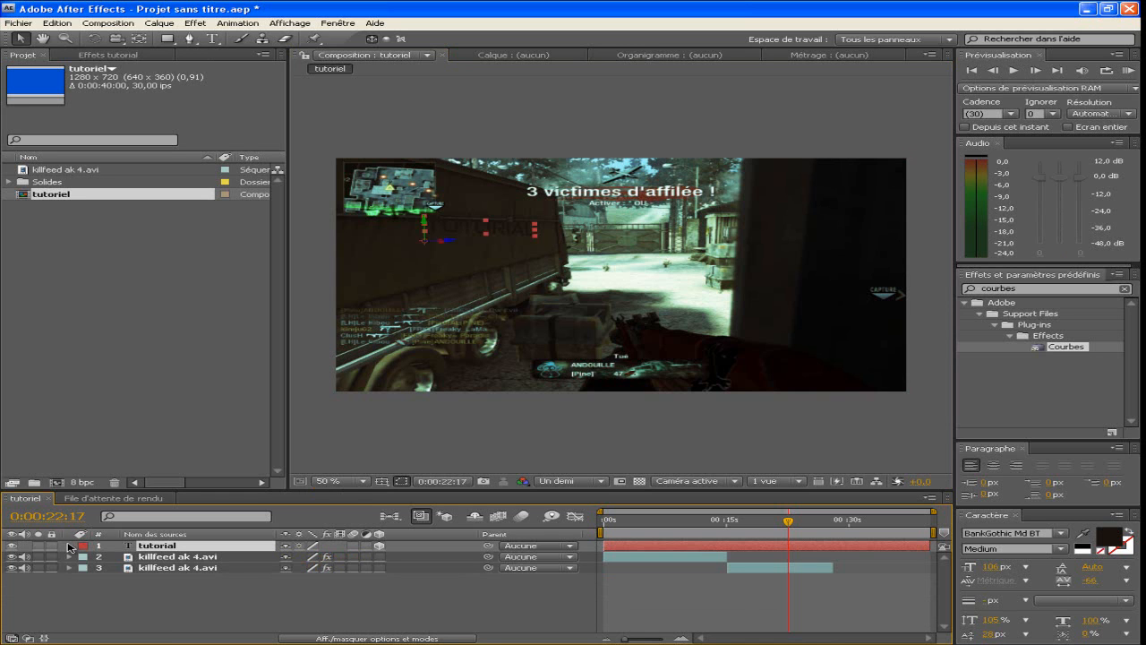
click(994, 288)
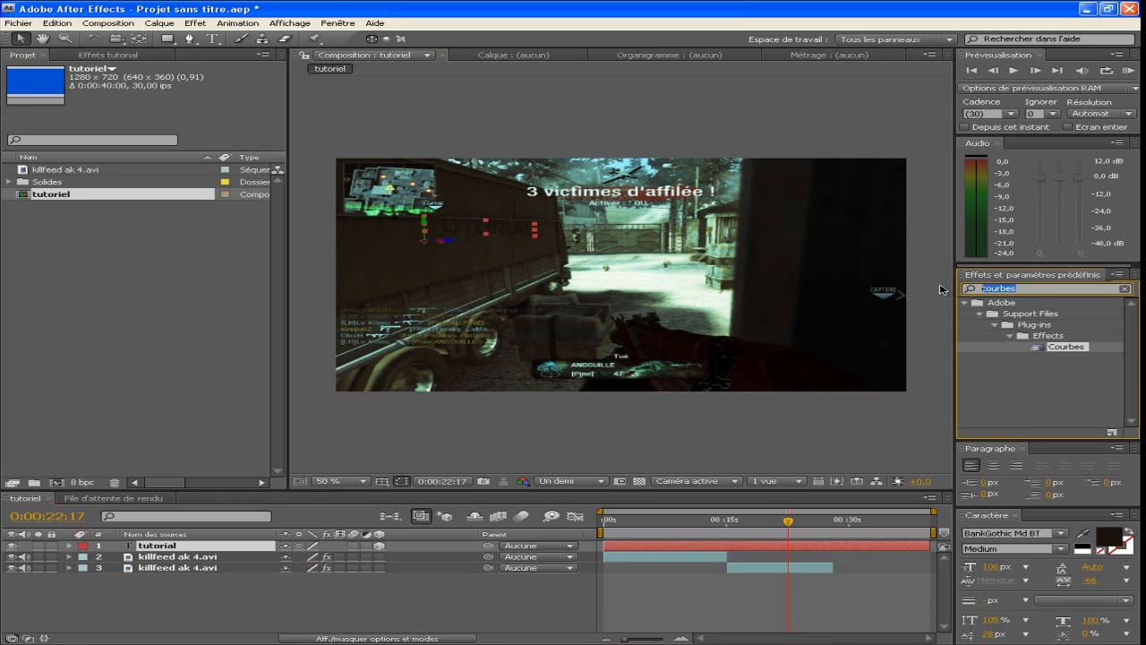
text(dégradé)
double_click(1081, 347)
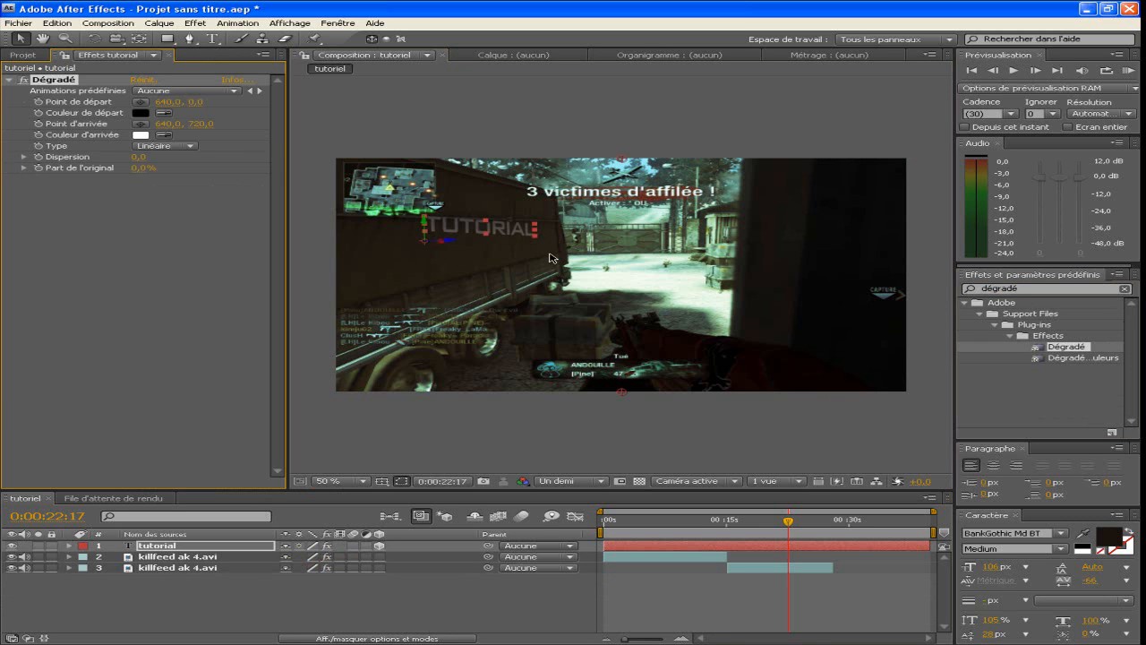
Make the gradient Radial, with its start point at 357, 244 and its end point at 405, 370 near the tutorial text.
drag(166, 102, 134, 99)
drag(588, 161, 496, 237)
drag(621, 392, 473, 262)
click(183, 145)
click(159, 161)
drag(519, 263, 495, 239)
drag(507, 293, 538, 282)
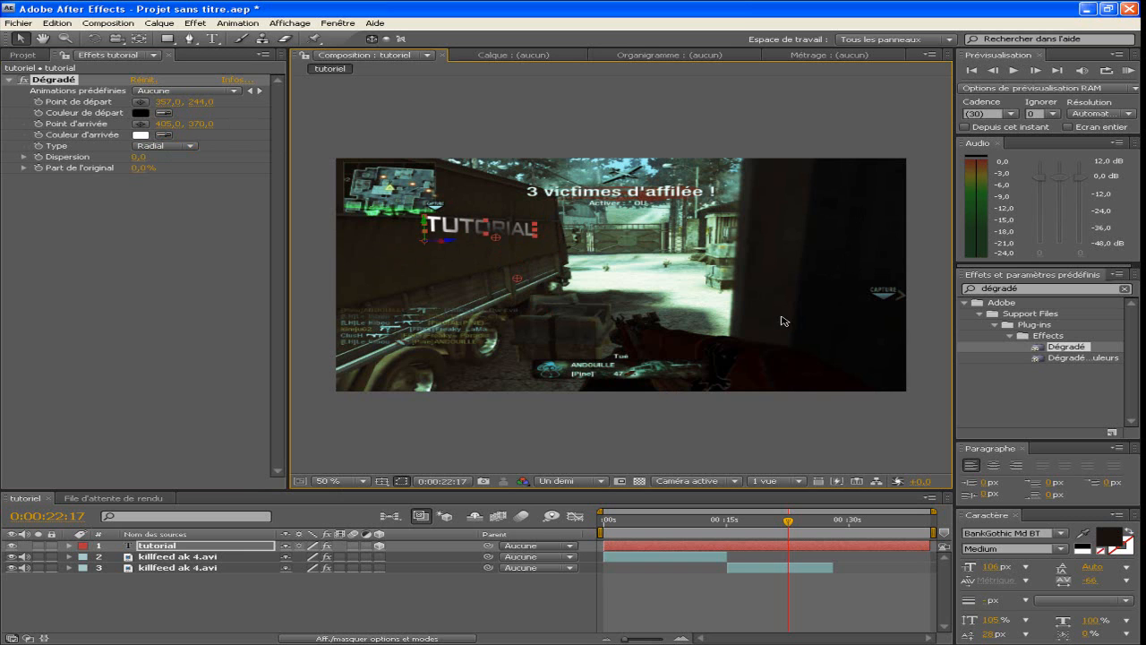
Display the tutorial layer's position alone, followed by its opacity alone.
click(252, 548)
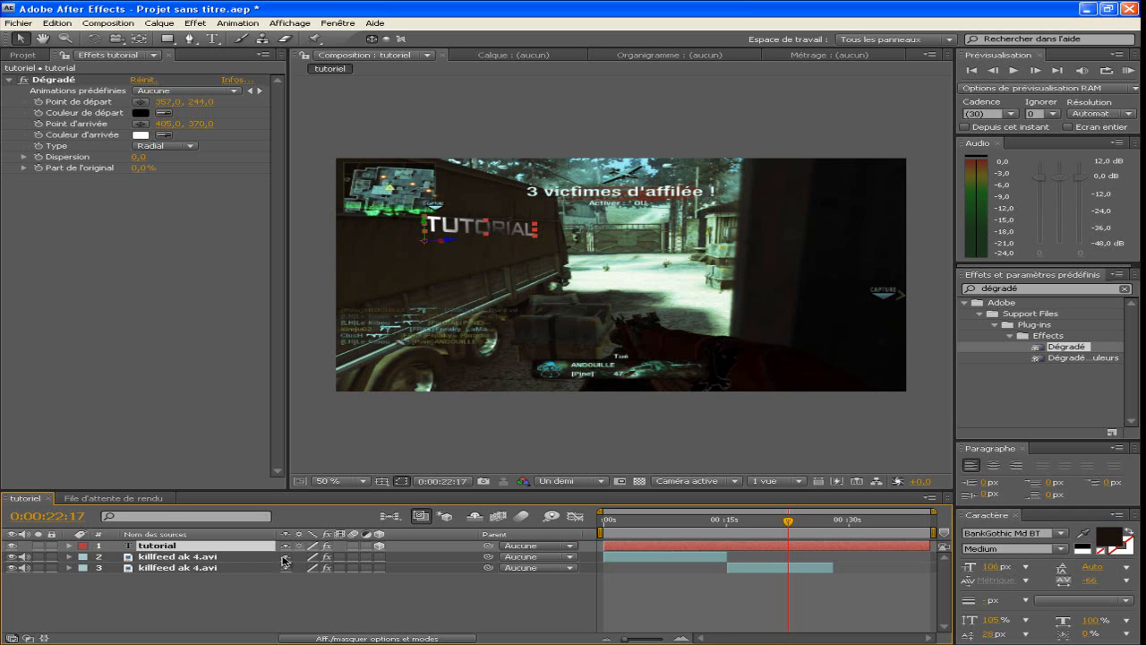
key(p)
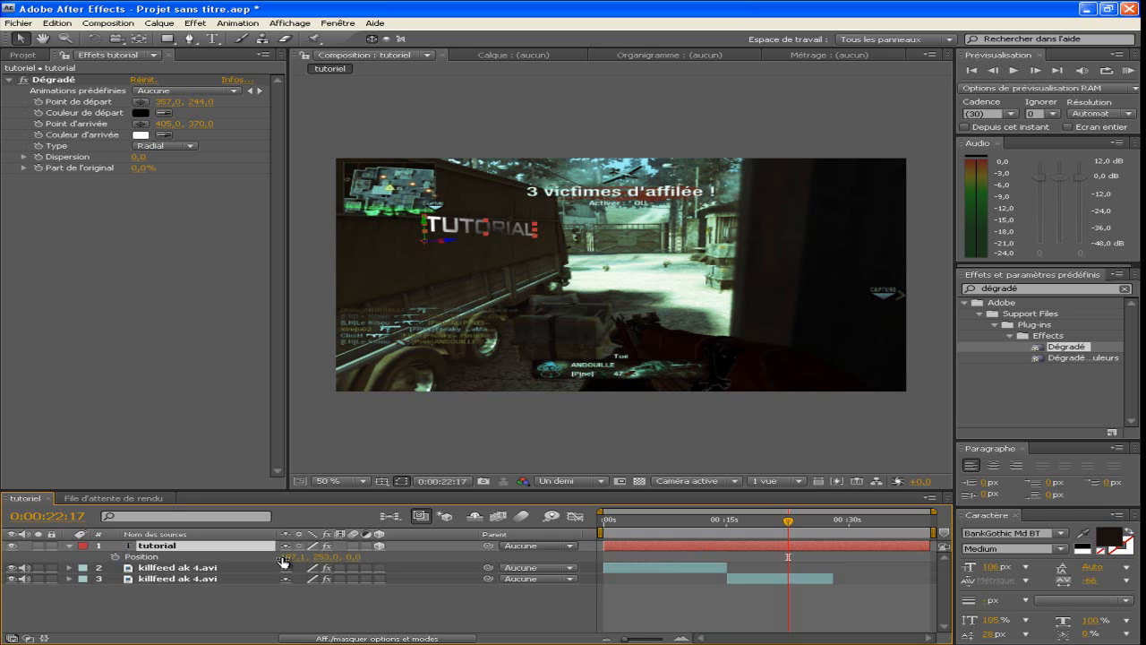
key(p)
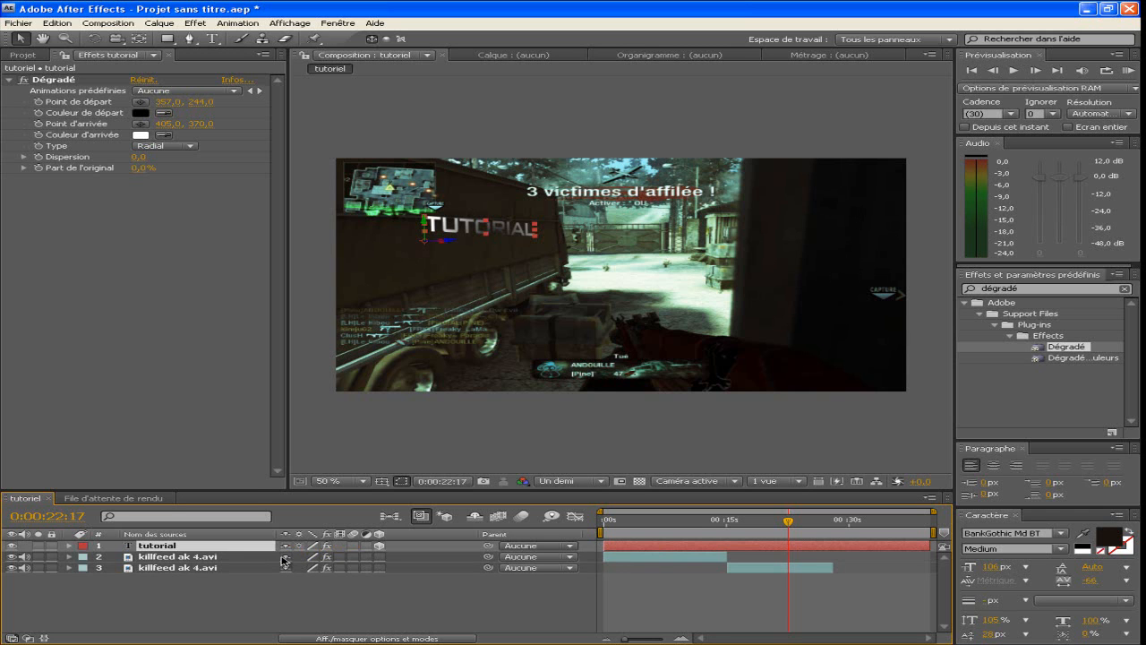
key(t)
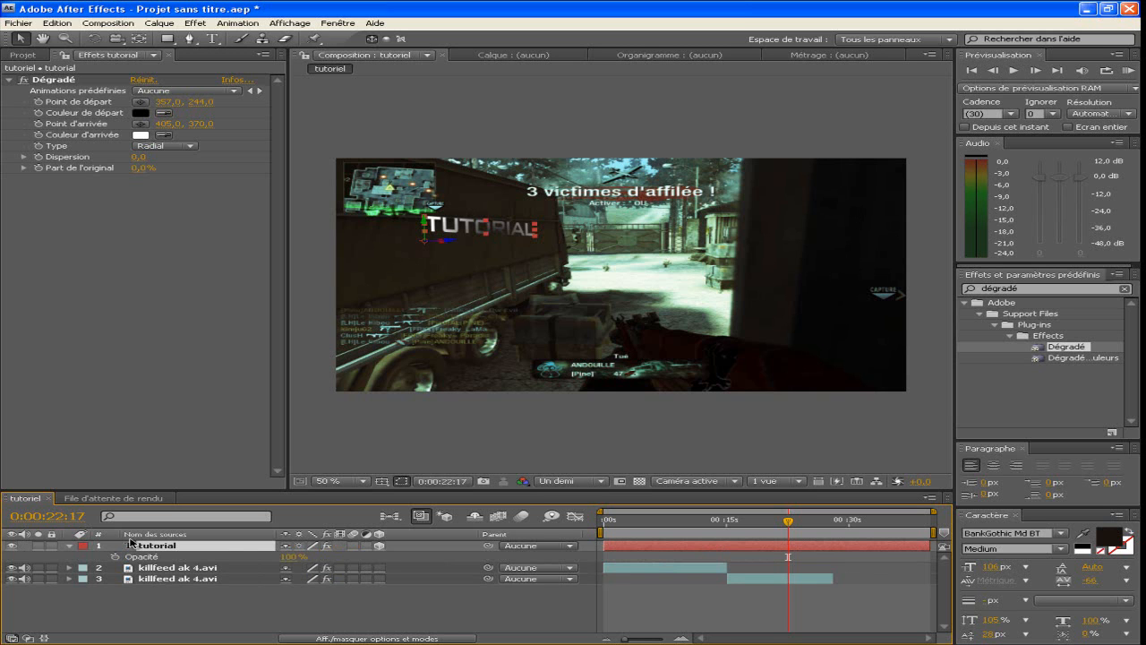
mouse_move(297, 559)
mouse_down()
mouse_move(168, 545)
mouse_move(473, 542)
mouse_up()
Display the tutorial layer's scale, unlink its dimensions and try stretching the text to 222% wide and 86% deep.
click(200, 547)
key(s)
drag(306, 557, 381, 559)
click(285, 559)
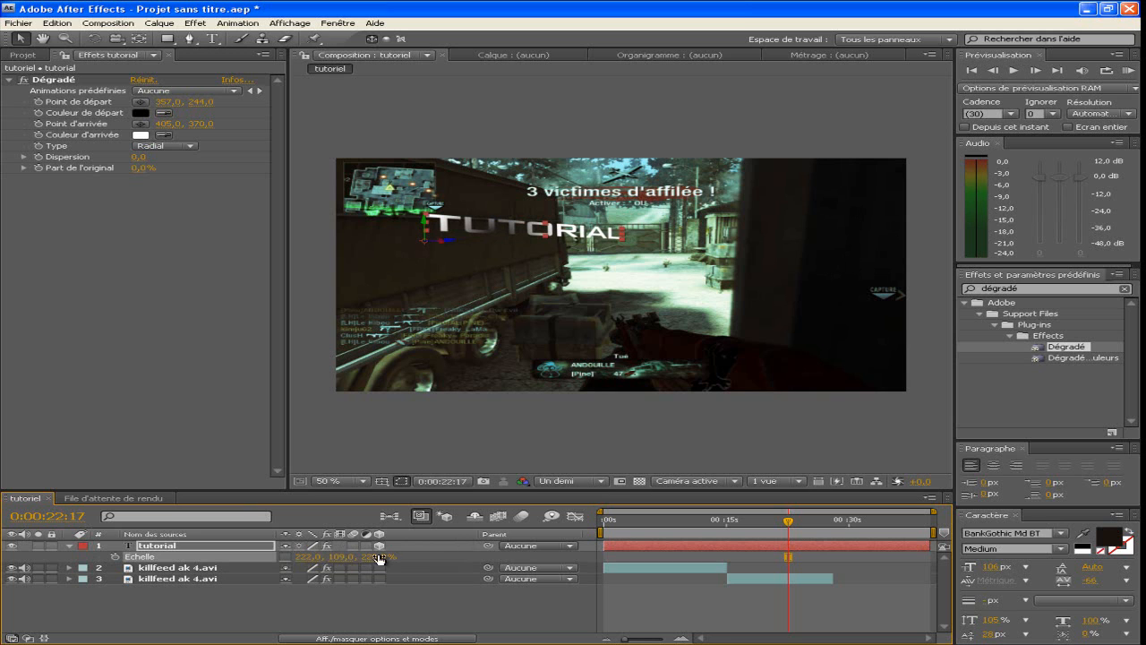
click(199, 547)
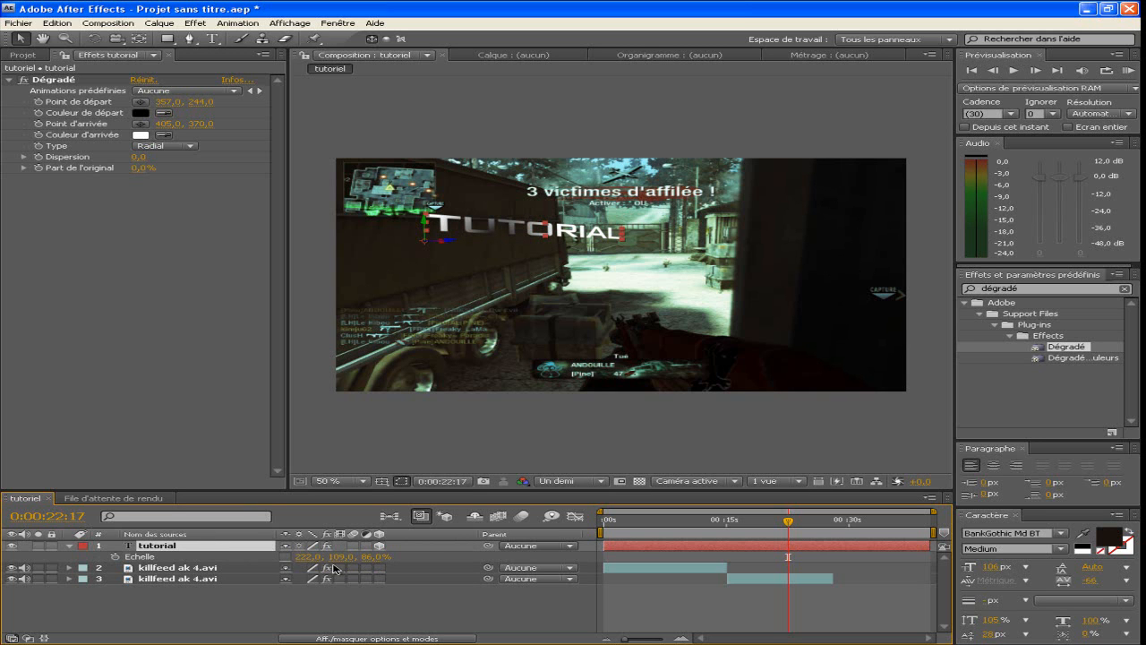
Undo the scale changes made to the tutorial text layer.
key(ctrl+z)
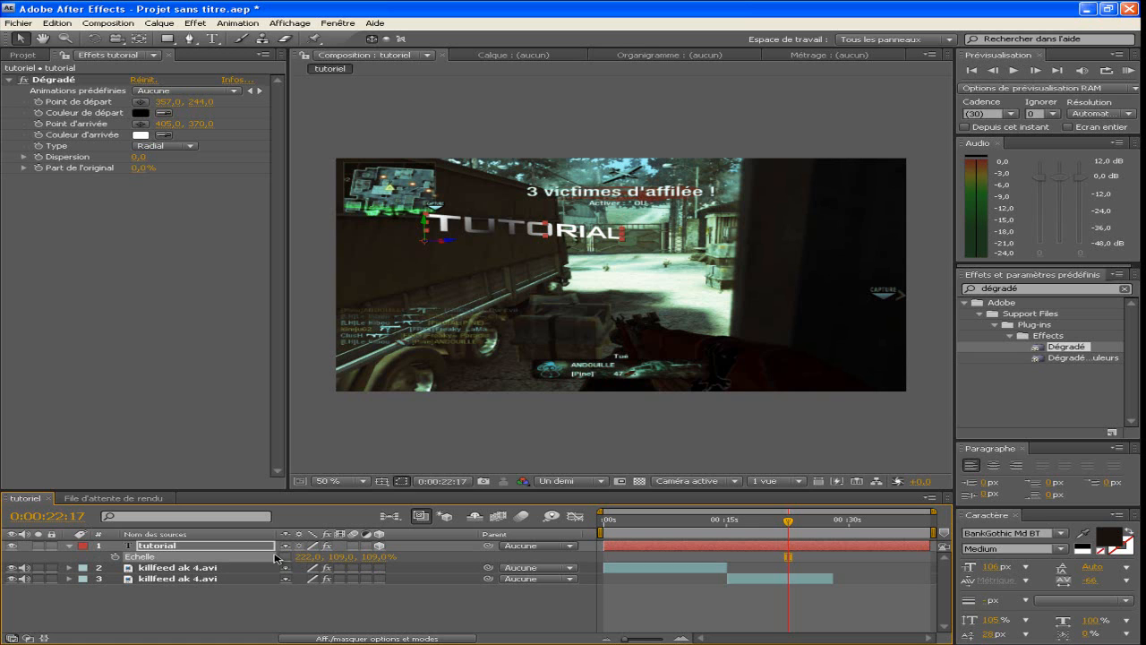
key(ctrl+z)
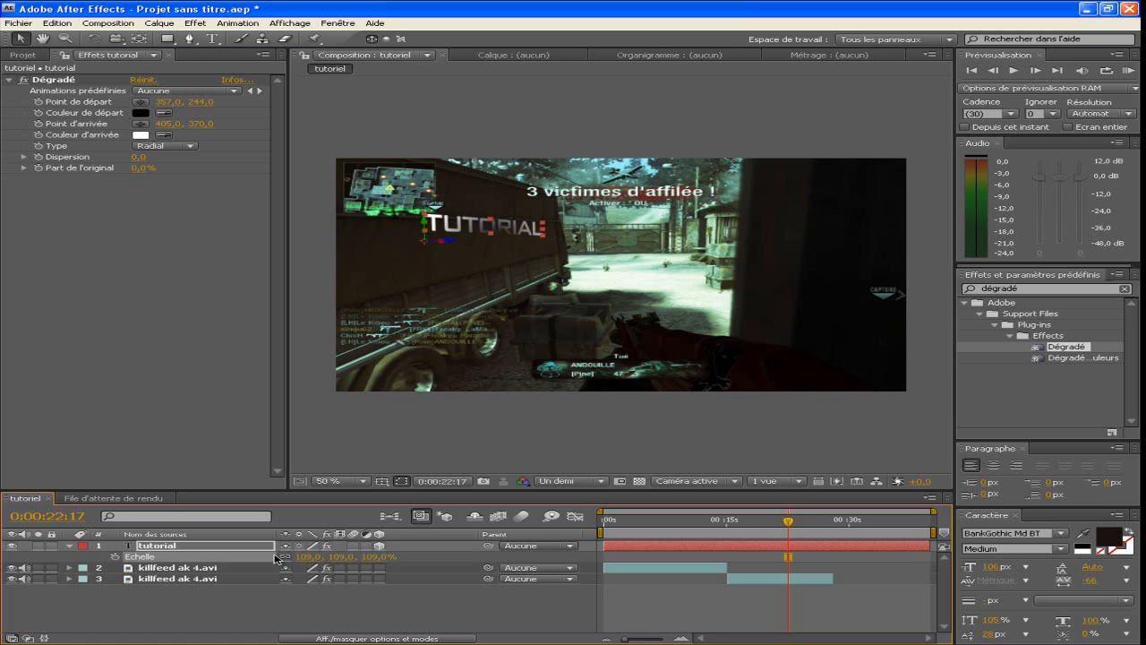
key(ctrl+z)
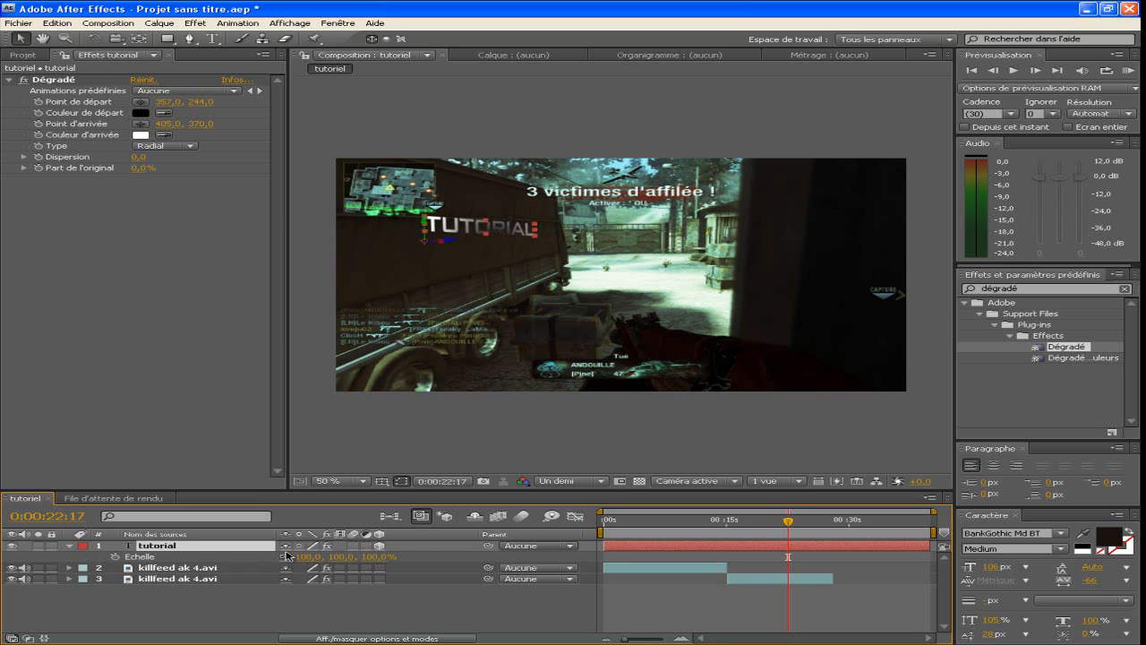
Add an 81 px text layer below the tutorial text with three lines: the player's nickname after "NOM:", "AGE: 20ANS" and "JEU: BLBLACK OPS".
click(214, 38)
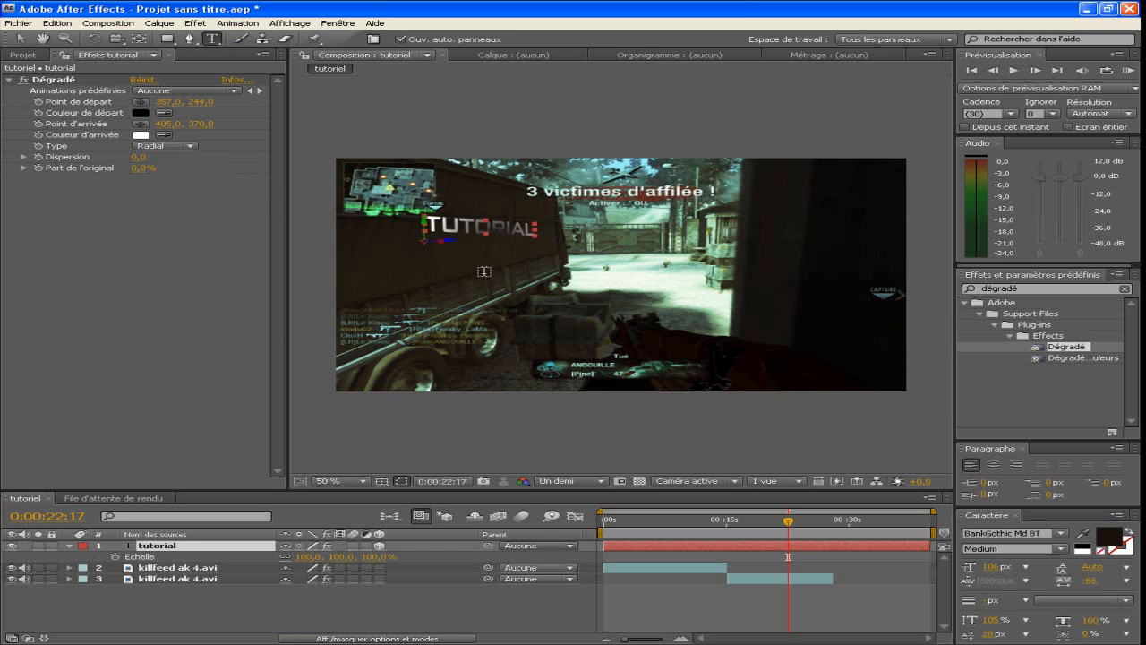
click(517, 273)
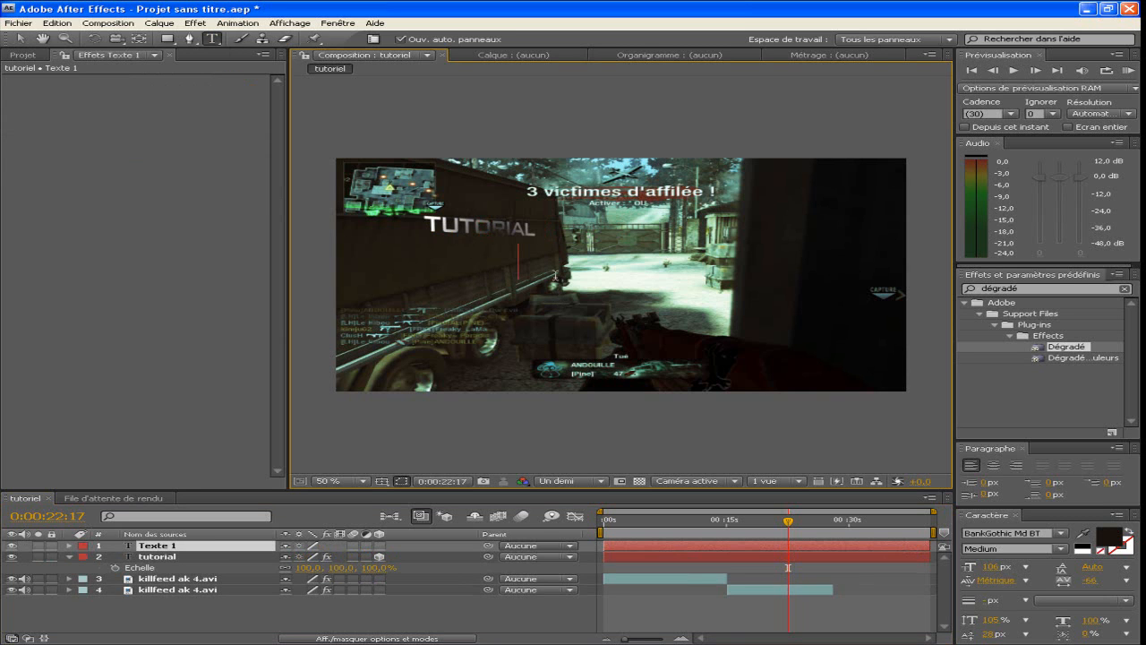
click(990, 567)
text(81)
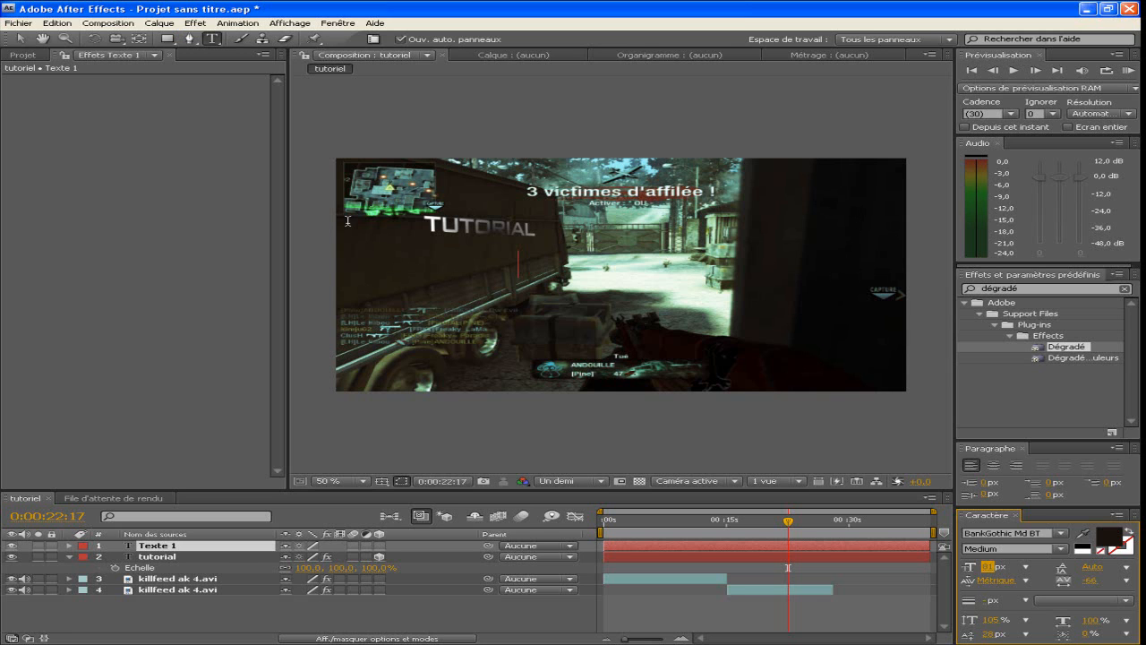
text(NOM)
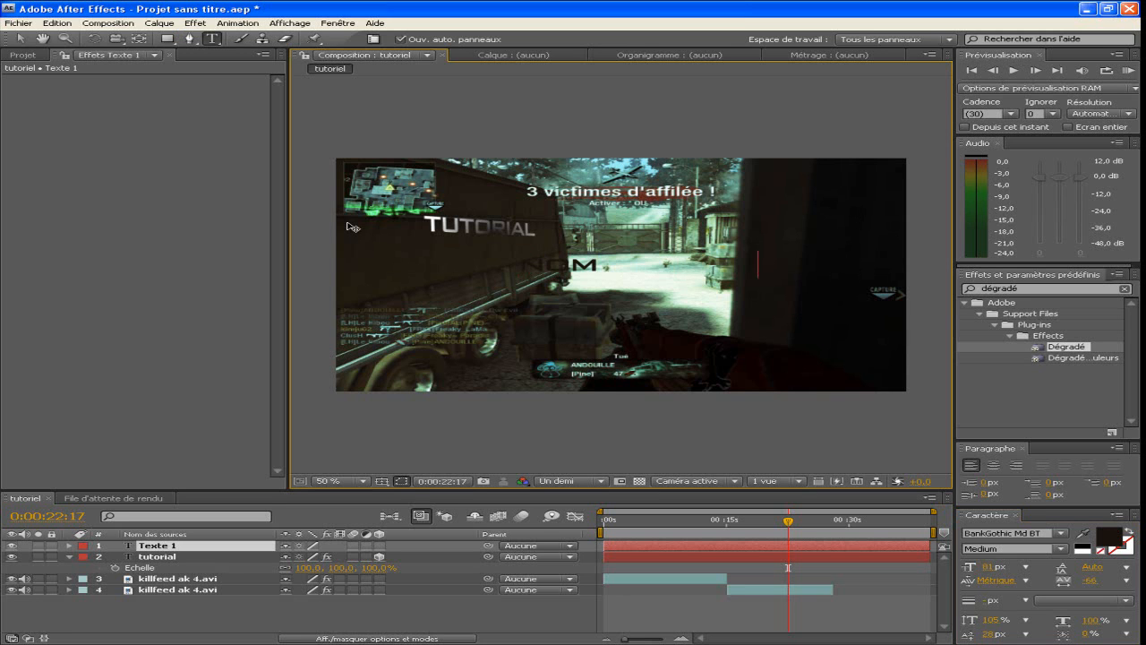
text(: LE HIB)
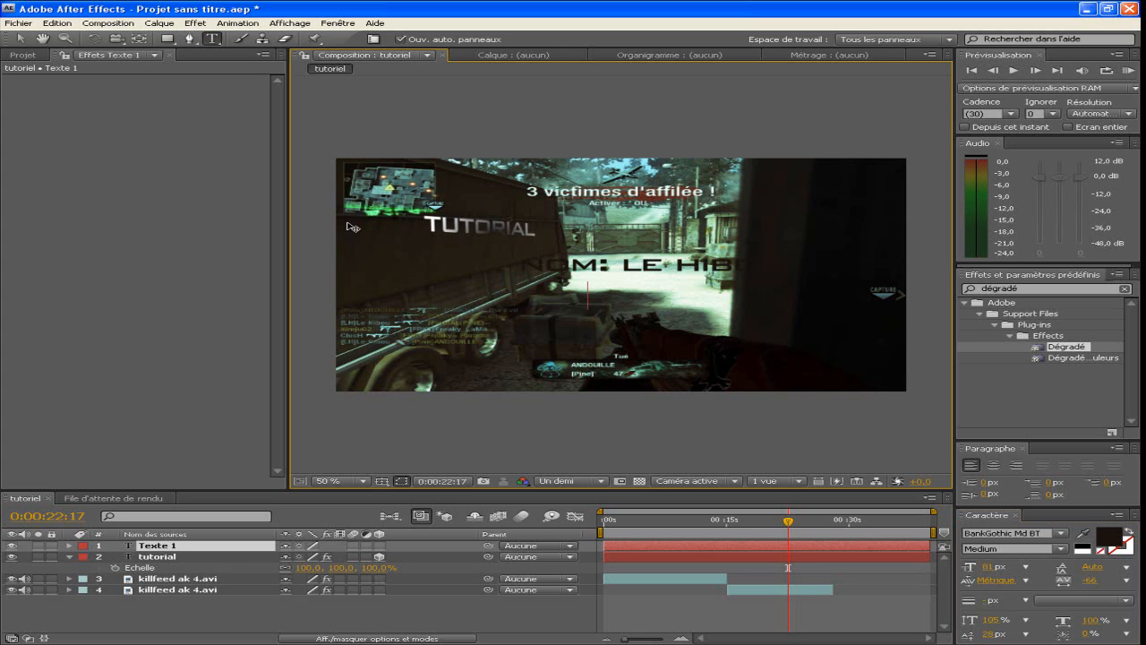
text( GE: 20ANS)
key(Return)
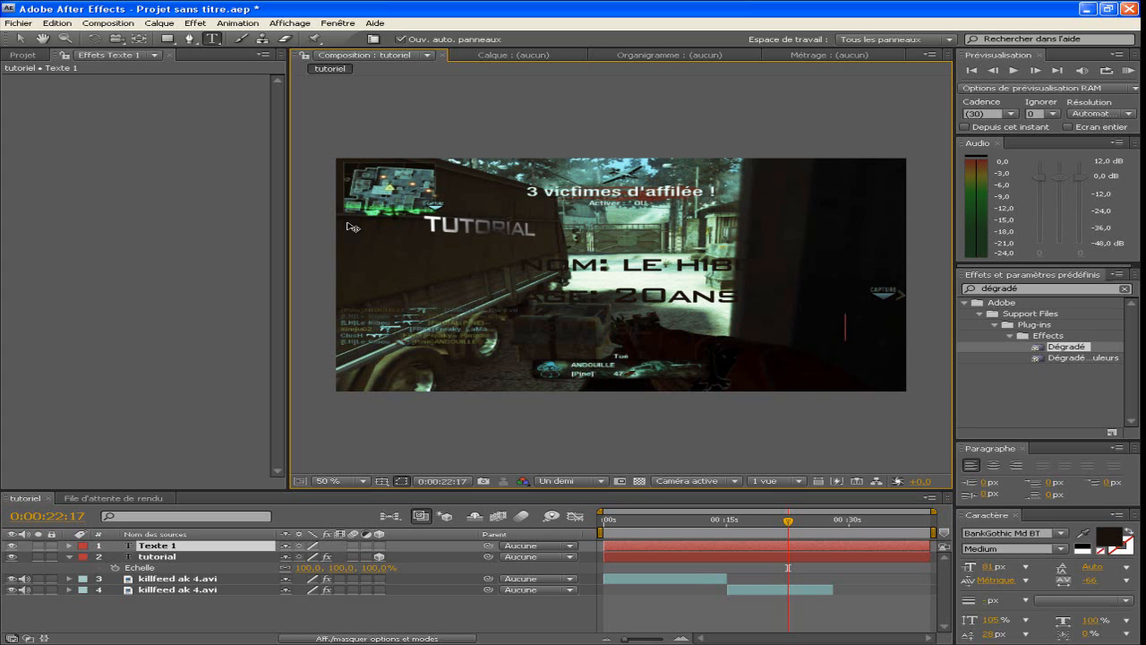
Set the fill colour of the new three-line text to white (FFFFFF).
click(20, 38)
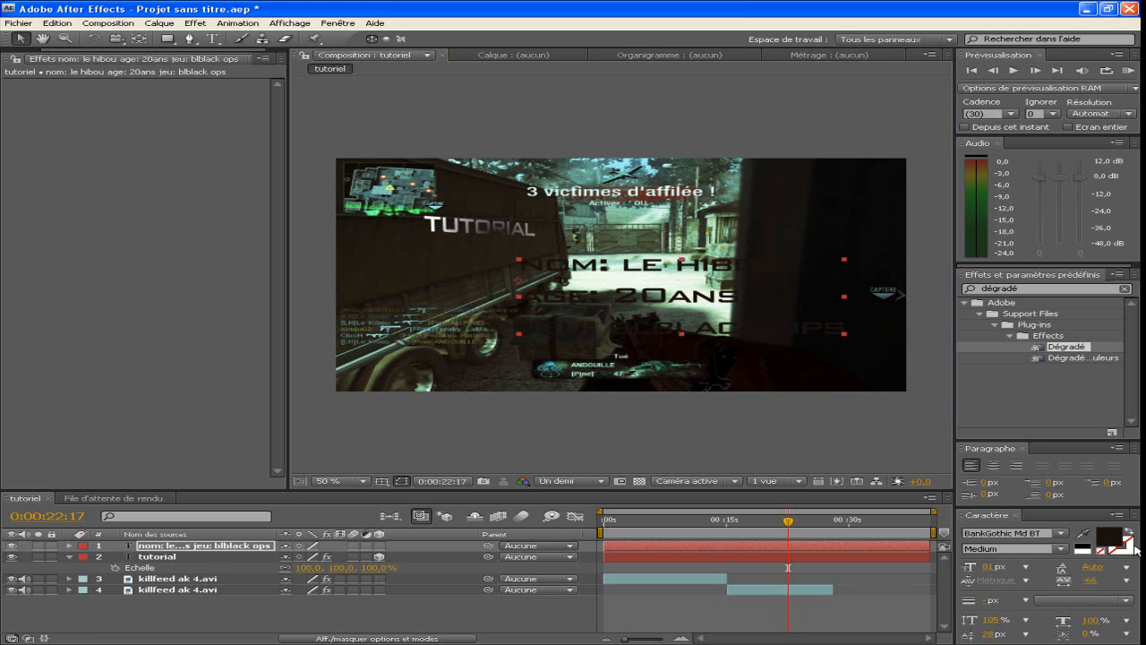
click(1110, 537)
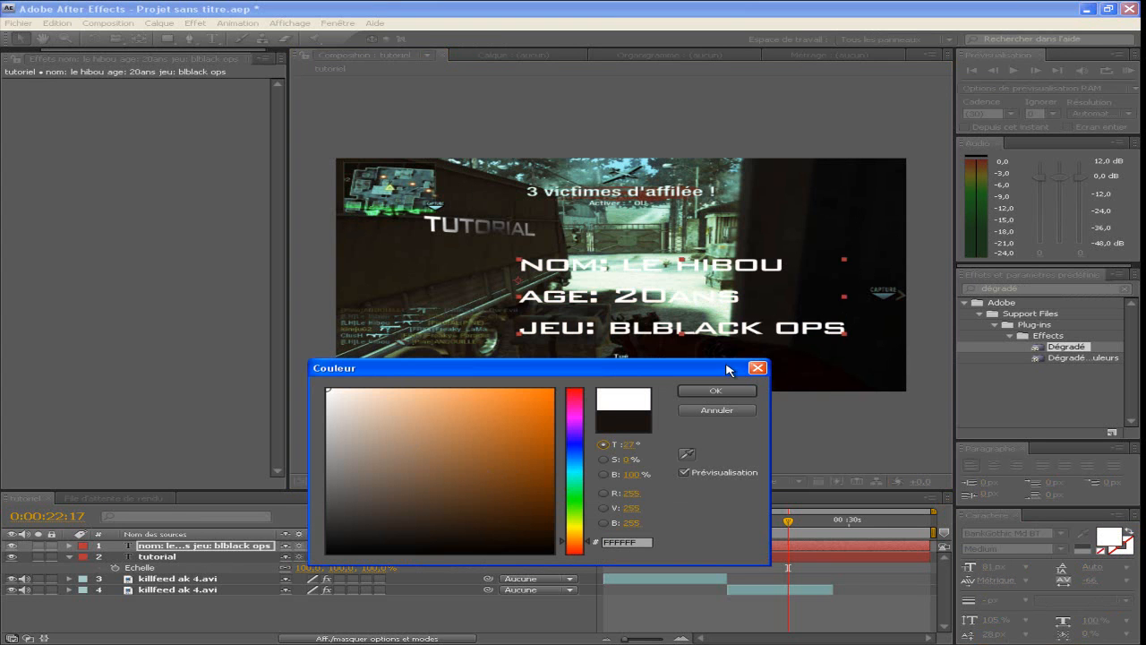
click(722, 390)
Correct the last text line to "JEU: BLACK OPS" and move the text block up and right, away from the truck.
click(214, 39)
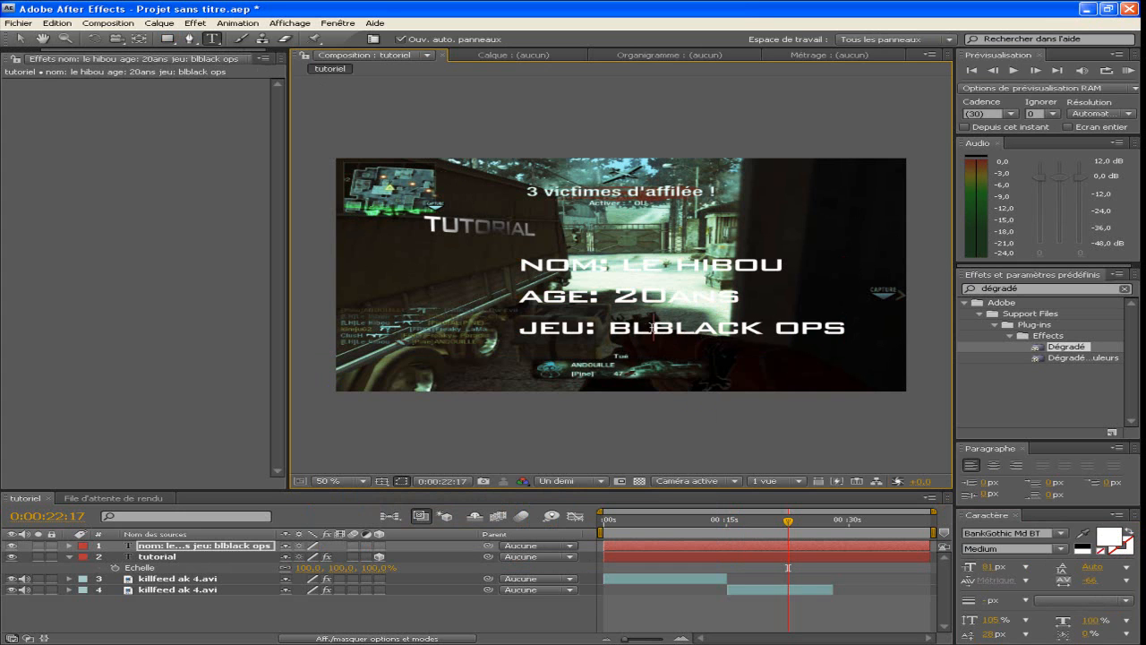
click(653, 328)
key(BackSpace)
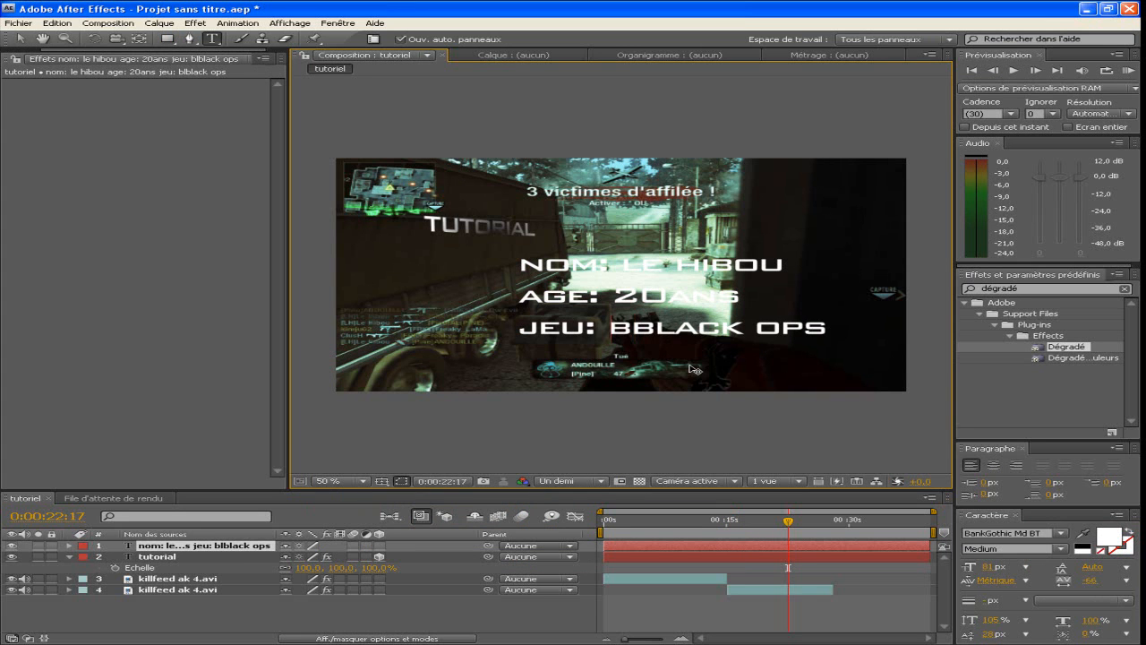
key(BackSpace)
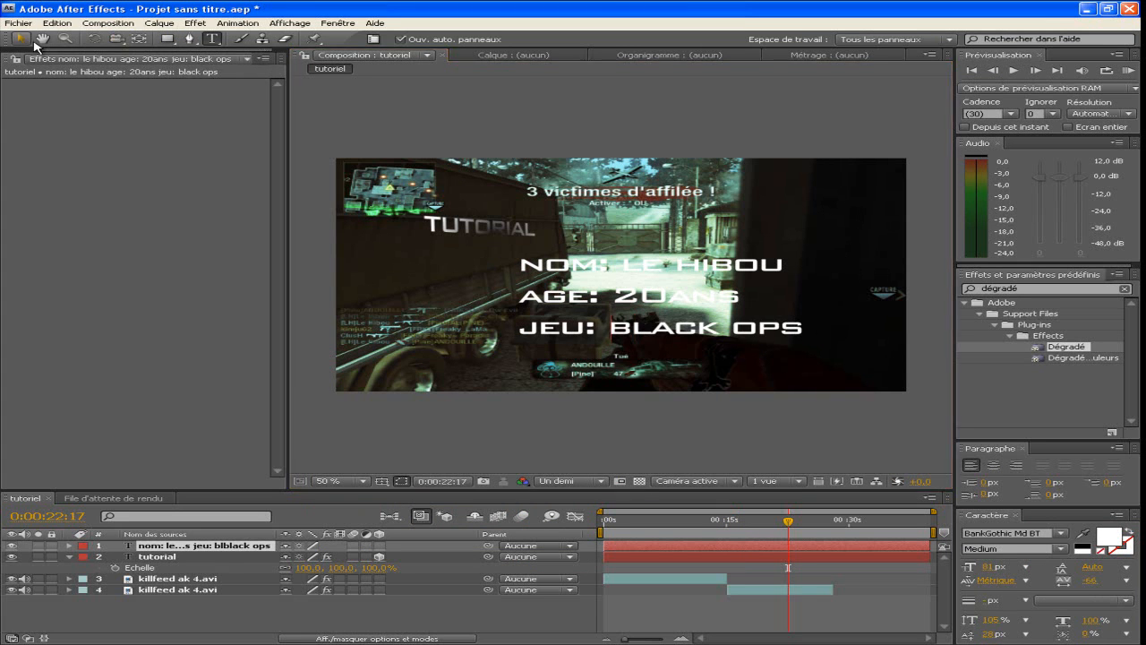
click(20, 39)
drag(724, 258, 786, 211)
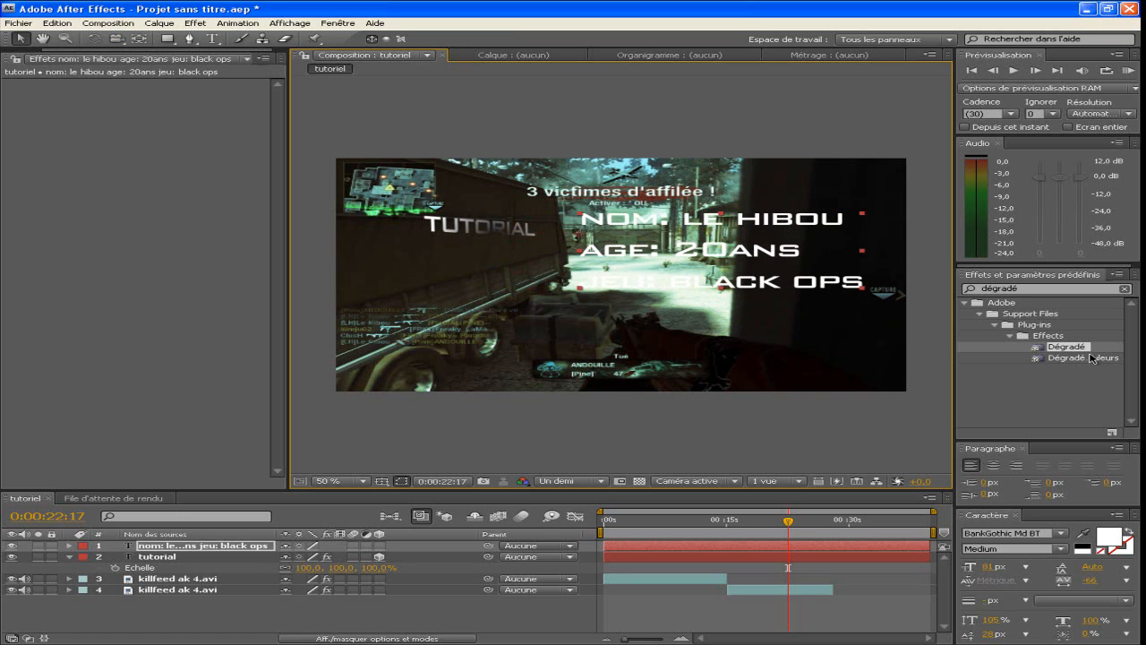
Find the "Machine" text animation preset and apply it to the three-line player info text layer.
click(1043, 289)
text(machine)
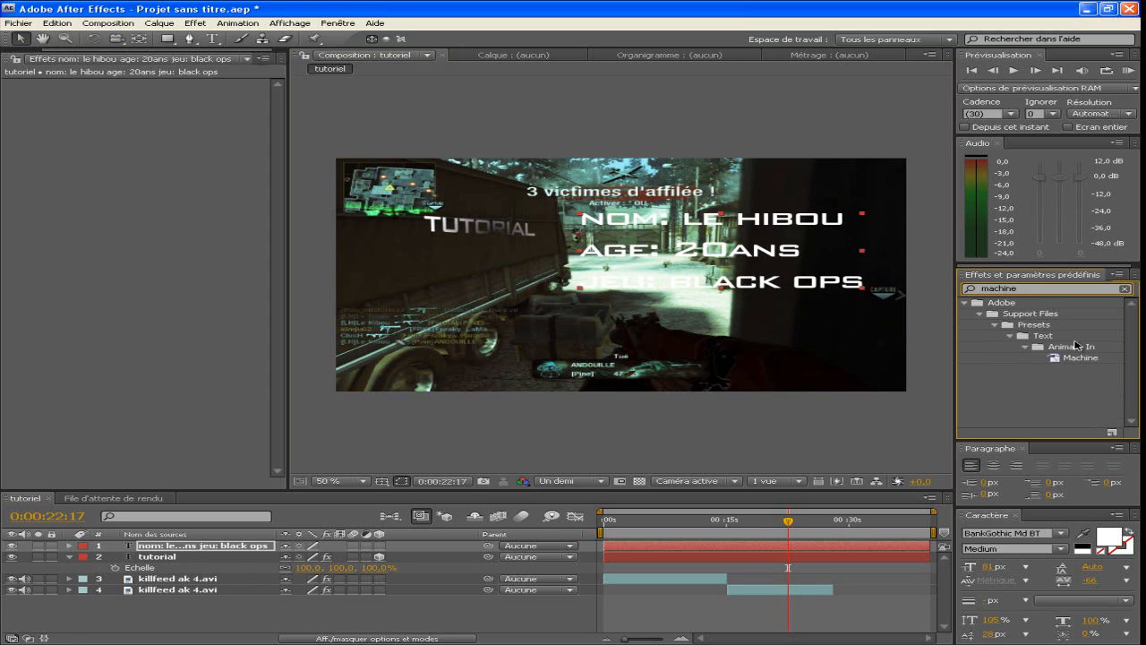
click(1079, 358)
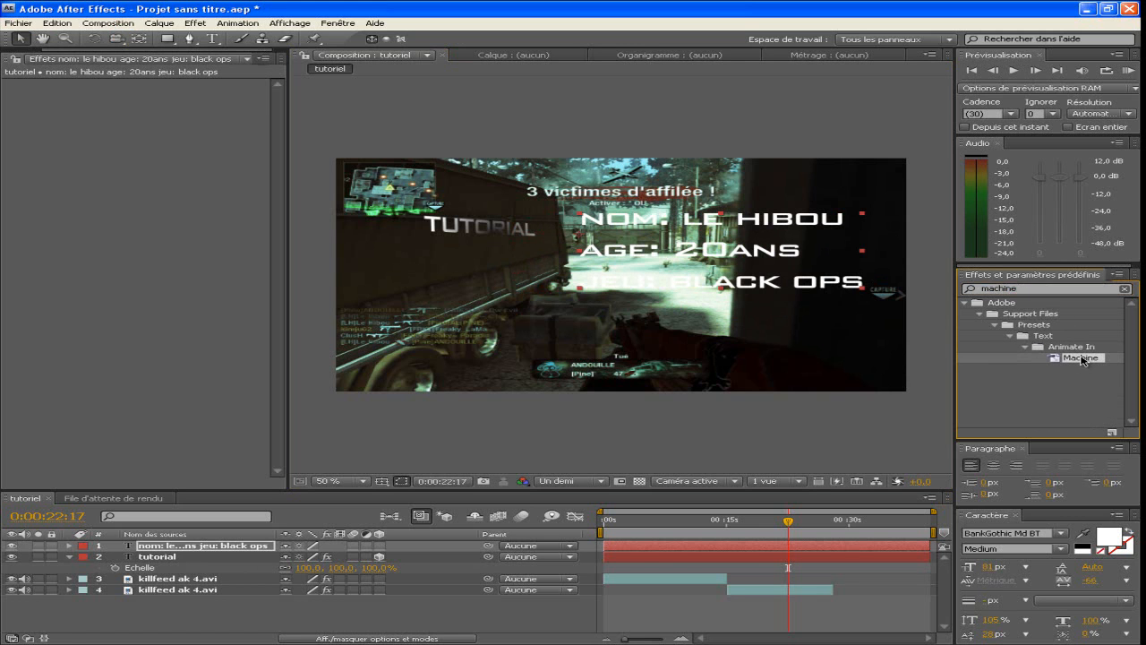
drag(1081, 359, 799, 416)
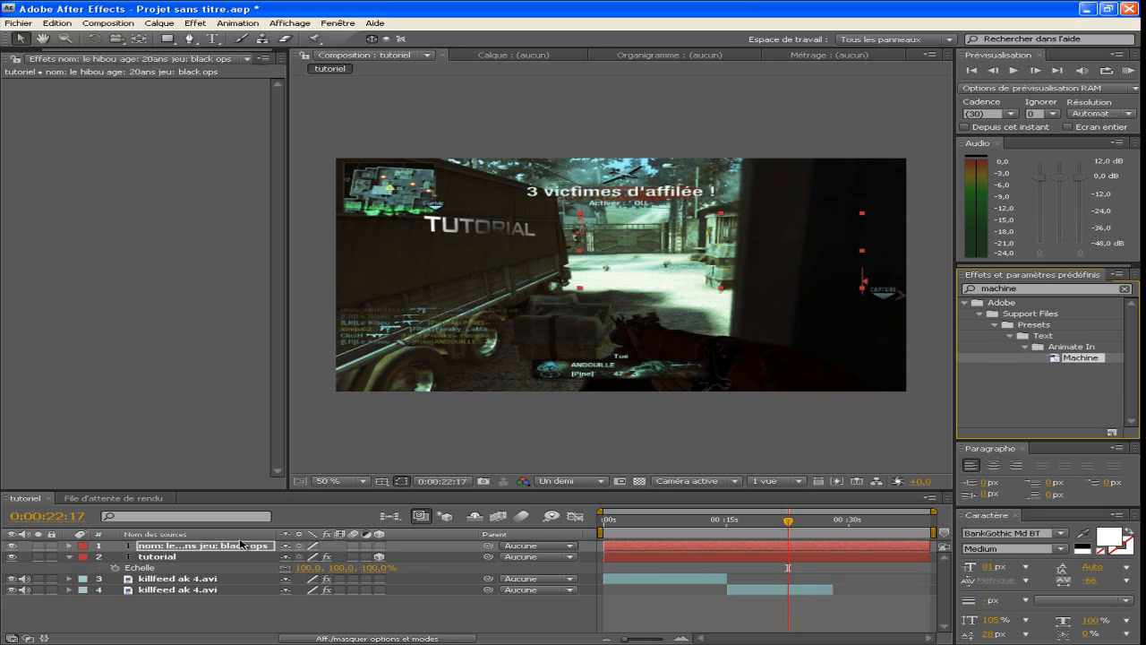
Reveal the text animator's range selector and move both Début keyframes earlier, starting near the cut between the two clips at about 15 s.
click(70, 545)
click(85, 555)
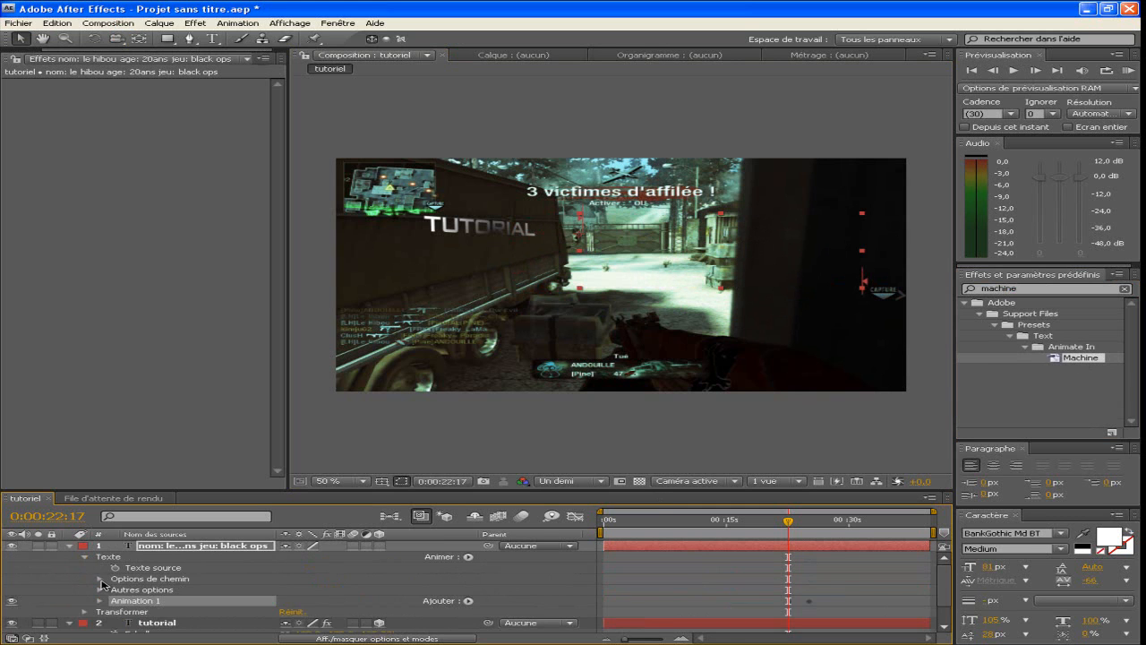
click(100, 601)
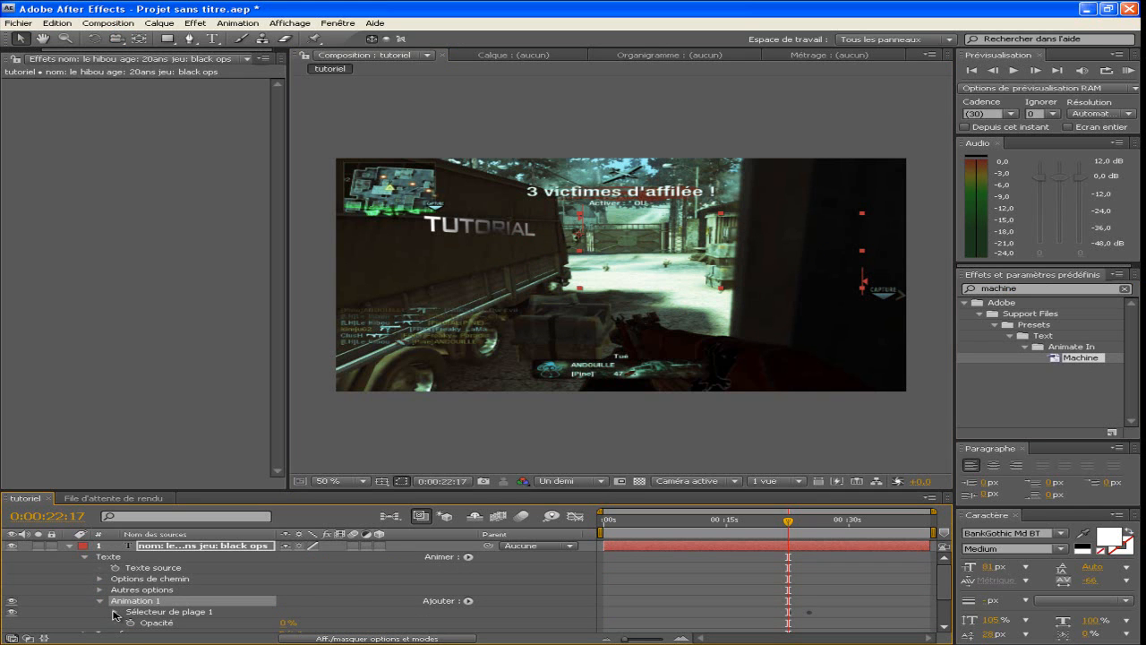
click(115, 614)
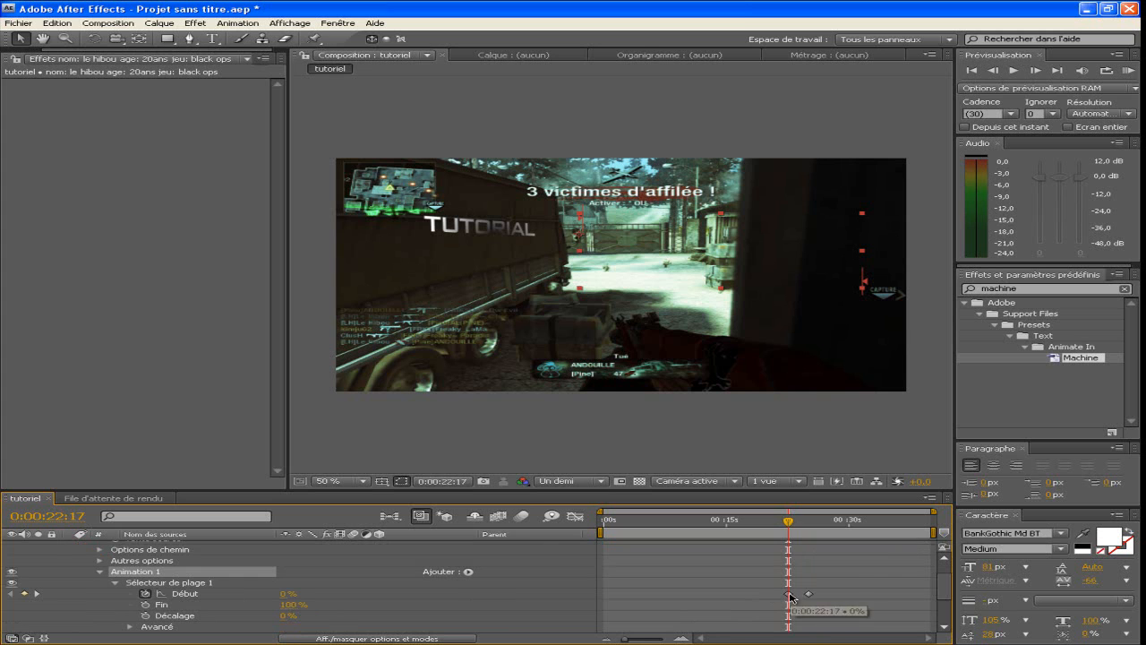
drag(784, 528, 809, 537)
drag(819, 586, 743, 593)
click(754, 597)
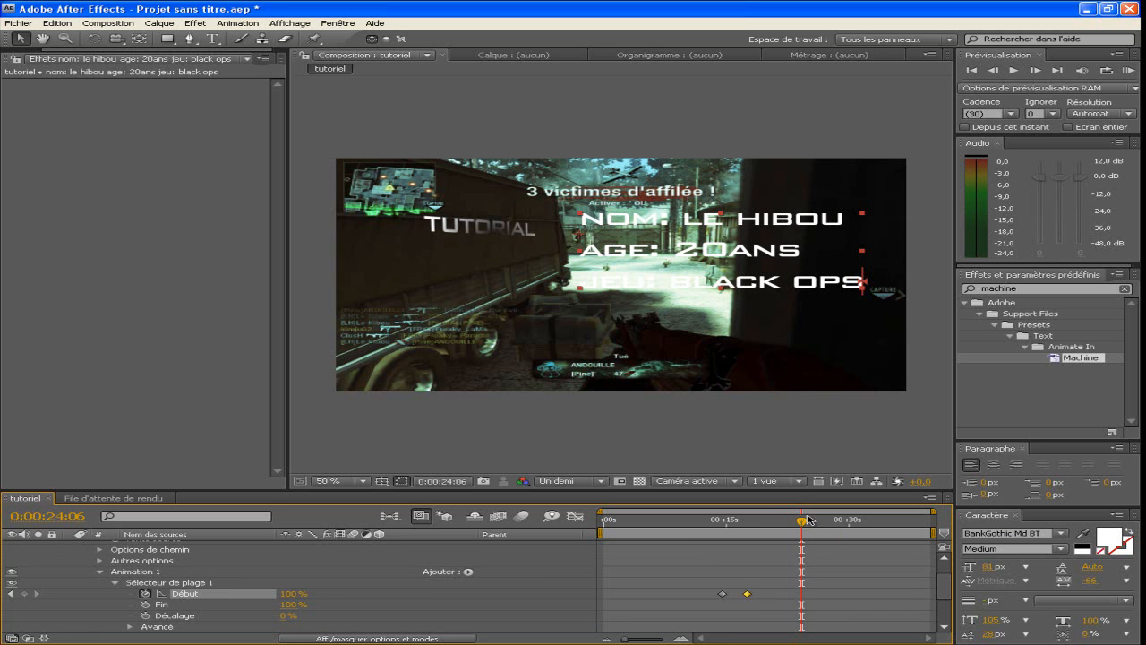
Start the work area just before the first Début keyframe at about 14 s and run a RAM preview of the text animation.
drag(802, 520, 726, 523)
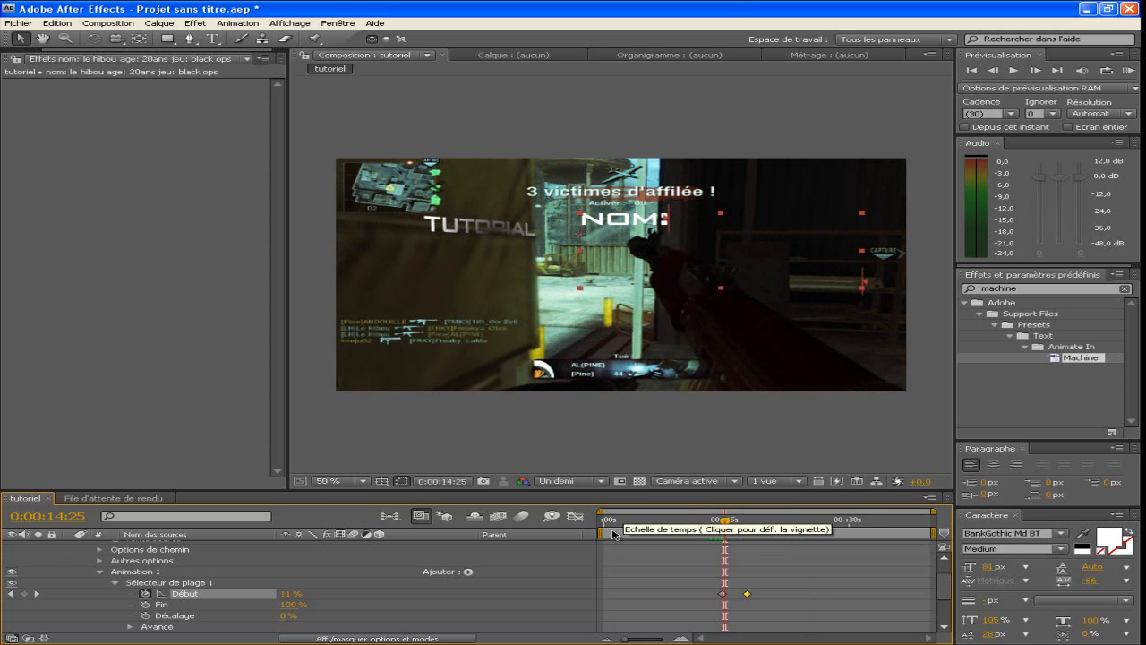
drag(601, 530, 718, 530)
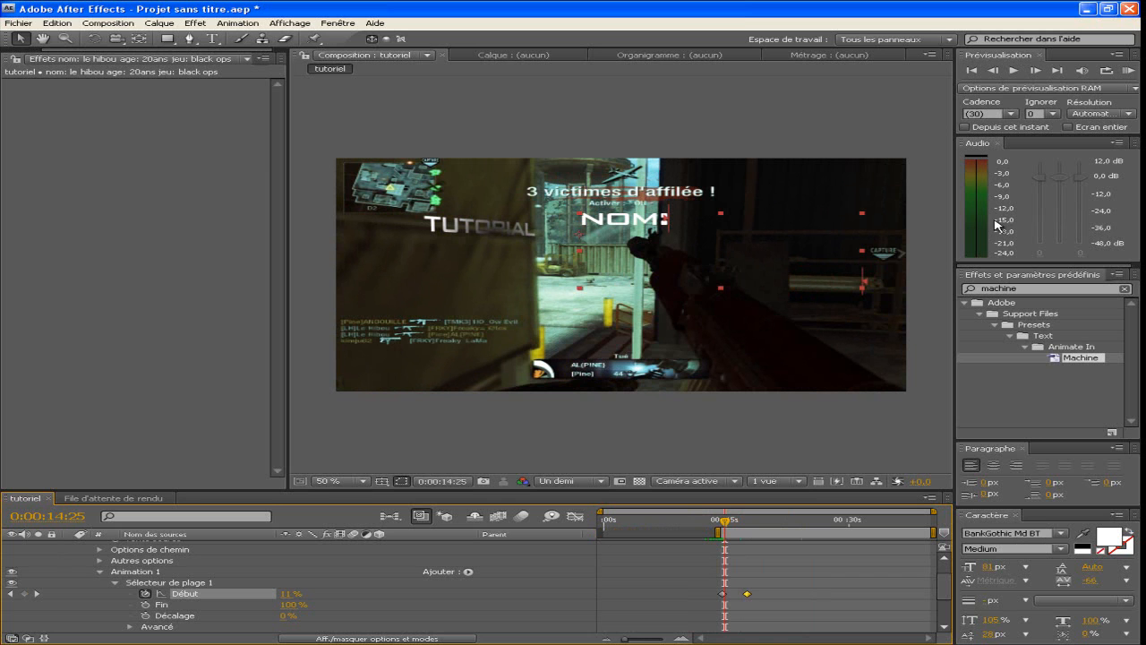
click(1128, 73)
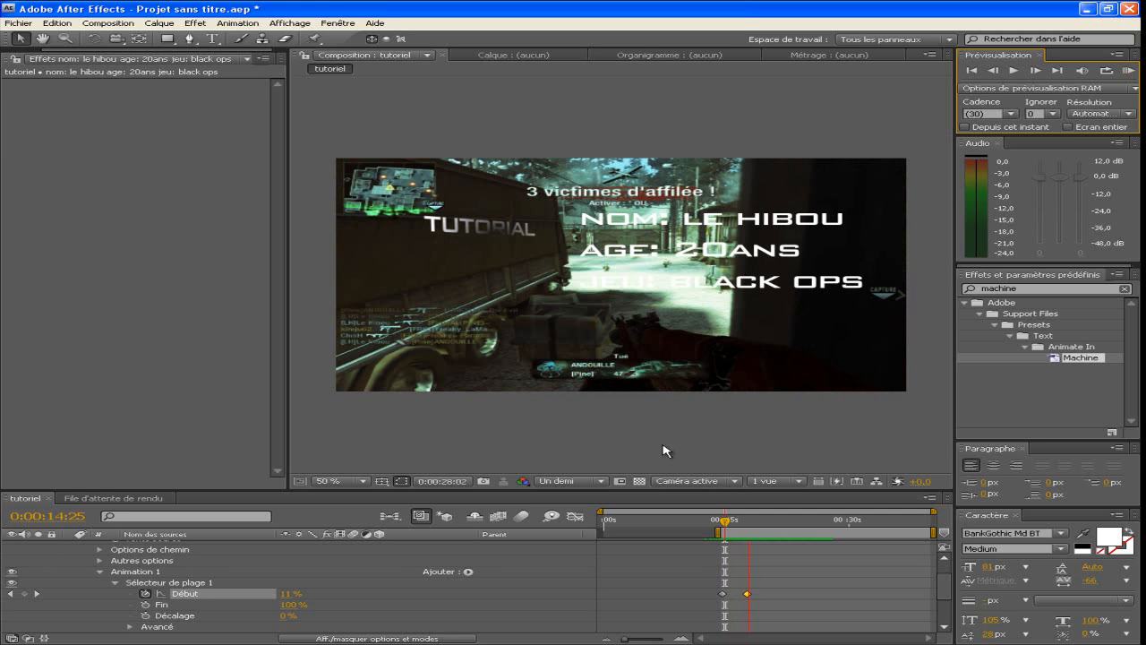
key(space)
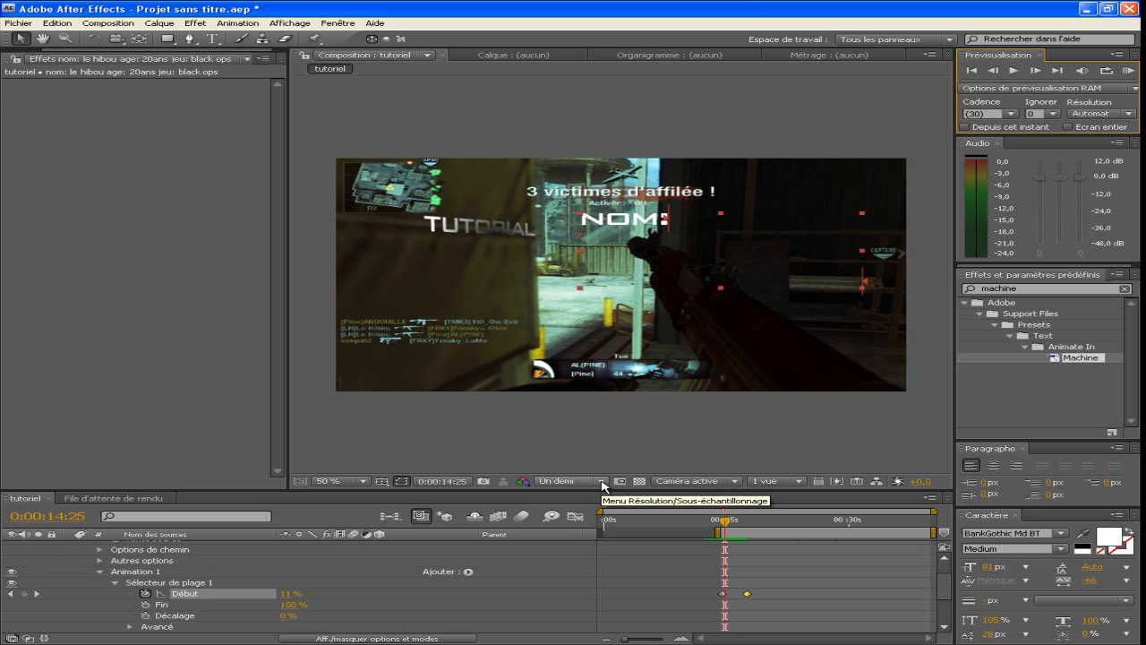
Run a RAM preview at full resolution (Intégrale), and return the composition view to half resolution (Un demi).
click(603, 484)
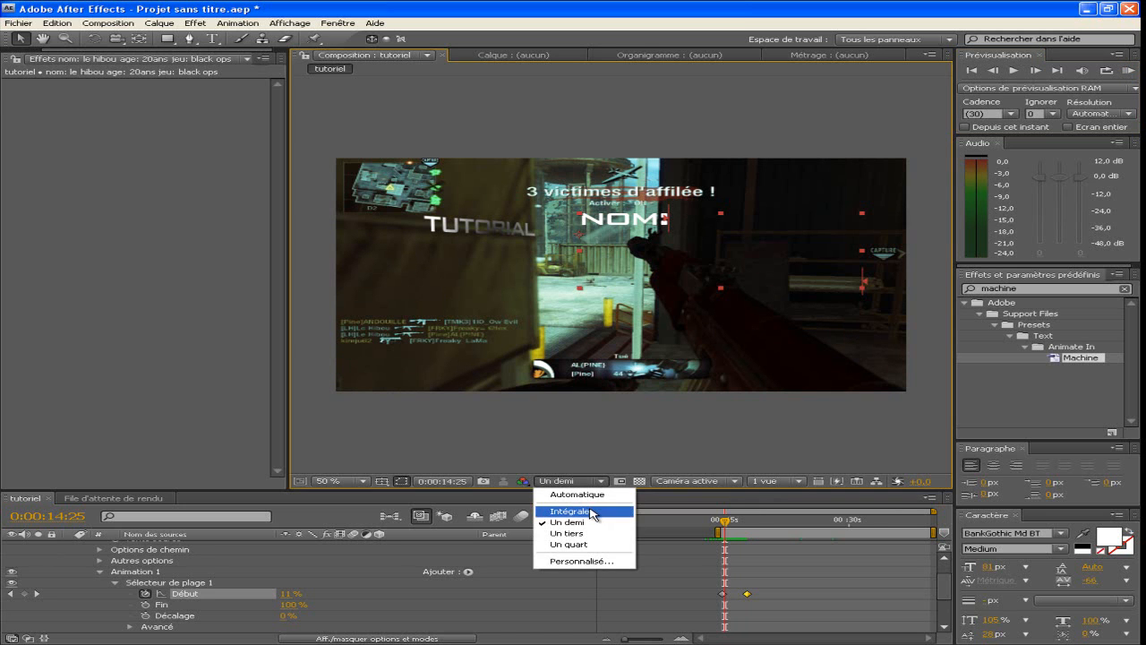
click(590, 511)
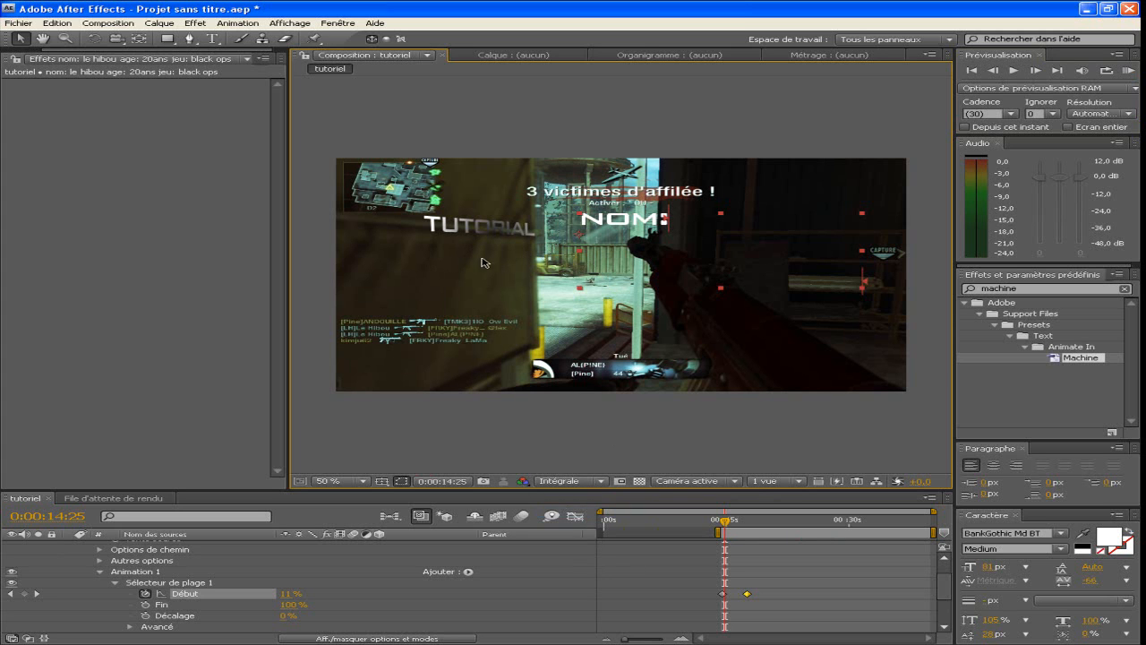
click(1128, 70)
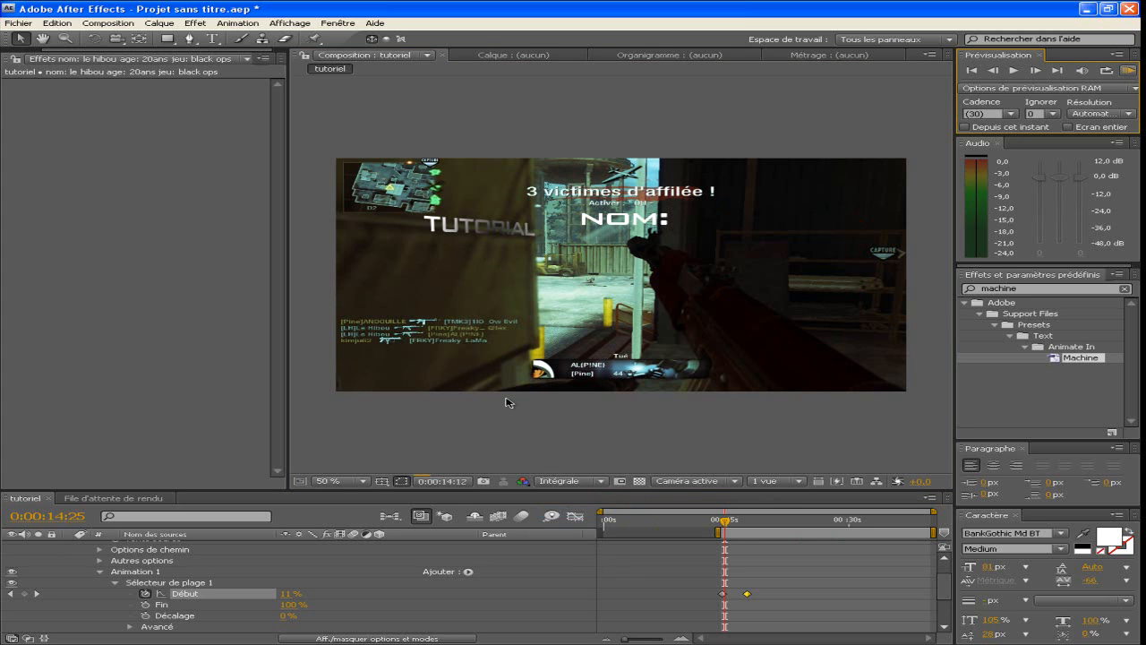
click(602, 481)
click(573, 520)
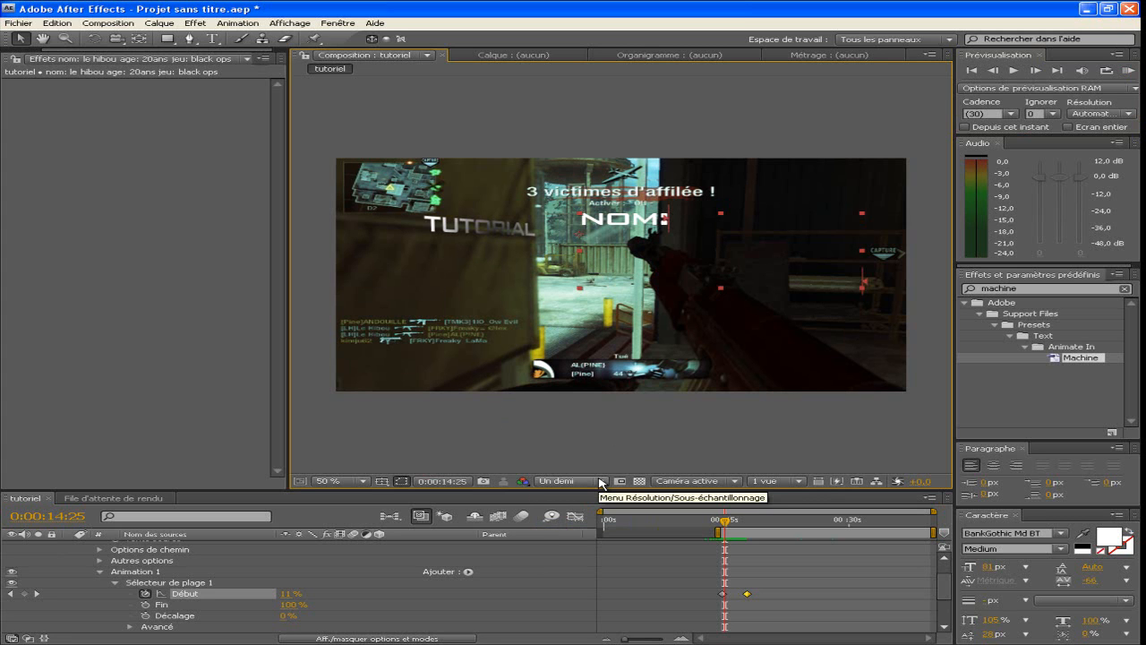
Compare the composition view at Intégrale and Un tiers resolution, ending on Un demi.
click(601, 482)
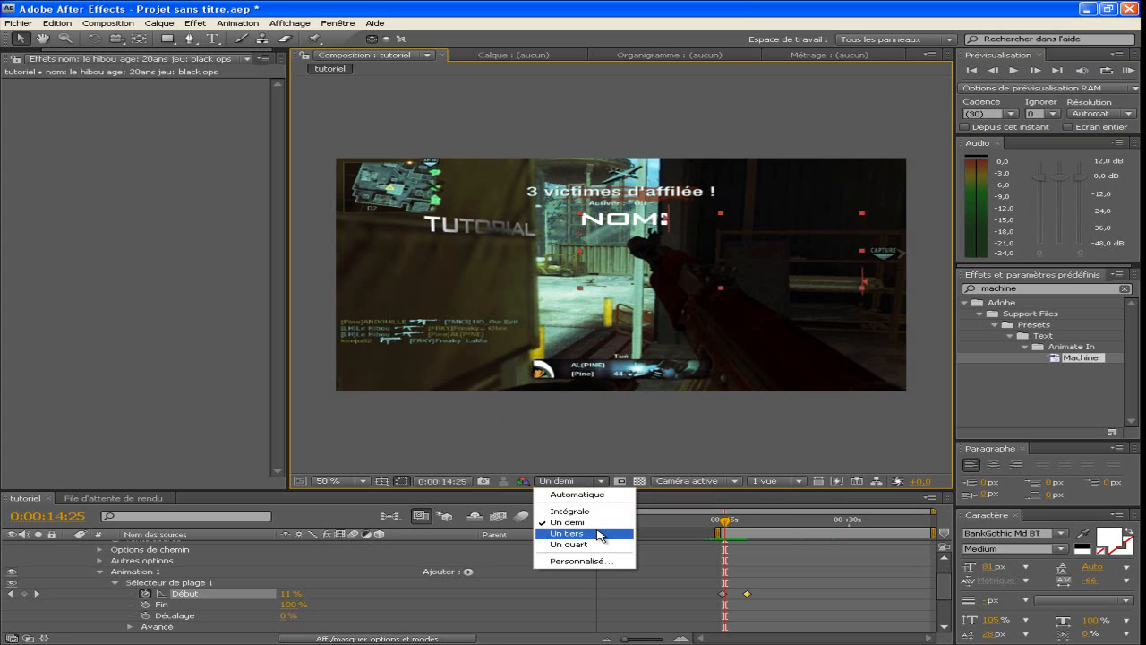
click(586, 453)
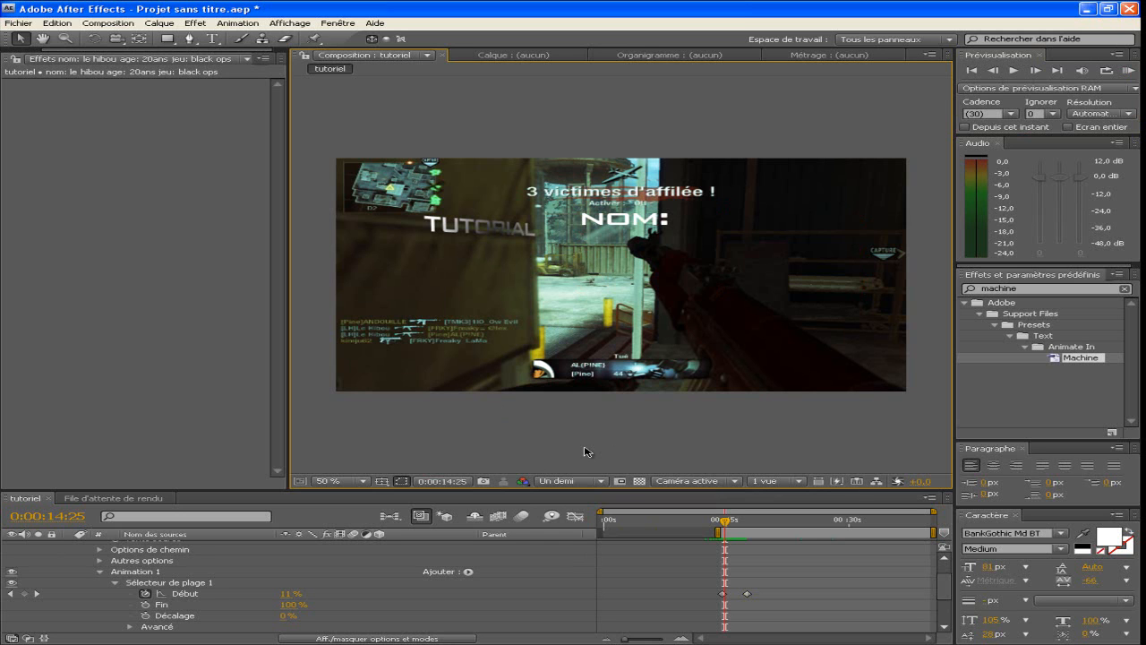
click(599, 482)
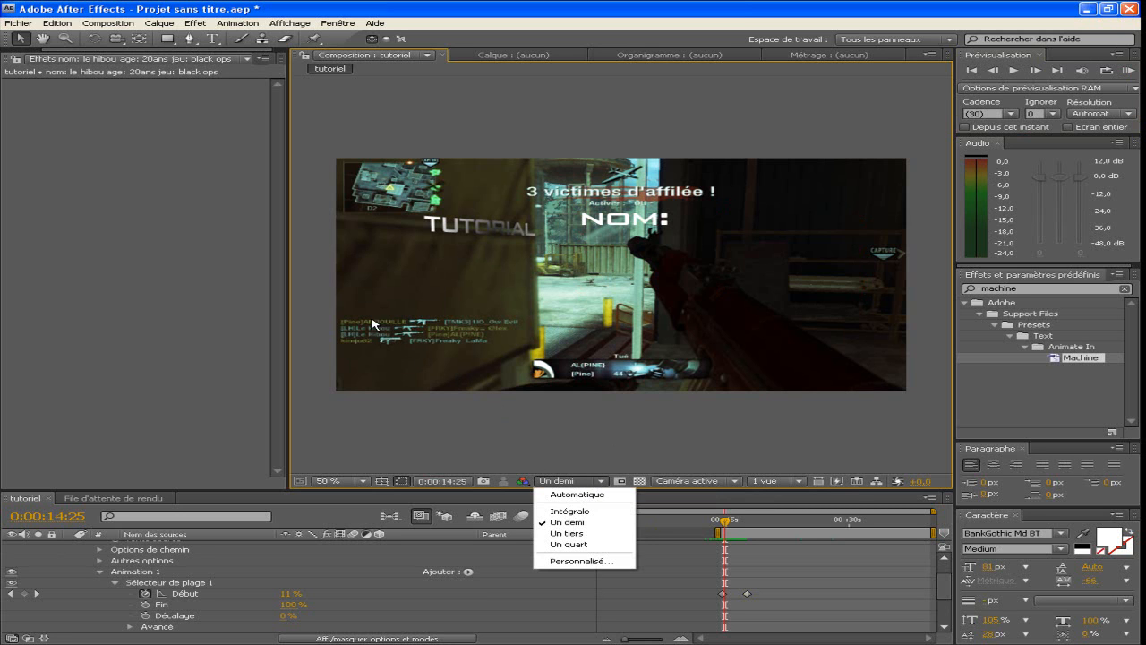
click(573, 512)
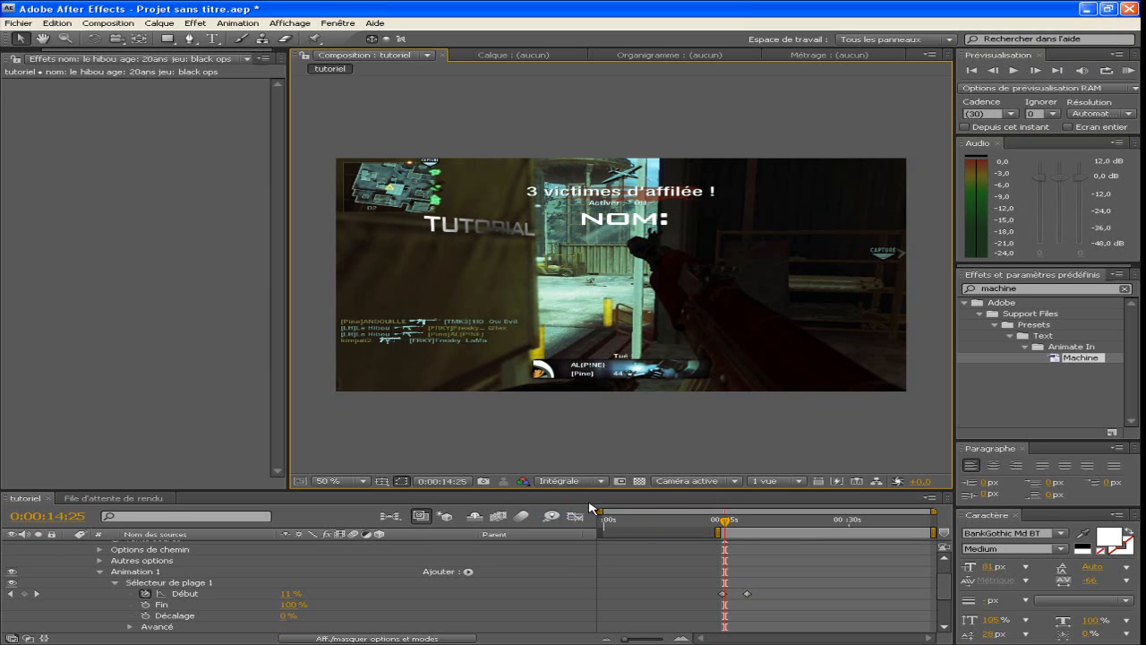
click(591, 481)
click(571, 537)
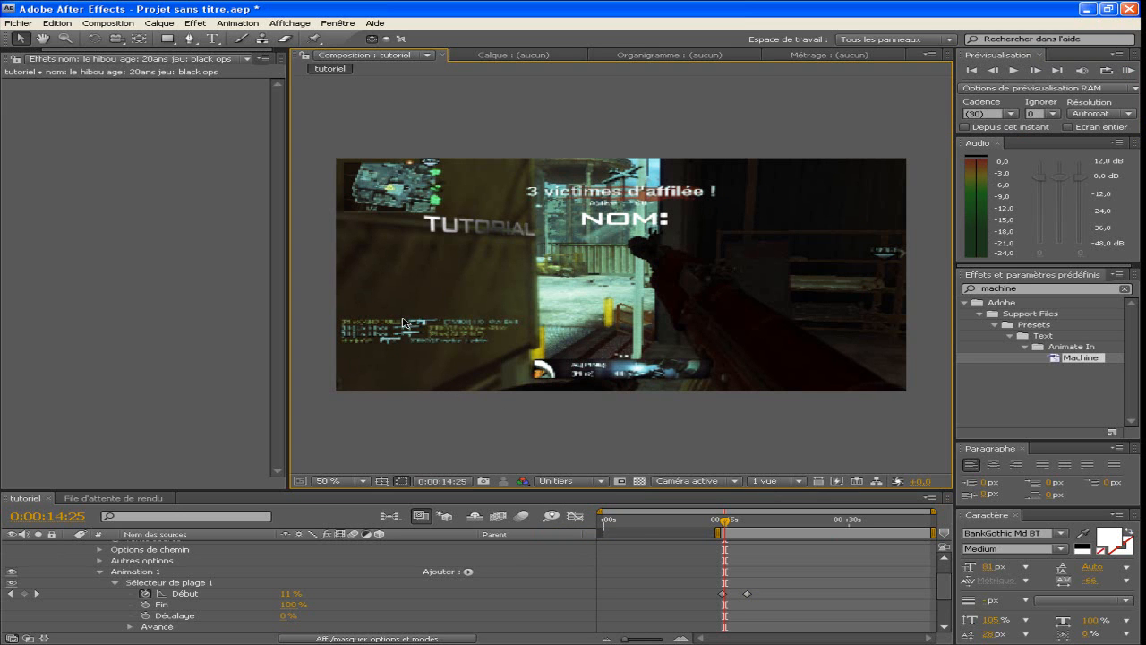
click(602, 481)
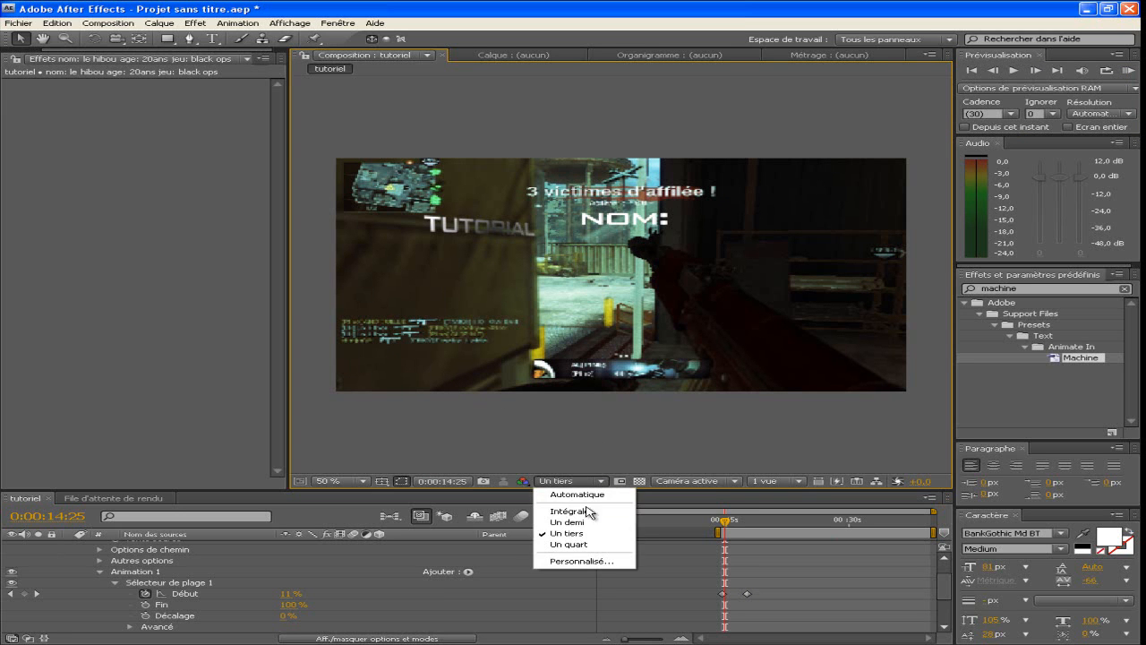
click(587, 522)
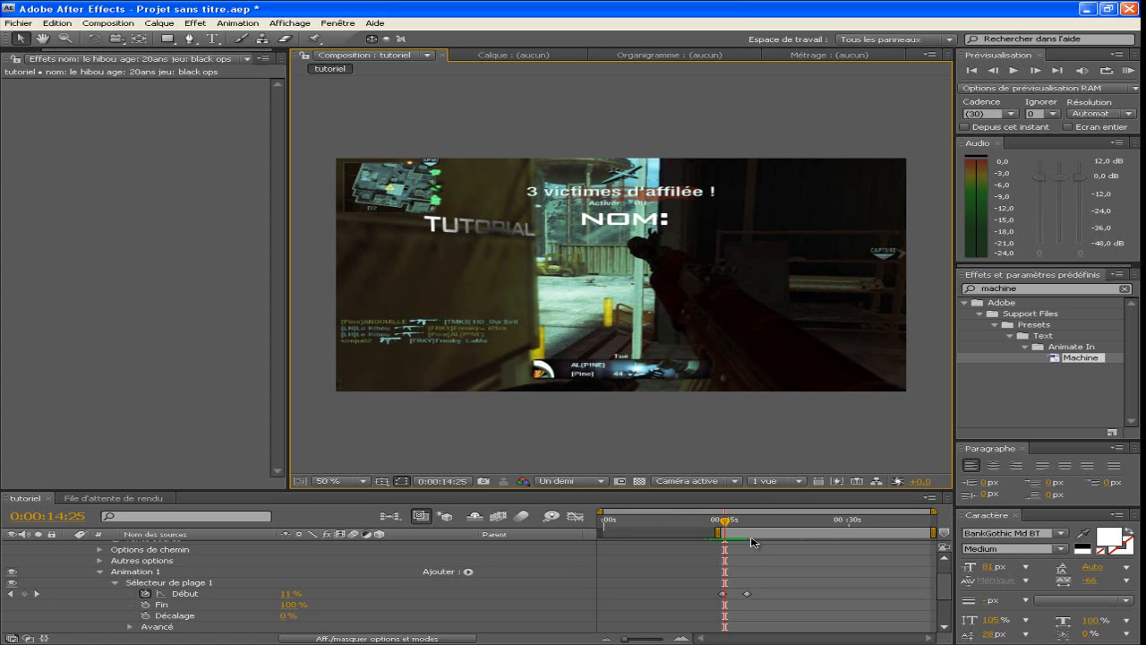
Extend the work area back to the beginning of the composition and collapse the three-line text layer's properties.
drag(718, 534, 601, 534)
scroll(532, 585, up, 1)
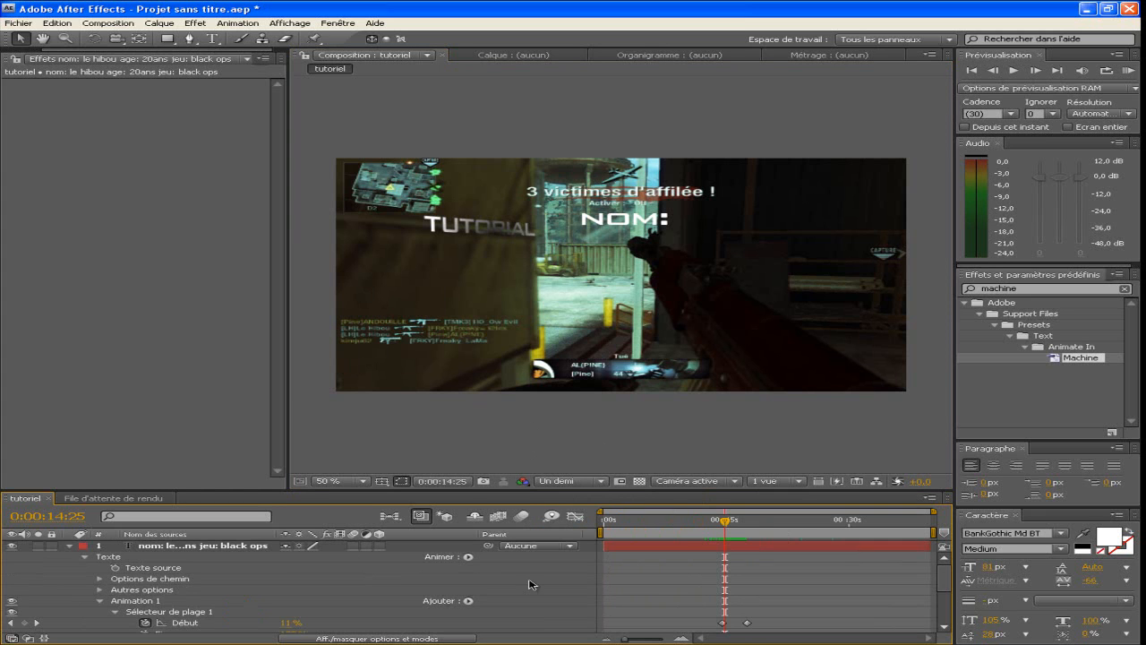
click(69, 545)
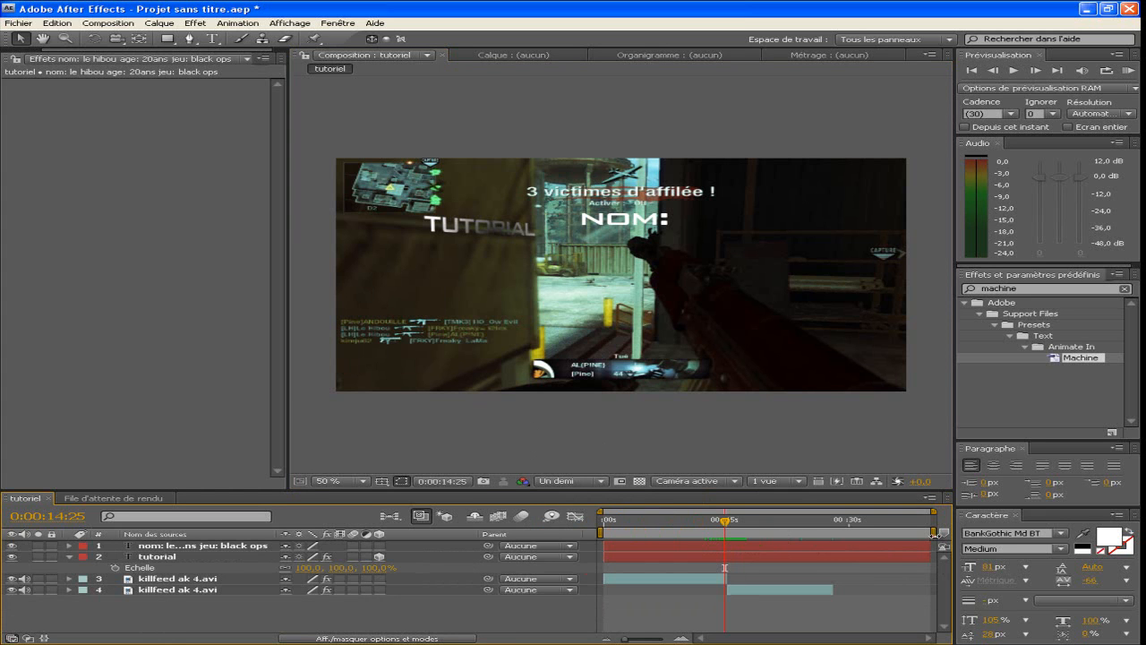
Rename the second killfeed ak 4.avi layer, the one after the cut, as "freeze".
click(195, 578)
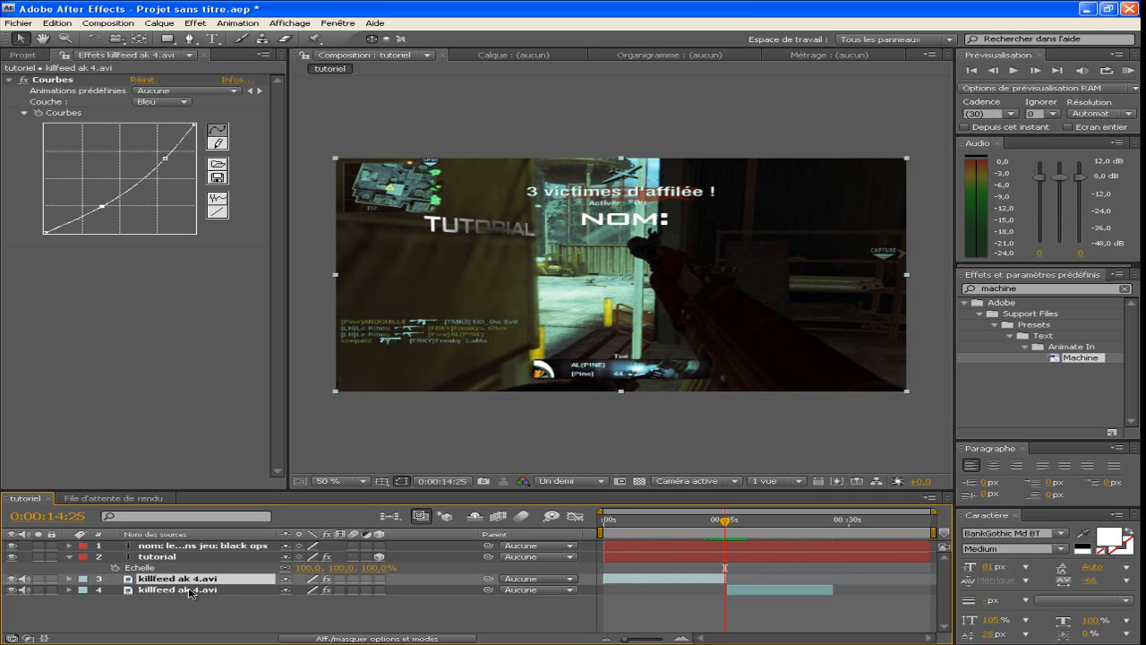
click(190, 590)
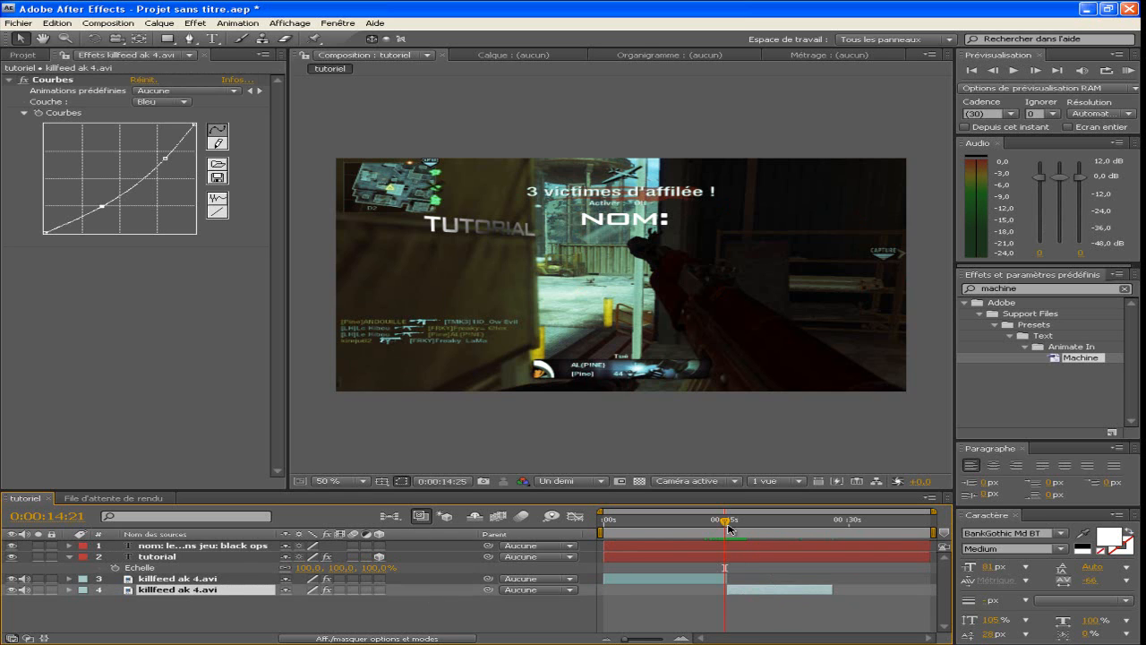
drag(723, 526, 737, 522)
key(Return)
text(f)
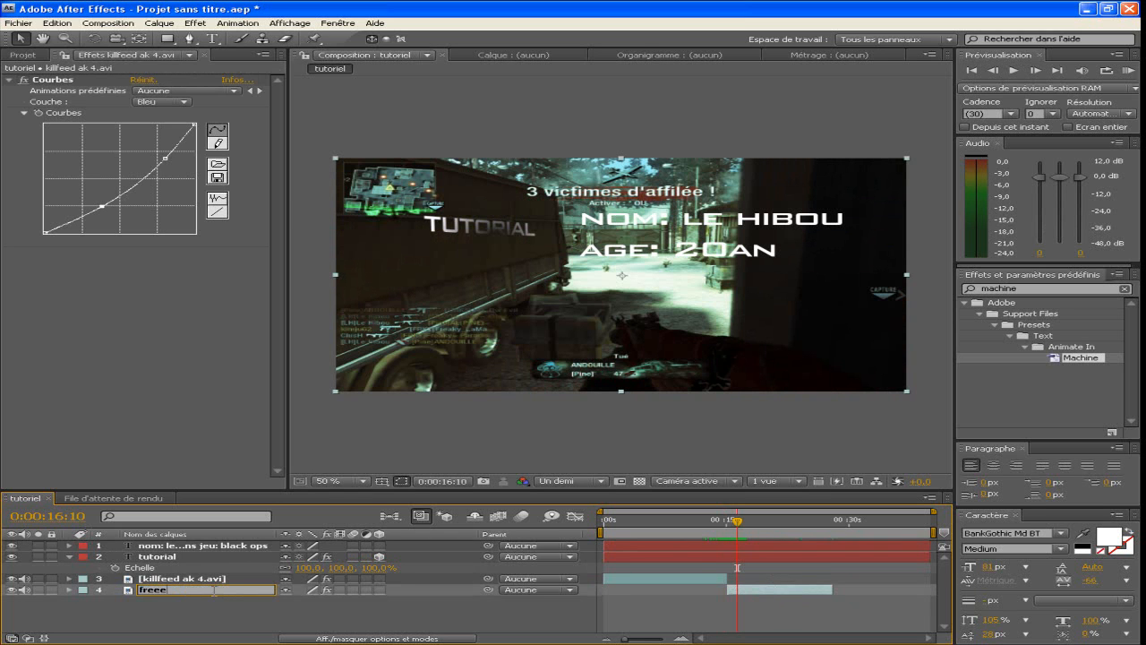
text(reeze)
key(Return)
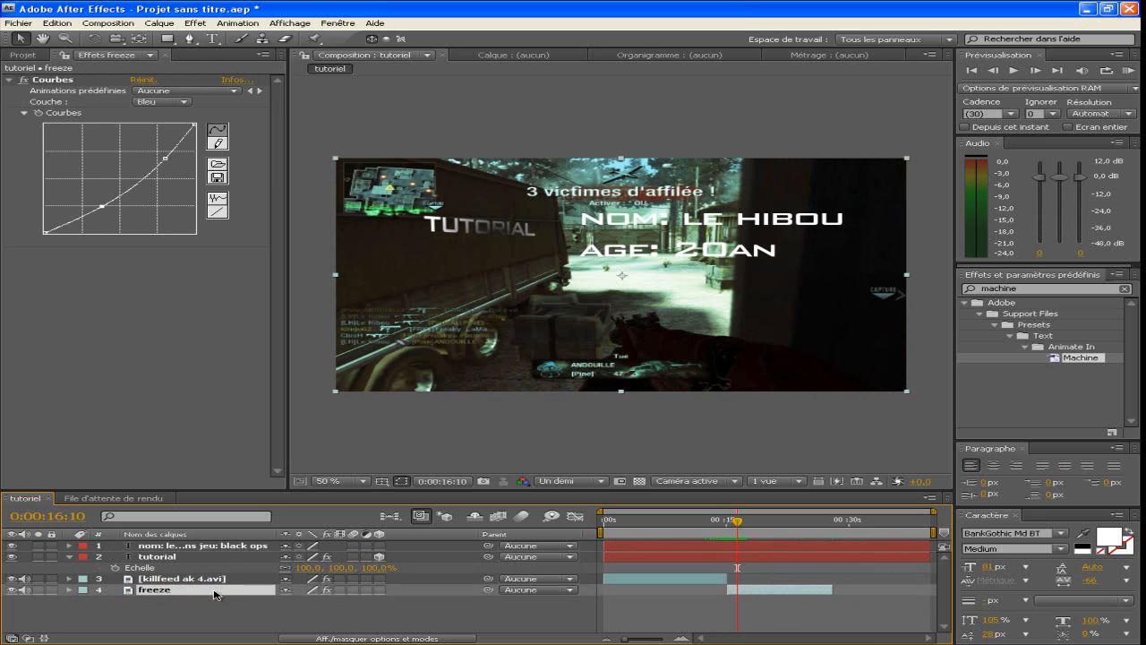
Scrub through the freeze layer and place the current time at its start, 0:00:14:28.
drag(740, 520, 768, 520)
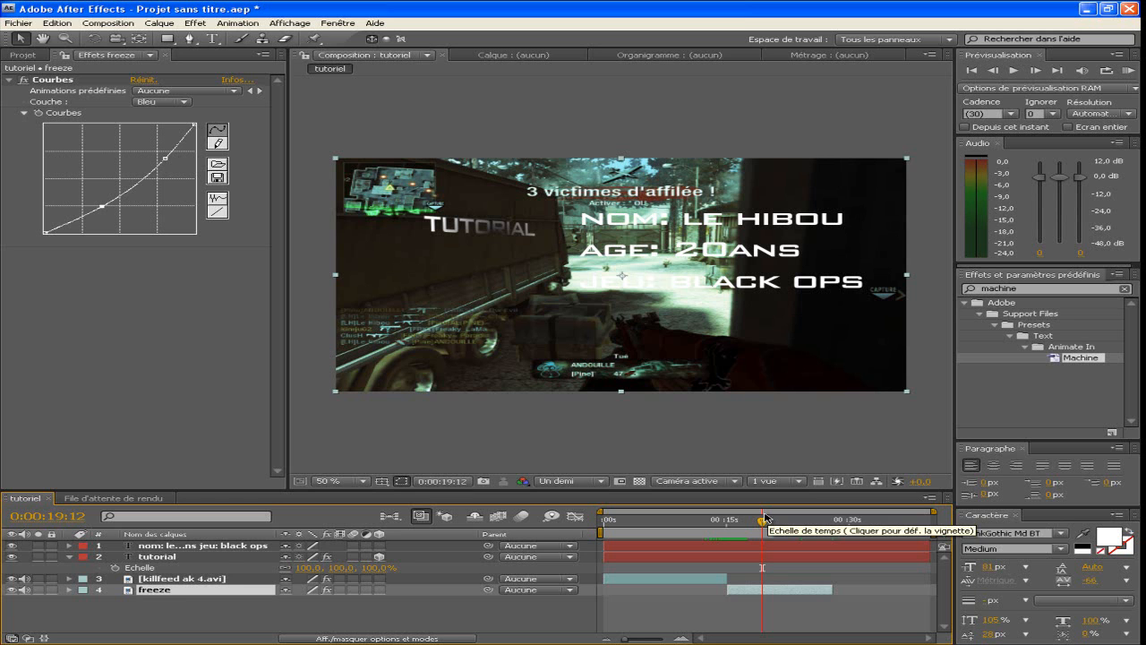
drag(763, 520, 725, 522)
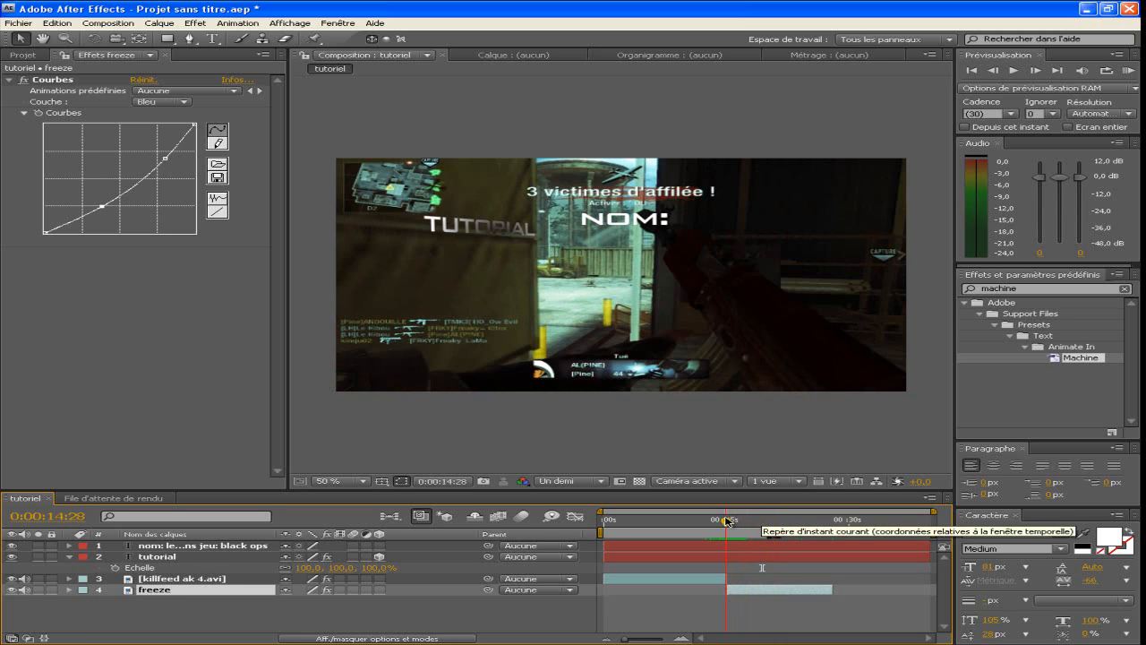
click(190, 24)
mouse_move(171, 22)
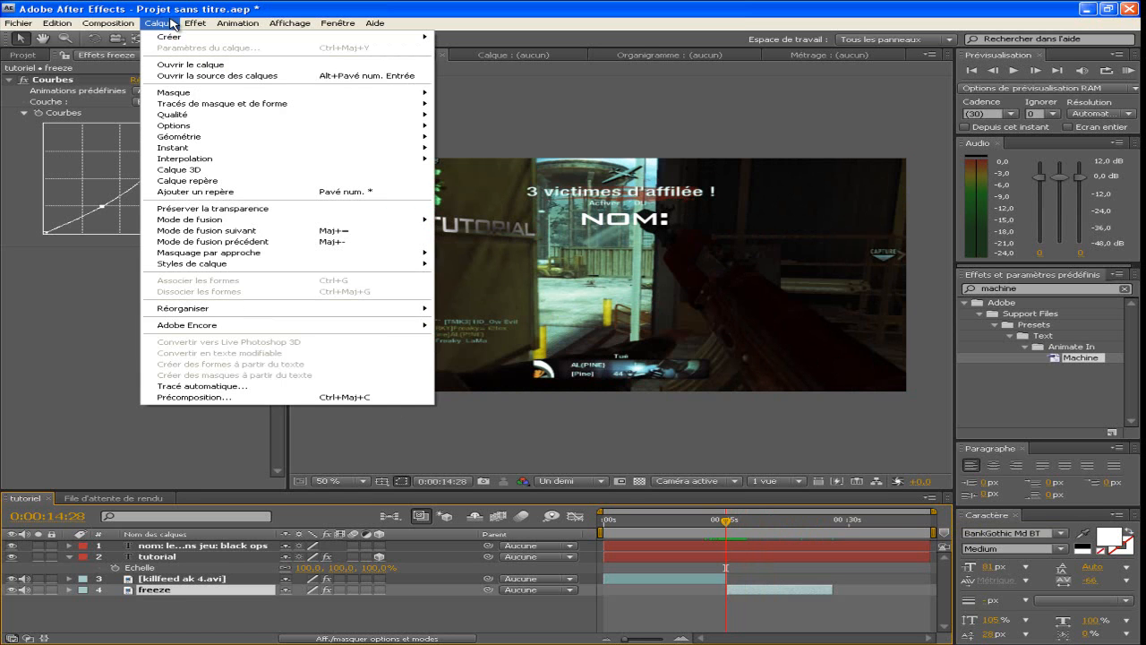
mouse_move(101, 25)
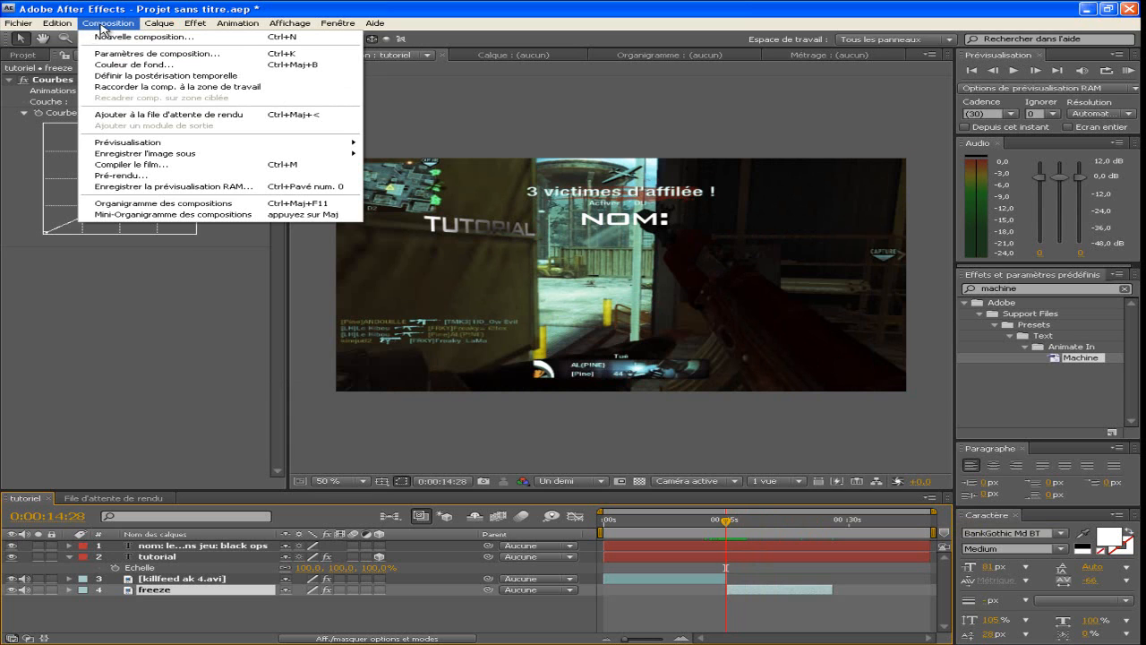
click(119, 435)
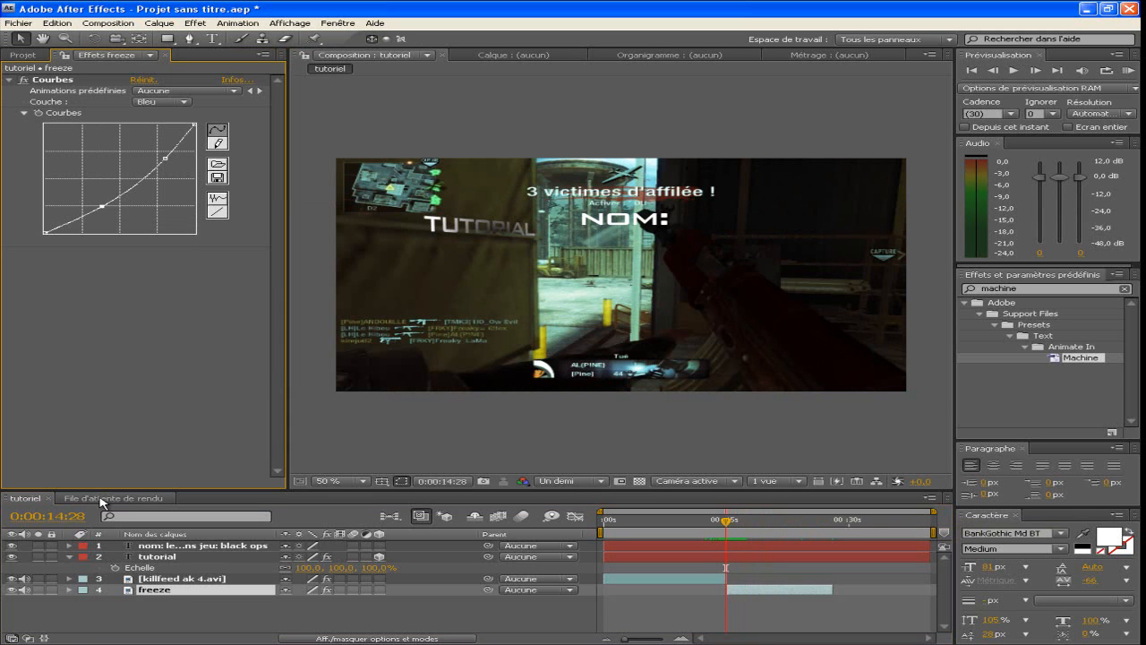
Import the Daft Punk - Derezzed (Tron Legacy Soundtrack - NTEIBINT Remix) MP3 from the Musique folder into the project.
click(22, 54)
right_click(67, 316)
mouse_move(156, 357)
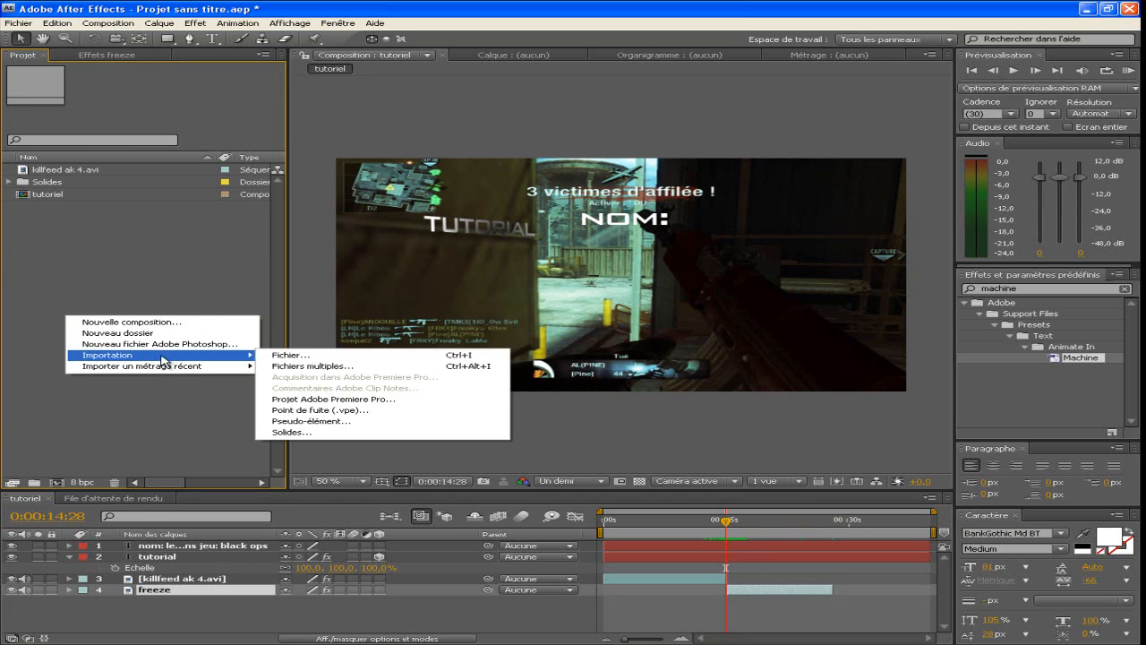
click(354, 358)
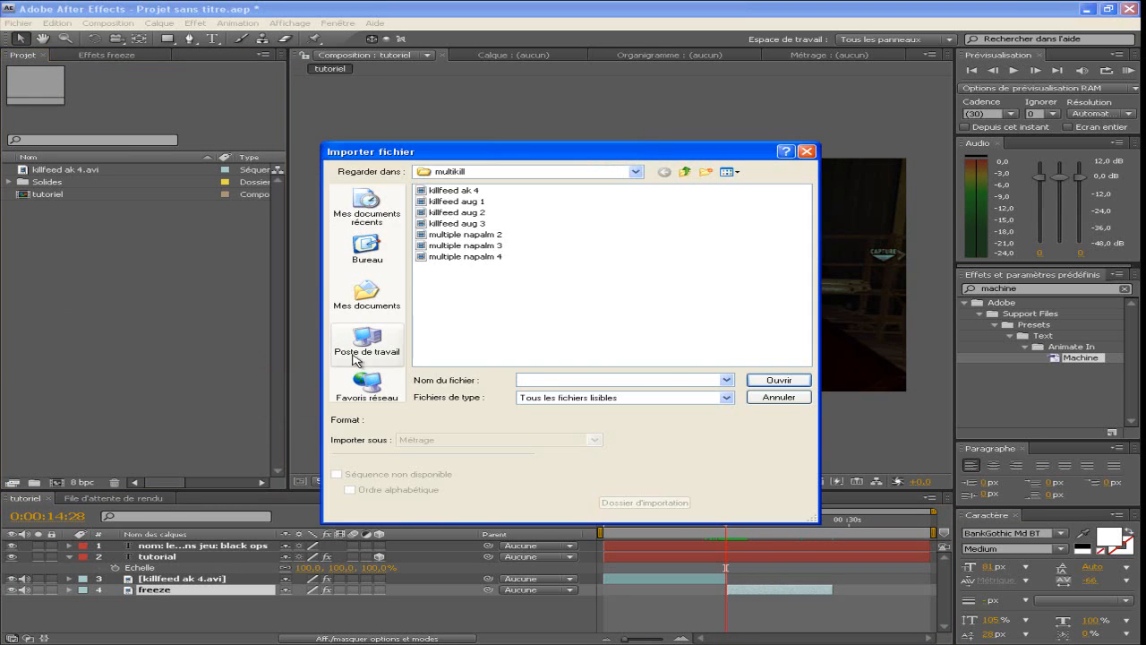
click(684, 171)
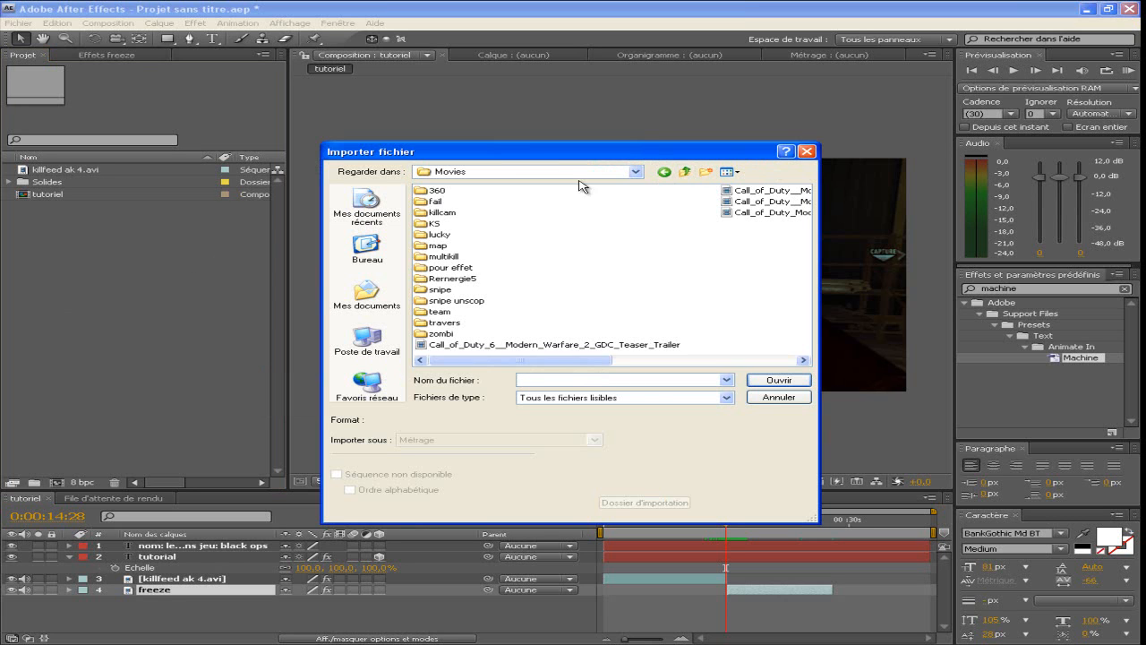
click(685, 171)
click(685, 171)
click(684, 171)
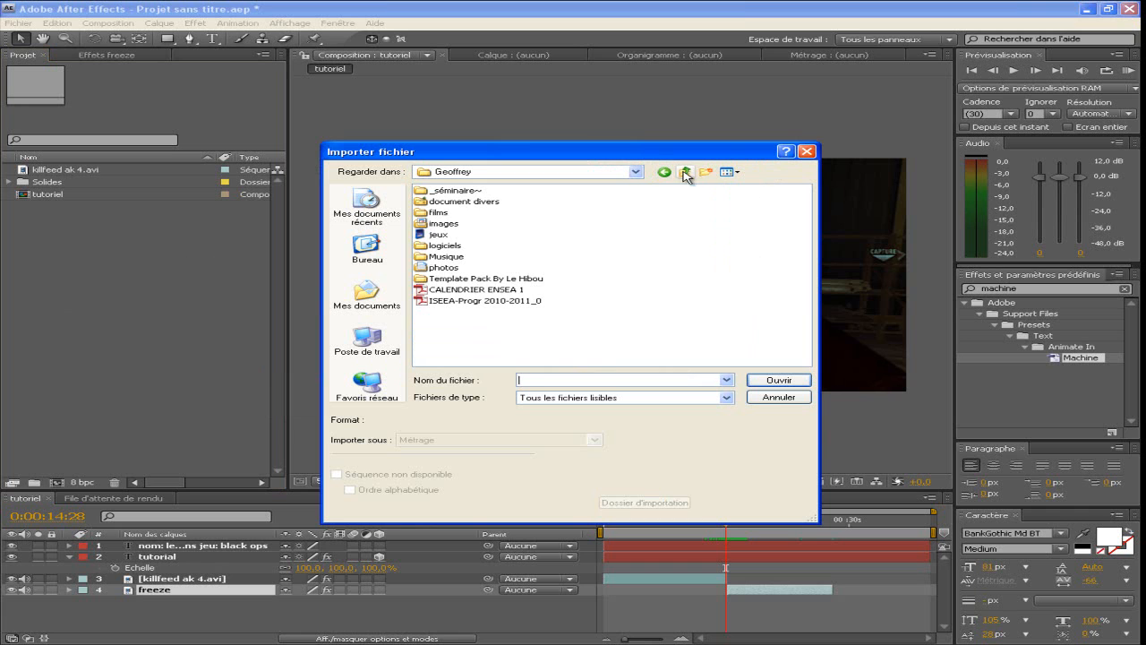
double_click(448, 257)
click(444, 310)
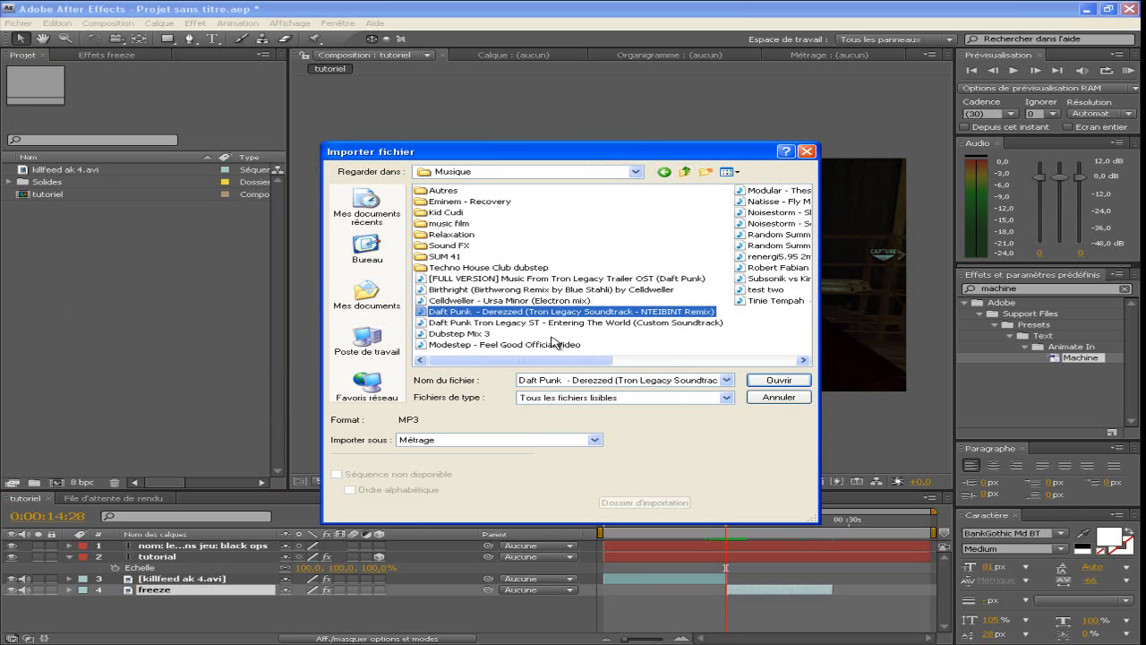
key(Return)
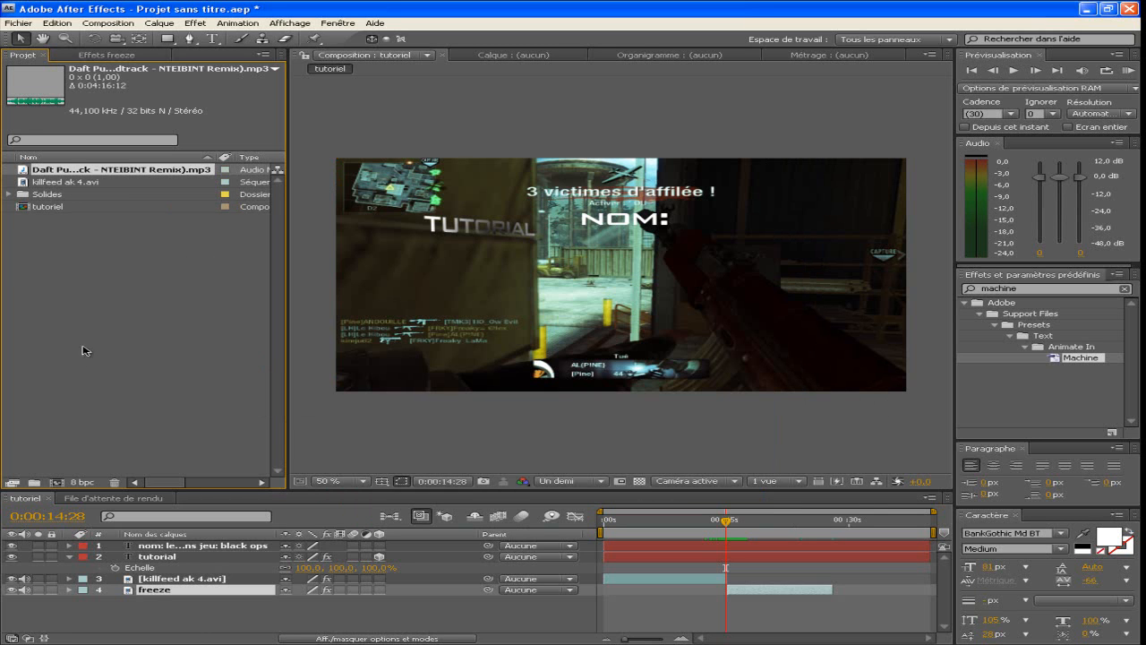
Add the imported music track as a layer below freeze and reveal its audio level and waveform, with the current time at 0:00:26:11.
drag(71, 172, 175, 625)
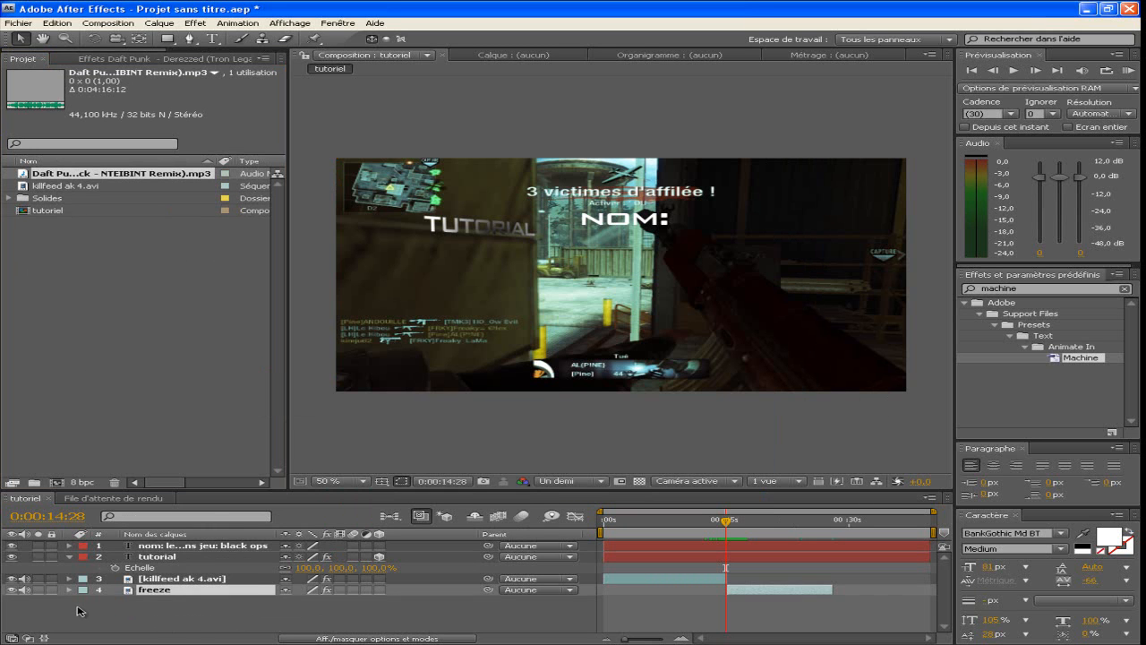
click(71, 601)
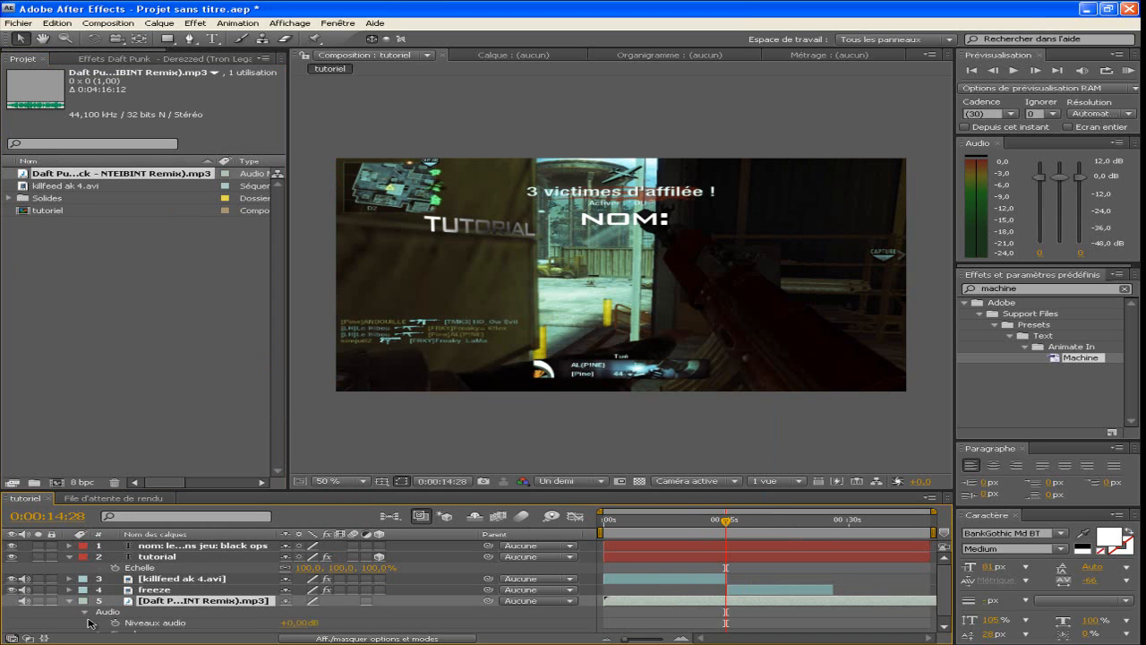
click(87, 614)
click(102, 626)
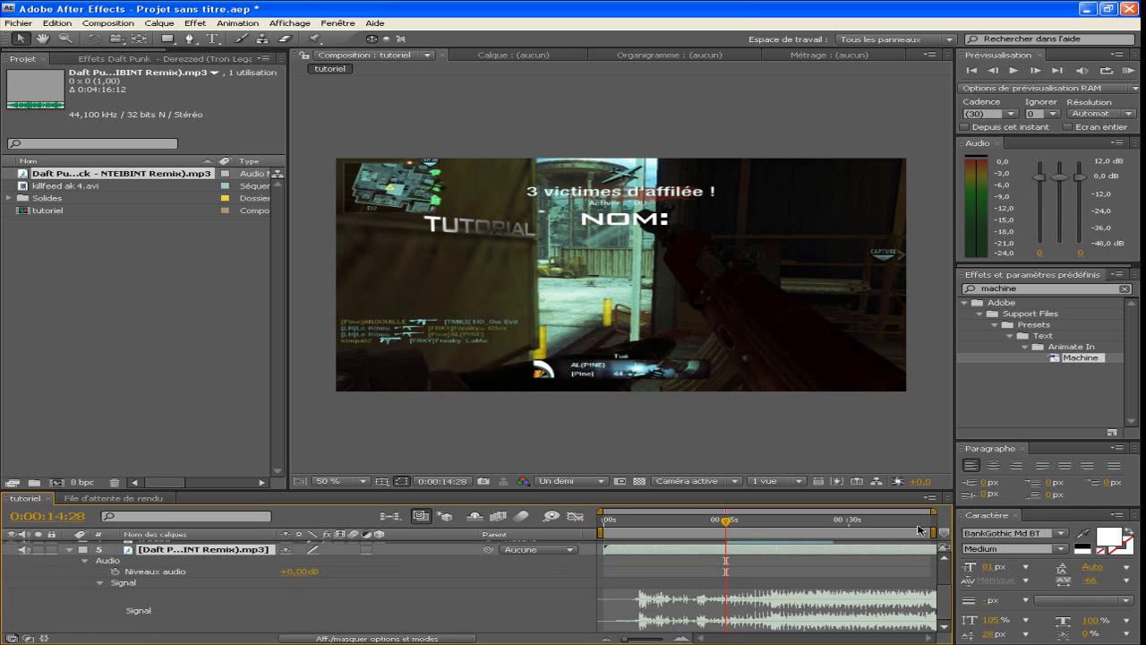
drag(927, 525, 818, 523)
mouse_move(292, 571)
mouse_down()
mouse_move(303, 571)
mouse_move(291, 567)
mouse_up()
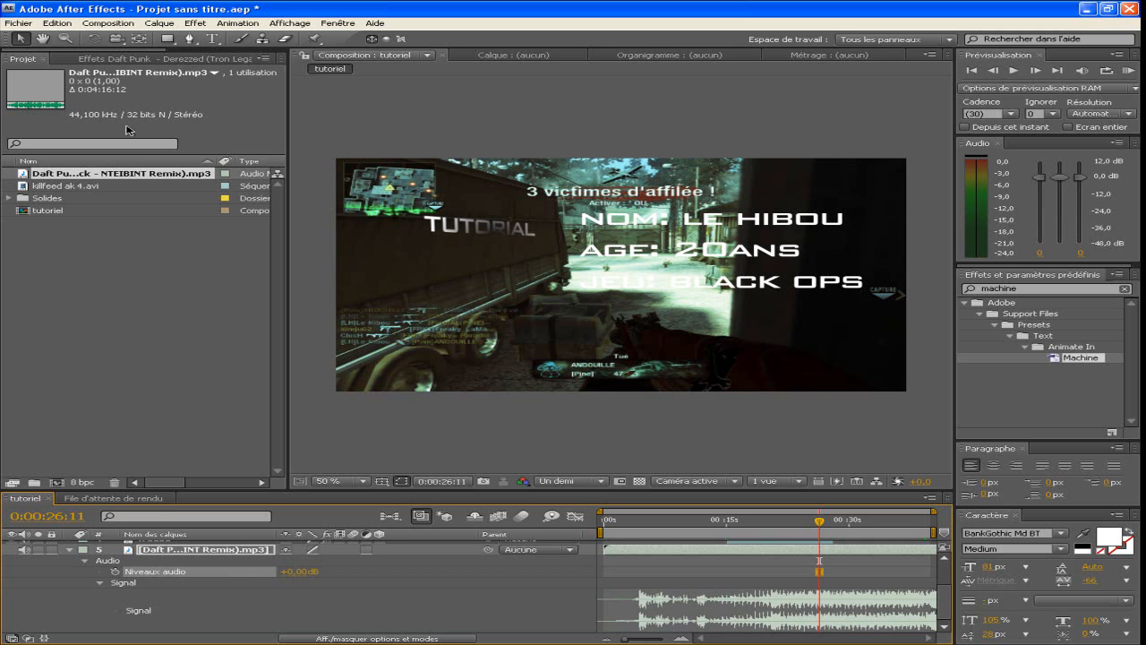
Add the tutoriel composition to the render queue and enable audio output at 48 kHz, 16 bits, Stéréo in its output module.
click(96, 24)
click(142, 116)
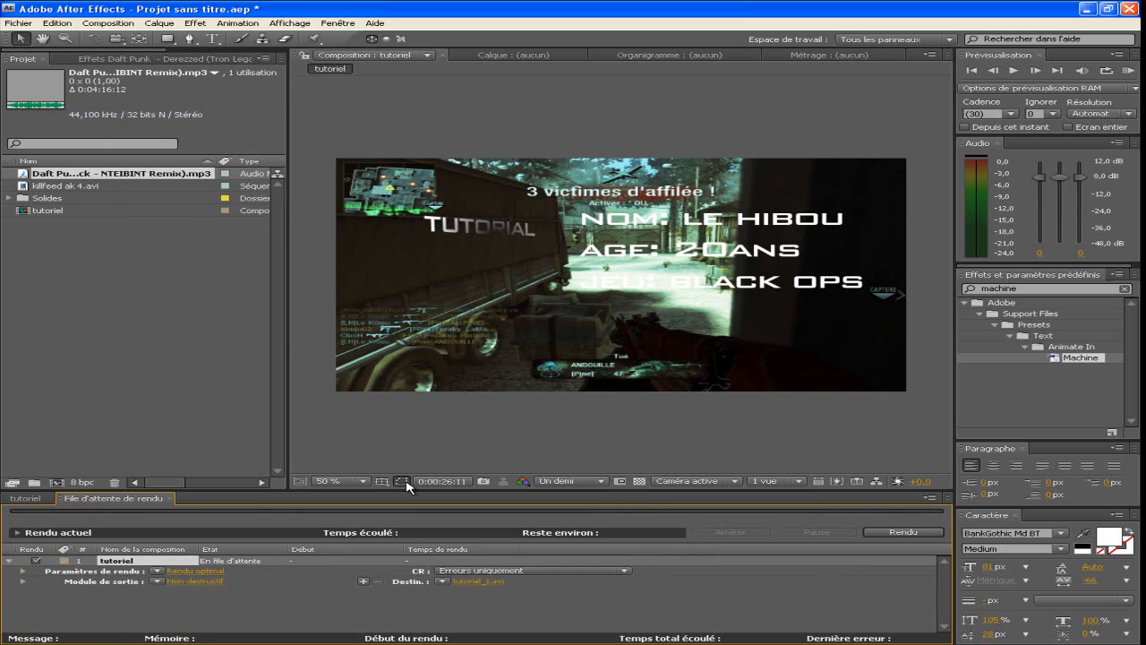
click(189, 581)
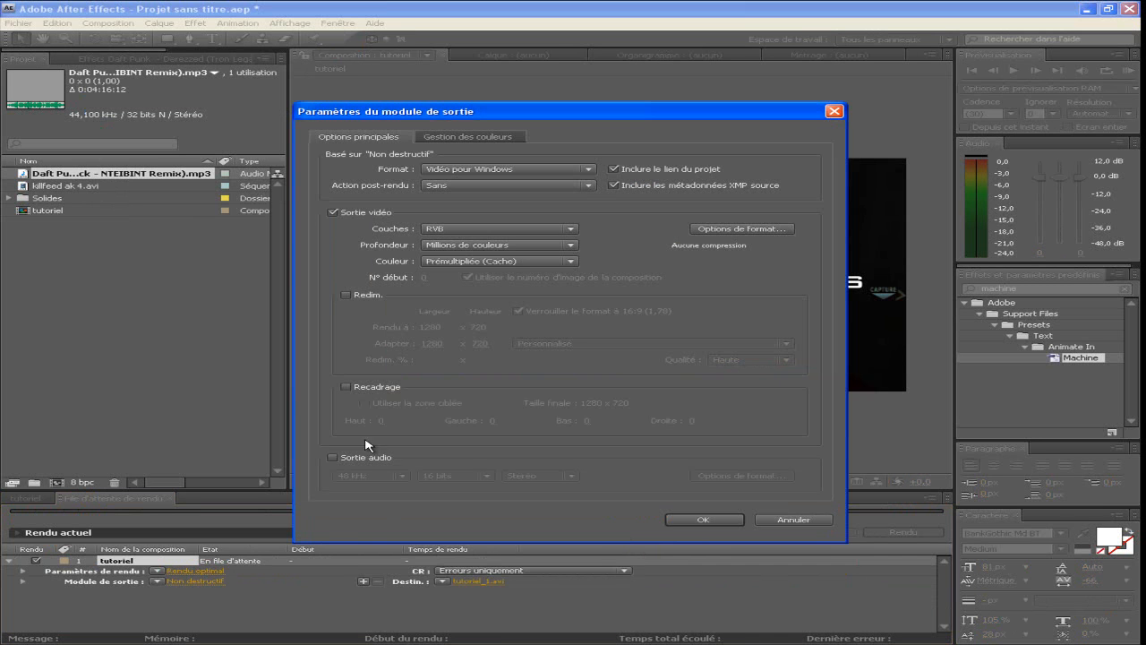
click(333, 458)
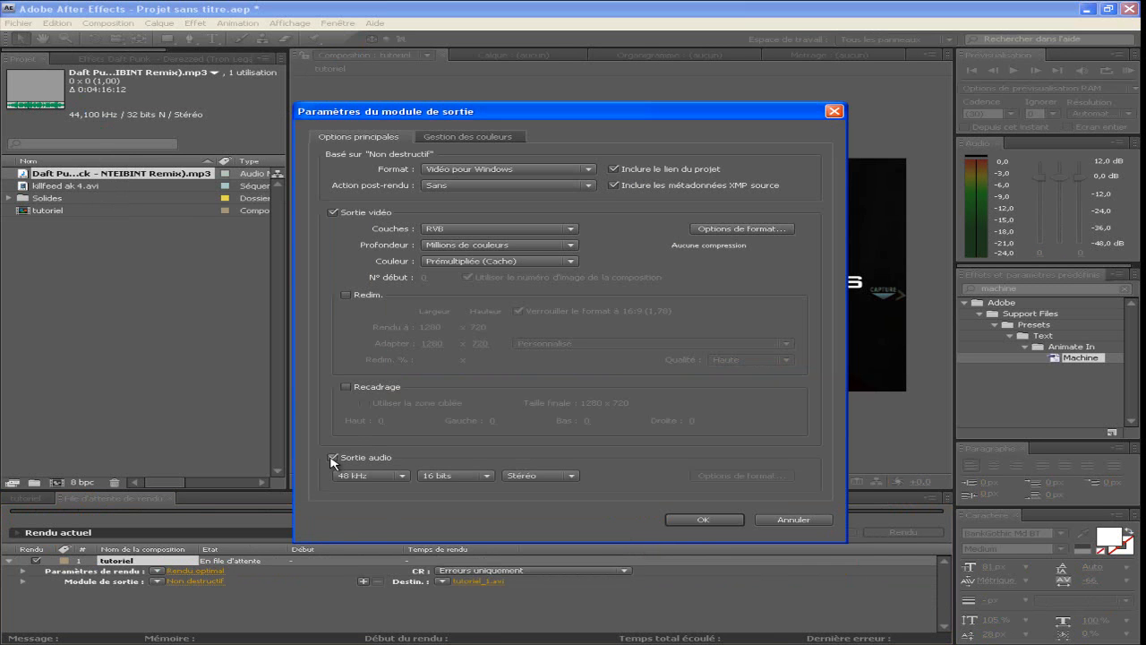
click(712, 520)
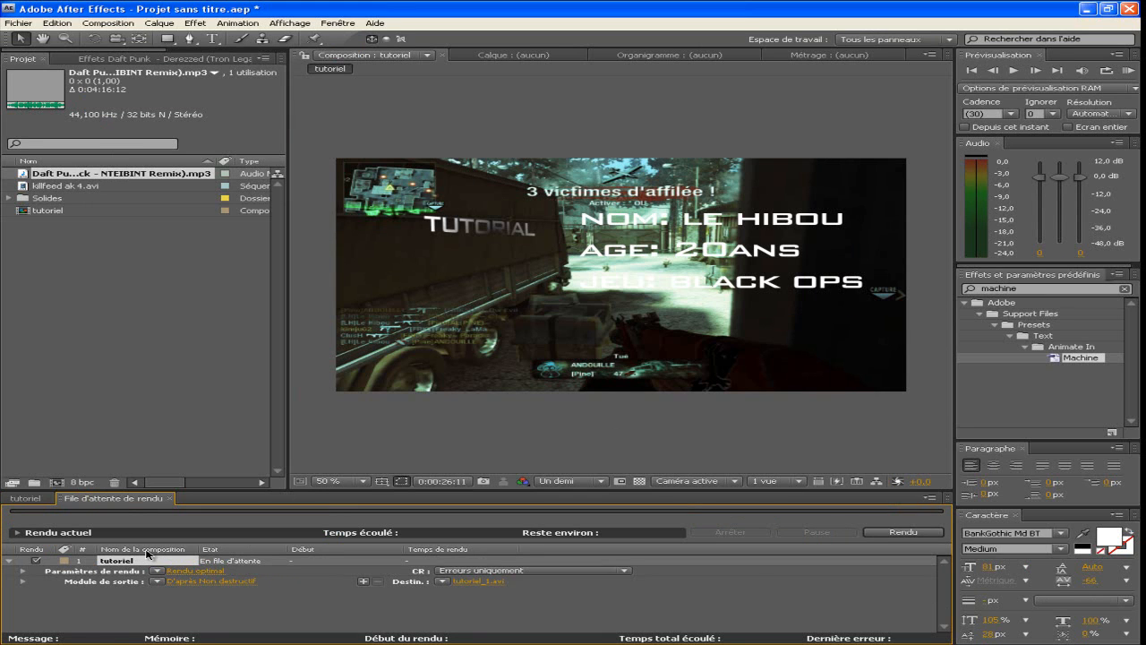
Confirm the render settings with Optimale quality and Intégrale resolution, and set the output destination to tutoriel_1 on the Bureau as AVI.
click(209, 571)
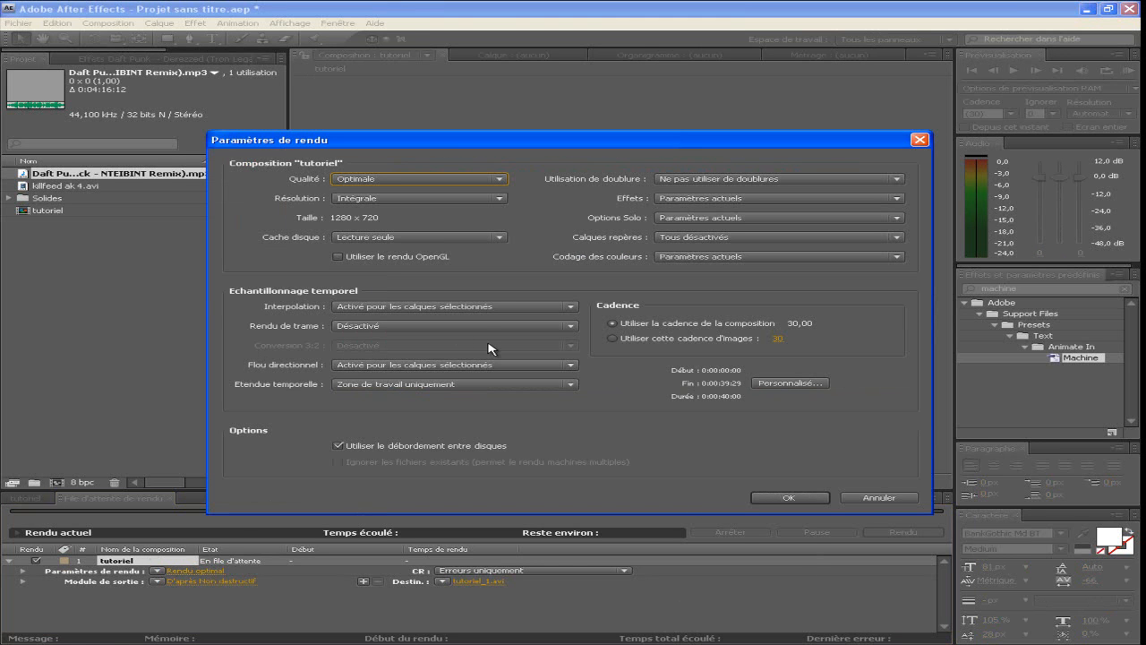
click(469, 182)
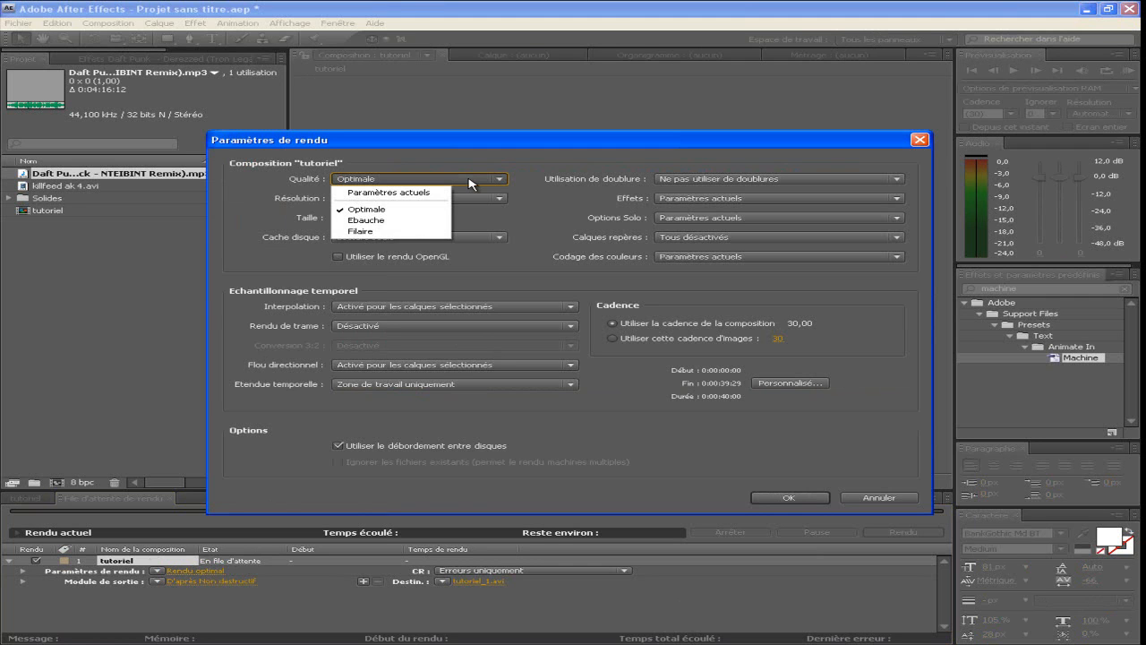
click(469, 182)
click(469, 181)
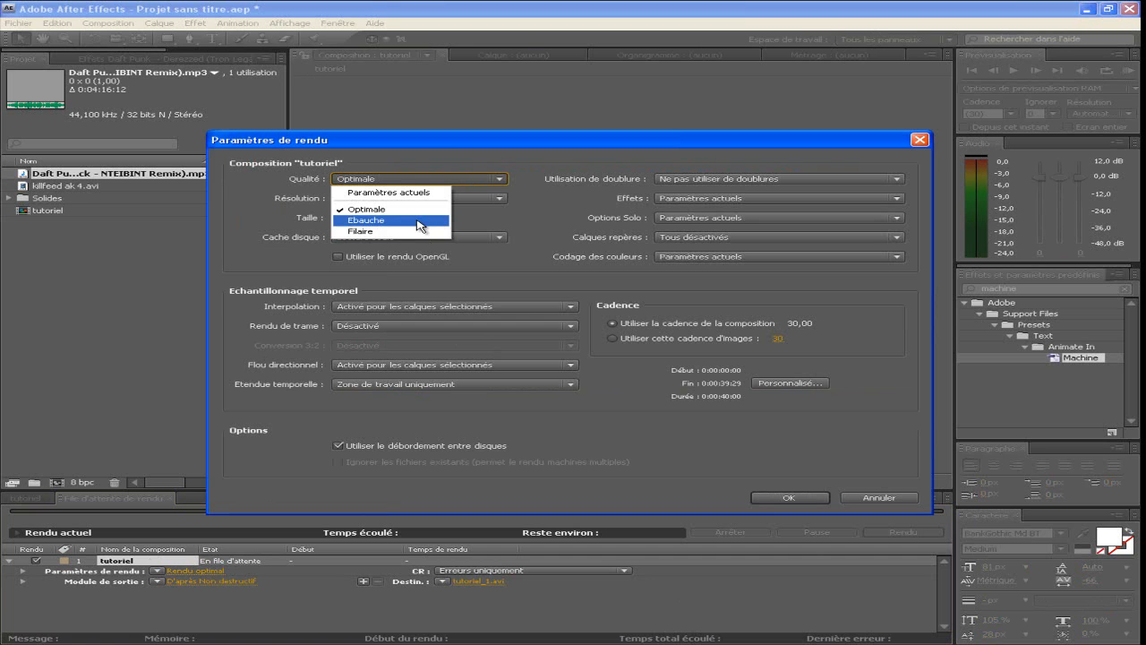
click(433, 164)
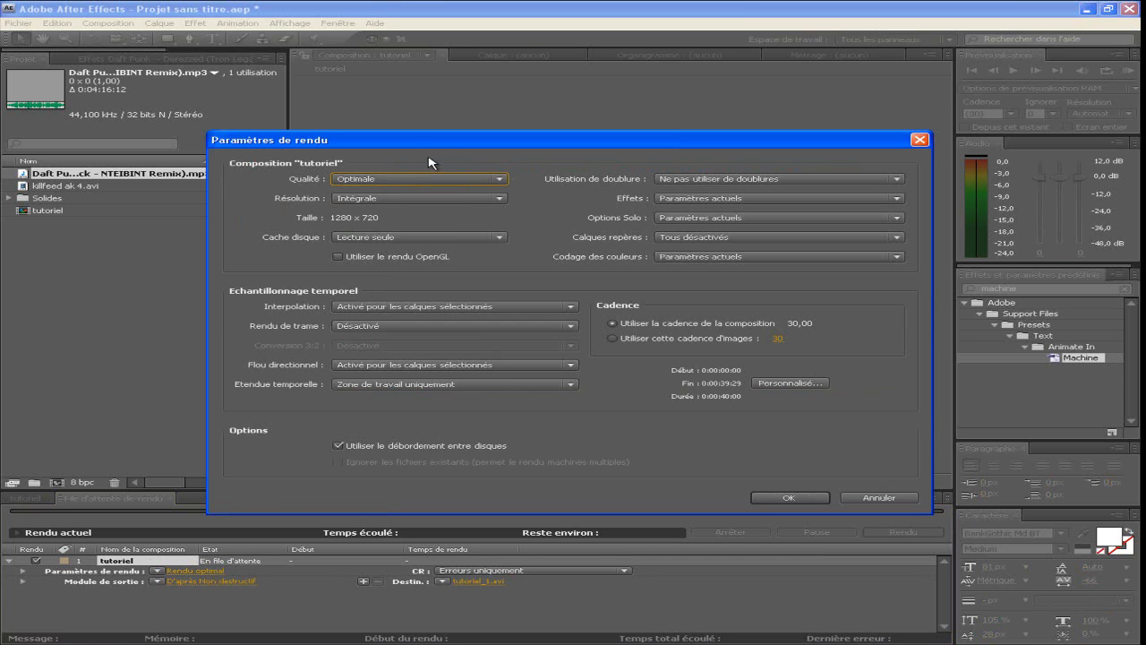
click(406, 199)
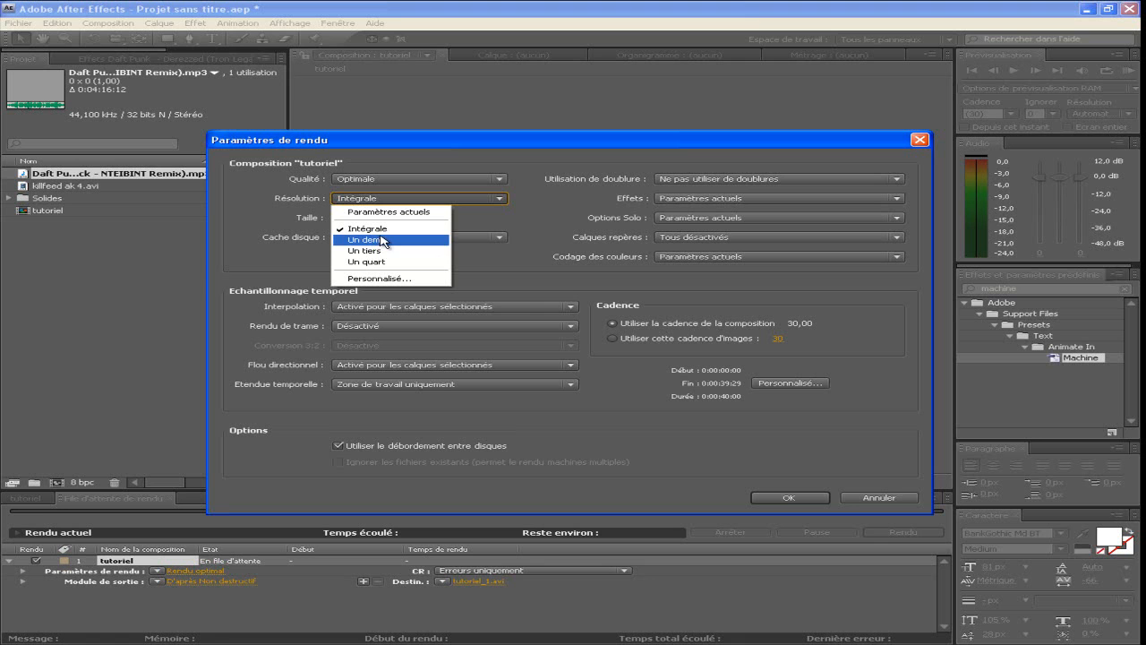
click(518, 271)
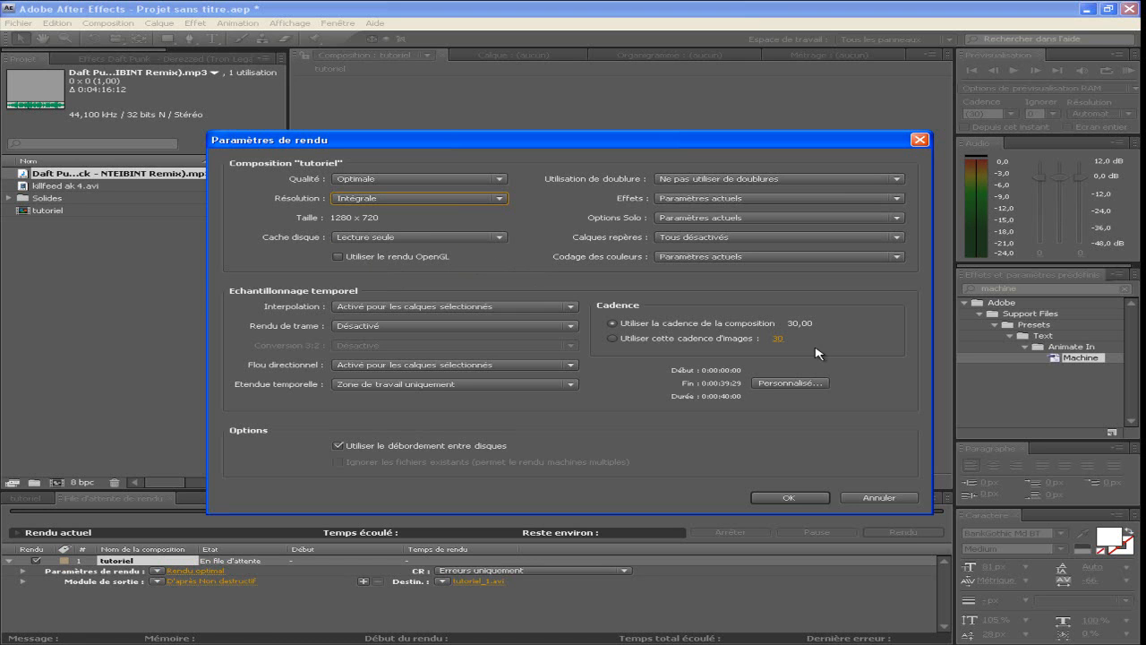
click(792, 498)
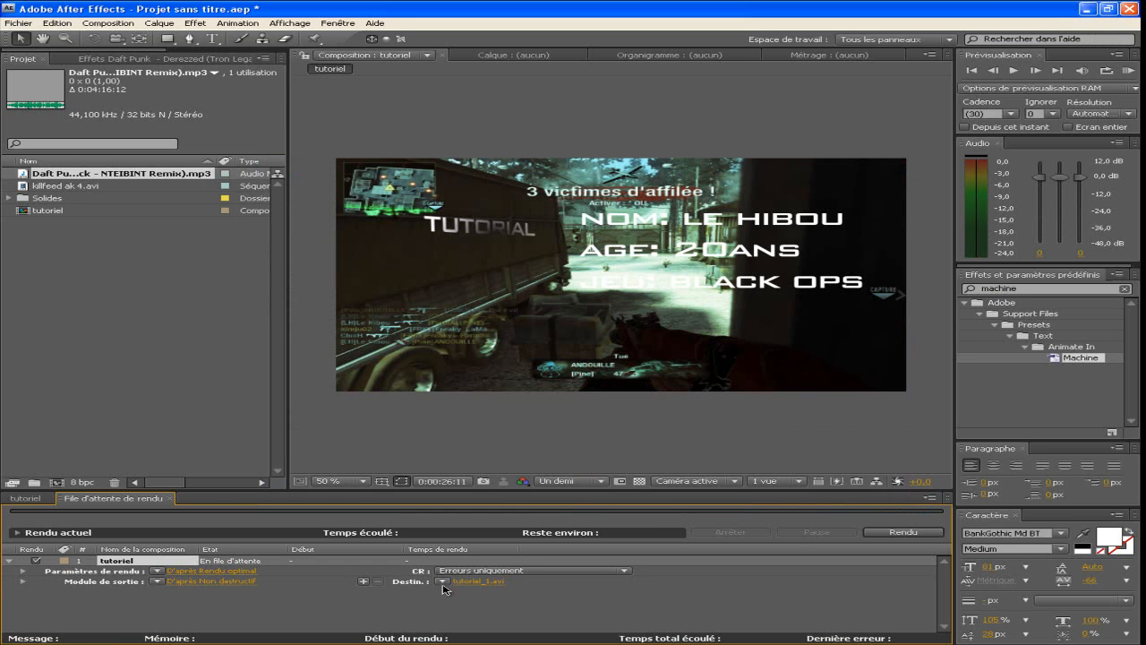
click(490, 582)
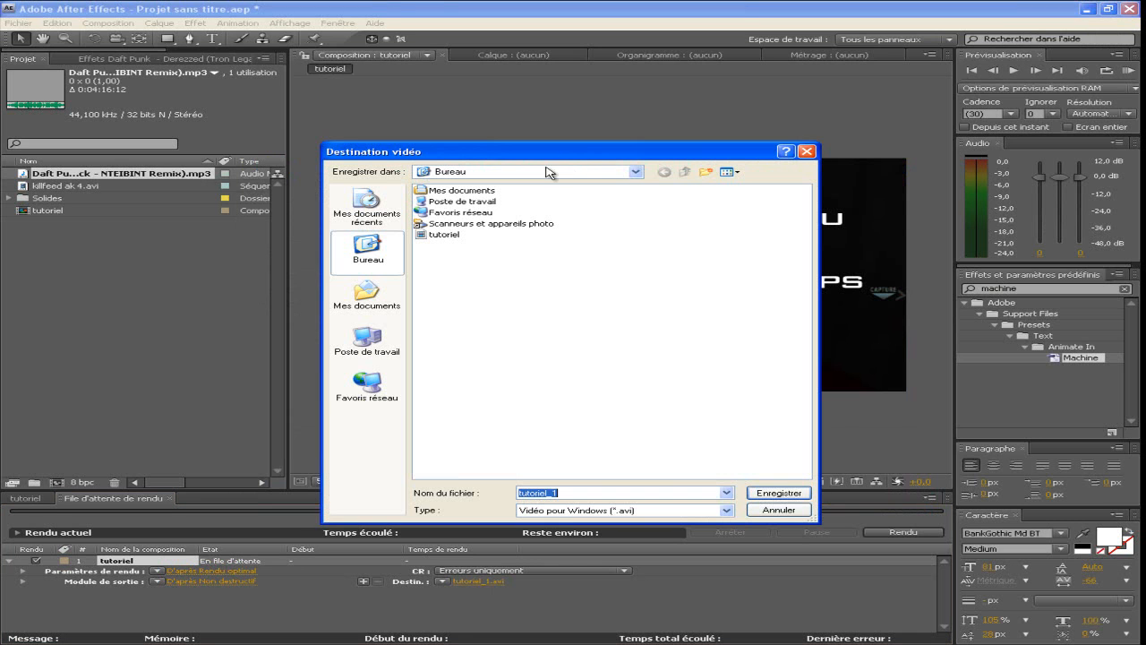
click(775, 491)
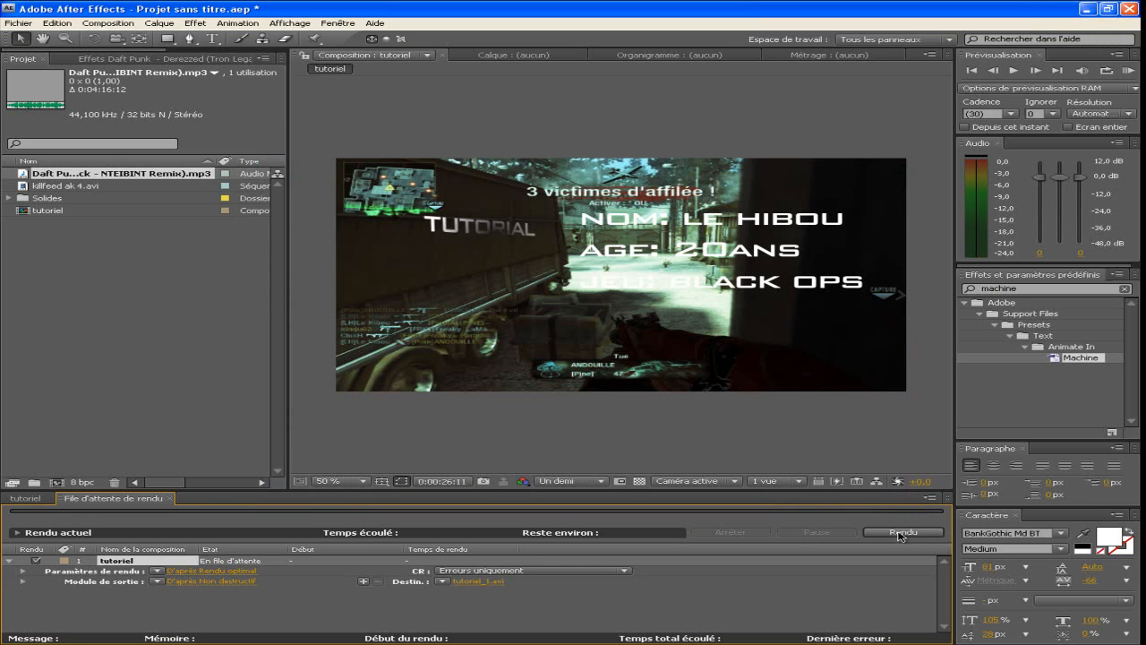
Return to the tutoriel timeline and shorten the work area so that it ends at about 4 s.
click(32, 498)
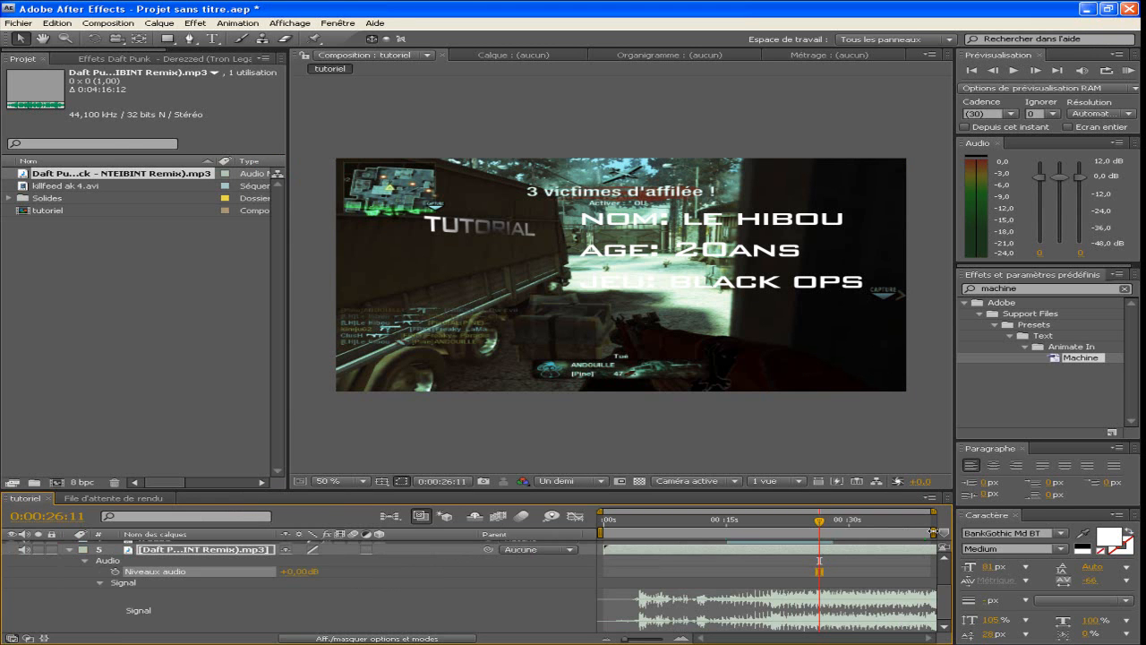
drag(899, 534, 691, 533)
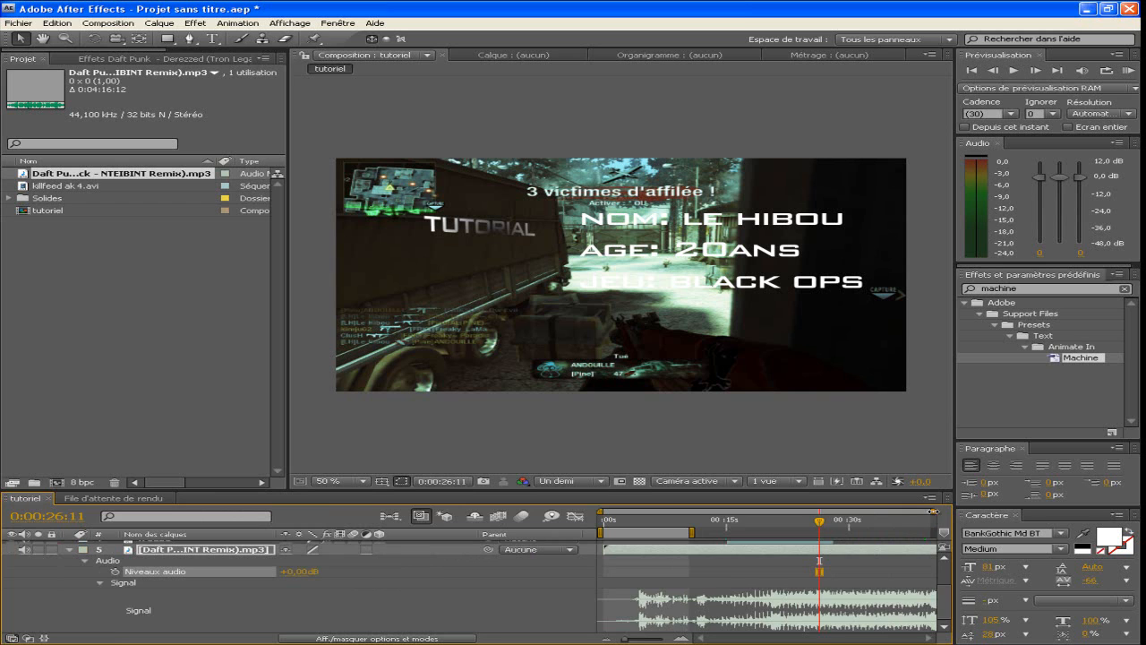
drag(931, 512, 700, 512)
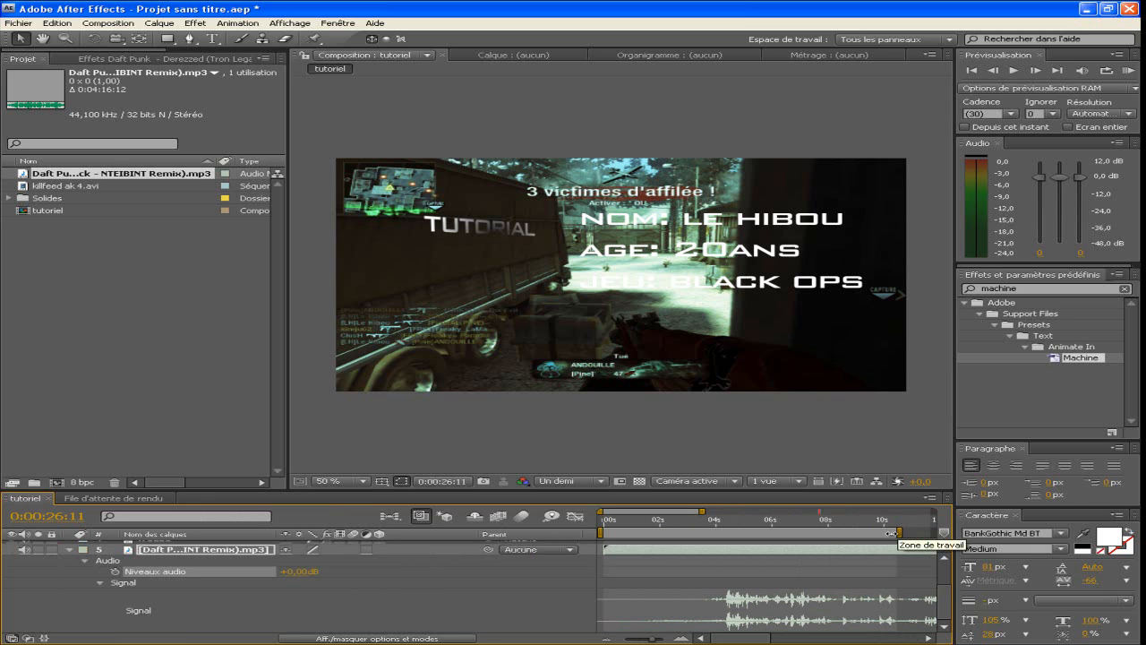
drag(899, 533, 647, 532)
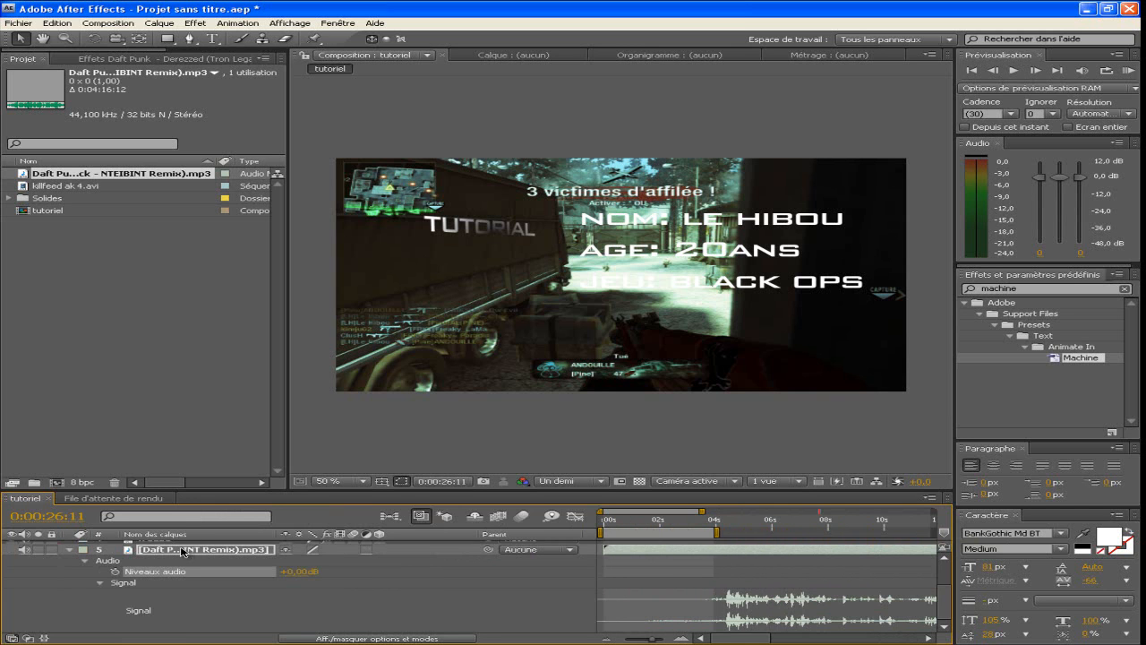
Add opacity keyframes of 0 % to both text layers, the killfeed ak 4.avi layer and the freeze layer at 0:00:00:00.
scroll(184, 549, up, 3)
click(182, 549)
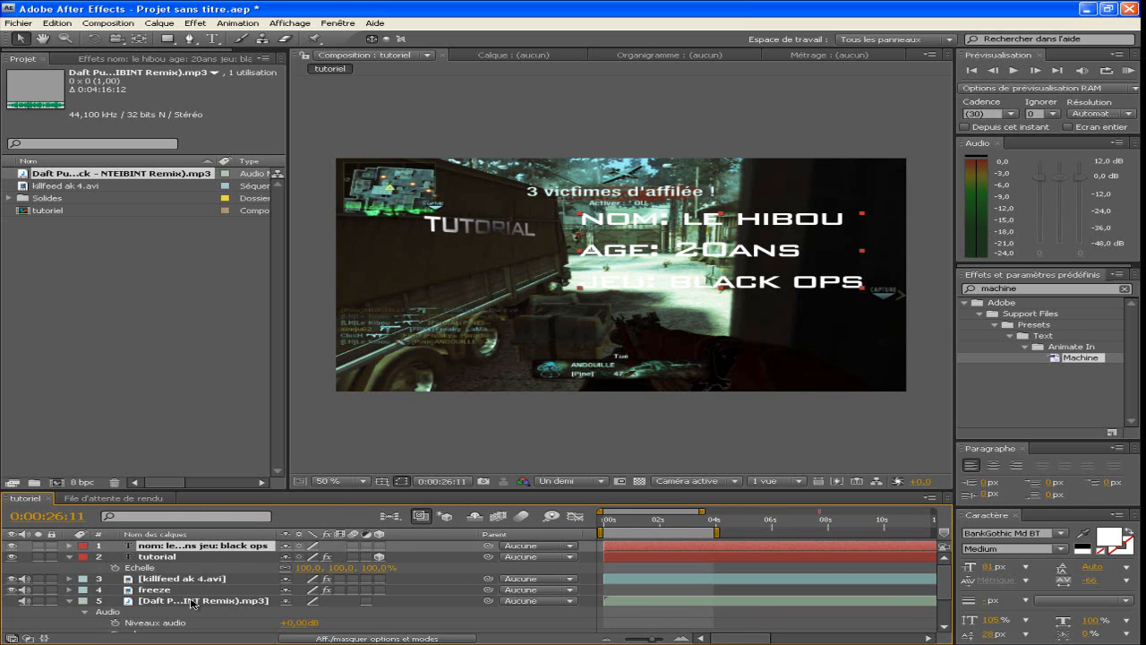
shift+click(254, 600)
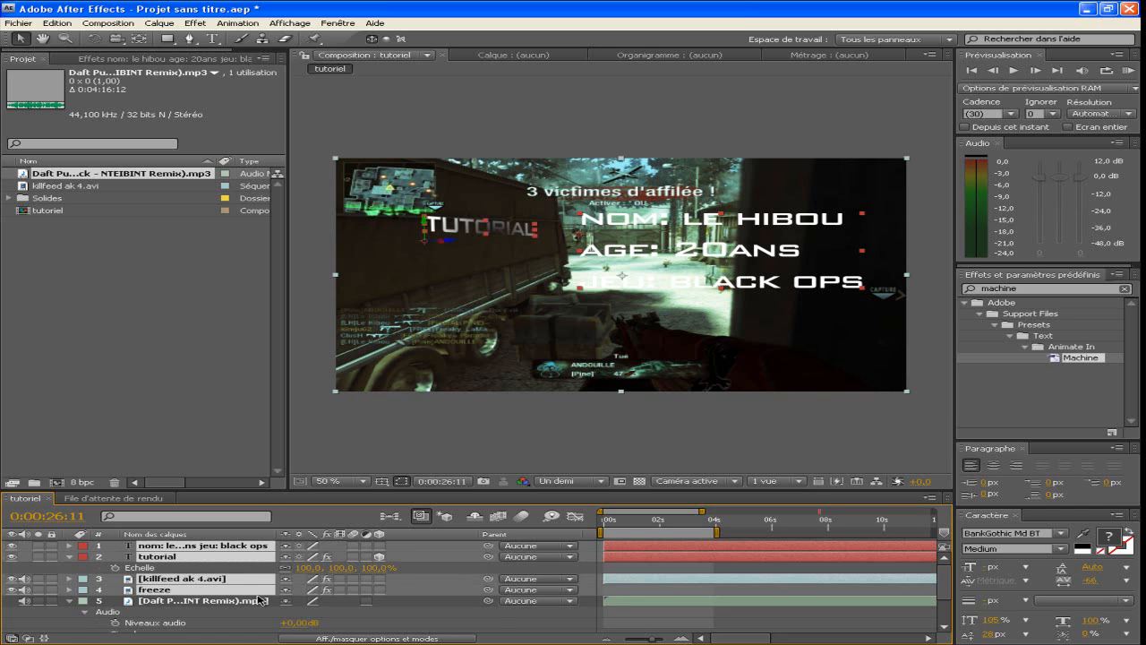
key(t)
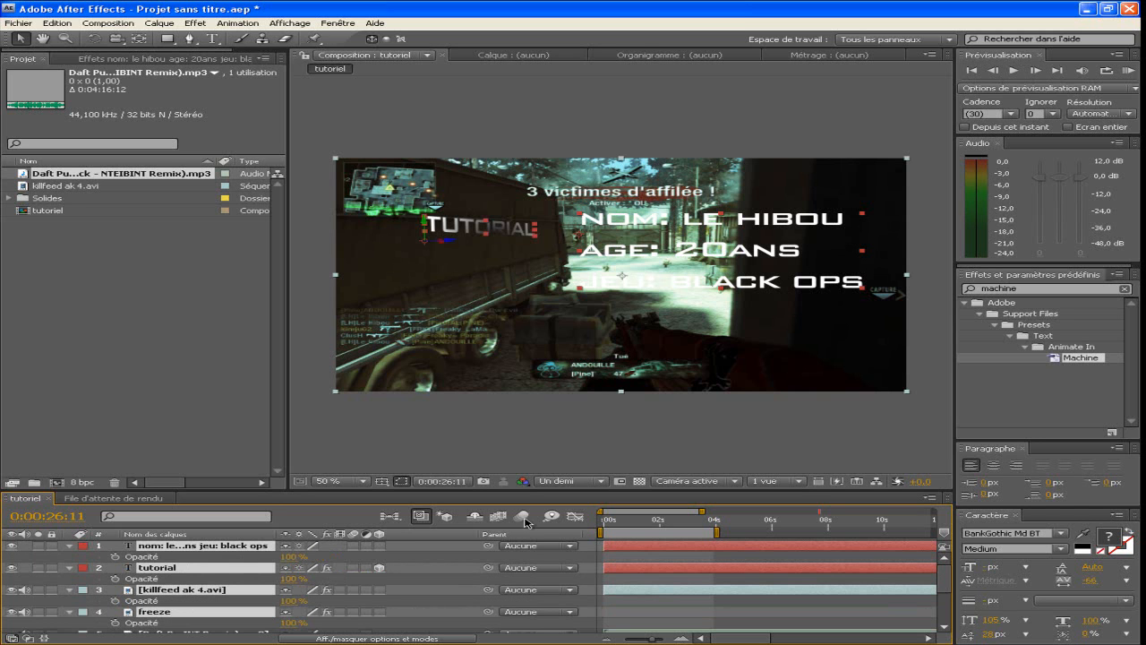
click(605, 521)
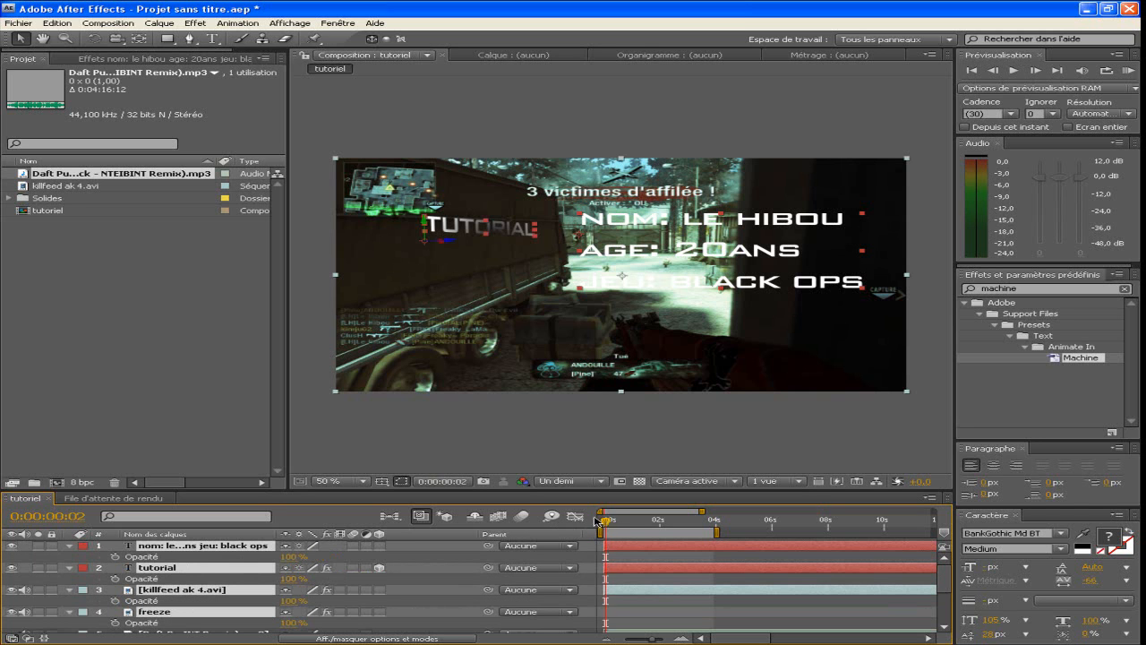
click(596, 521)
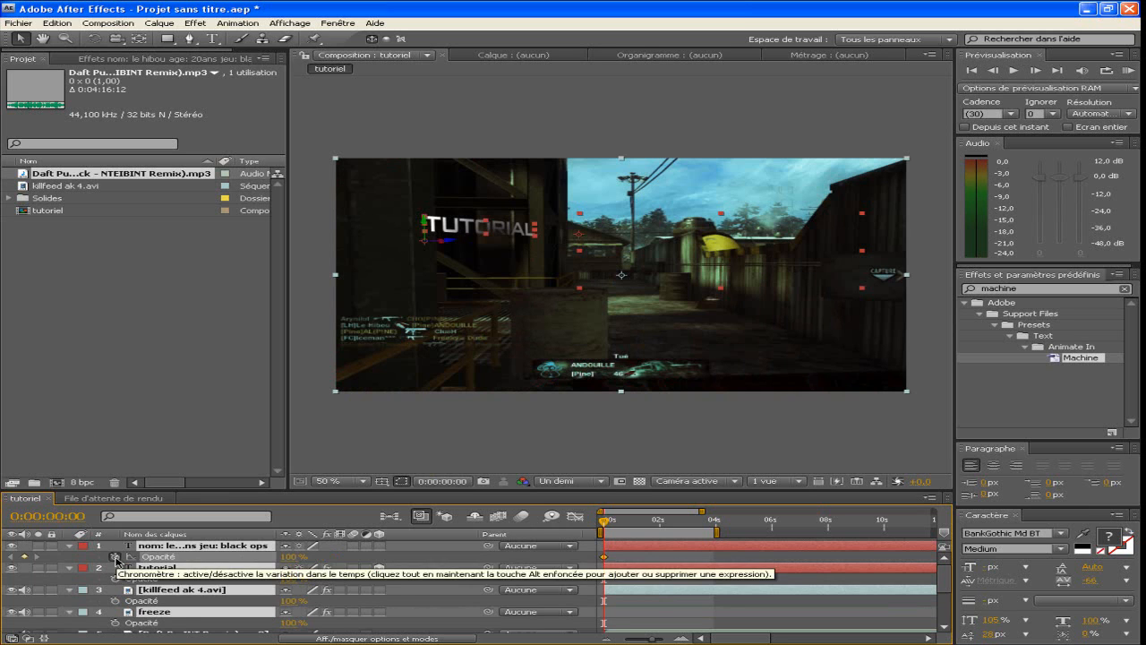
click(116, 557)
click(291, 556)
key(Return)
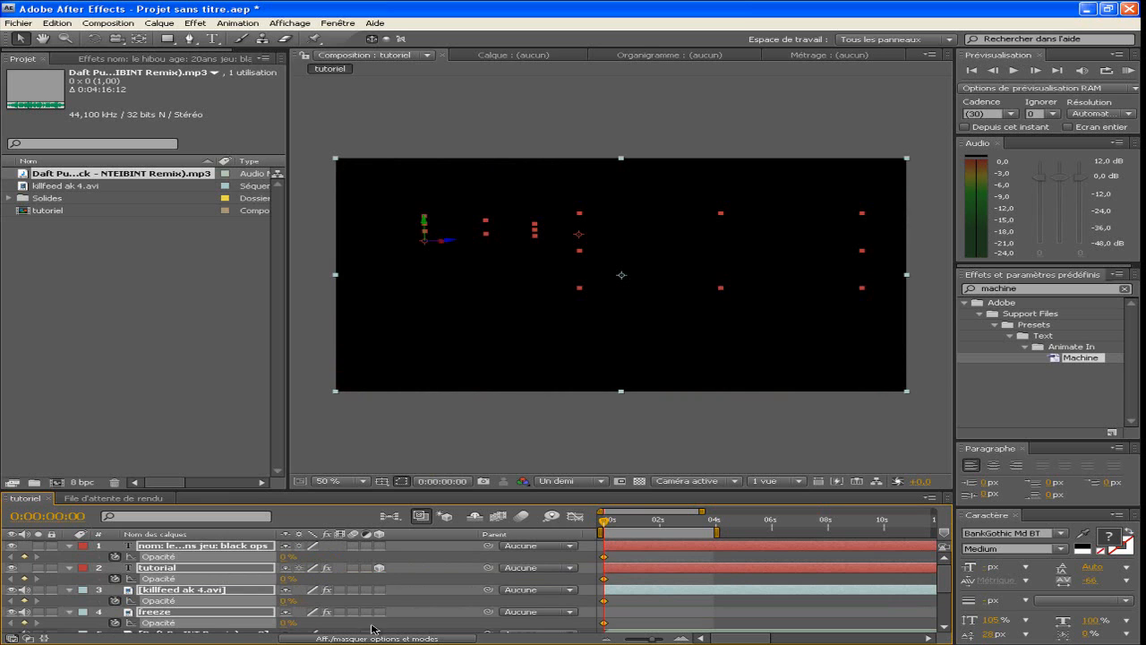
Set the four selected layers' opacity to 100 % at 0:00:01:16 and run a RAM preview of the fade-in from near the start.
drag(604, 523, 646, 524)
click(288, 557)
text(100)
key(Return)
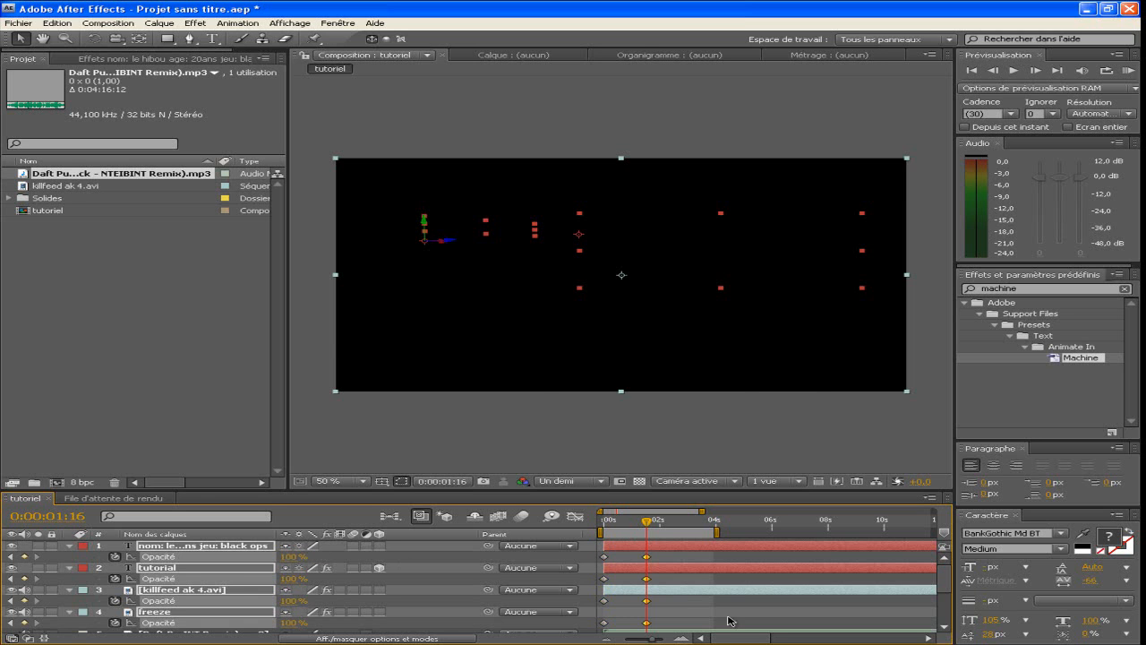
drag(649, 523, 608, 523)
click(1131, 72)
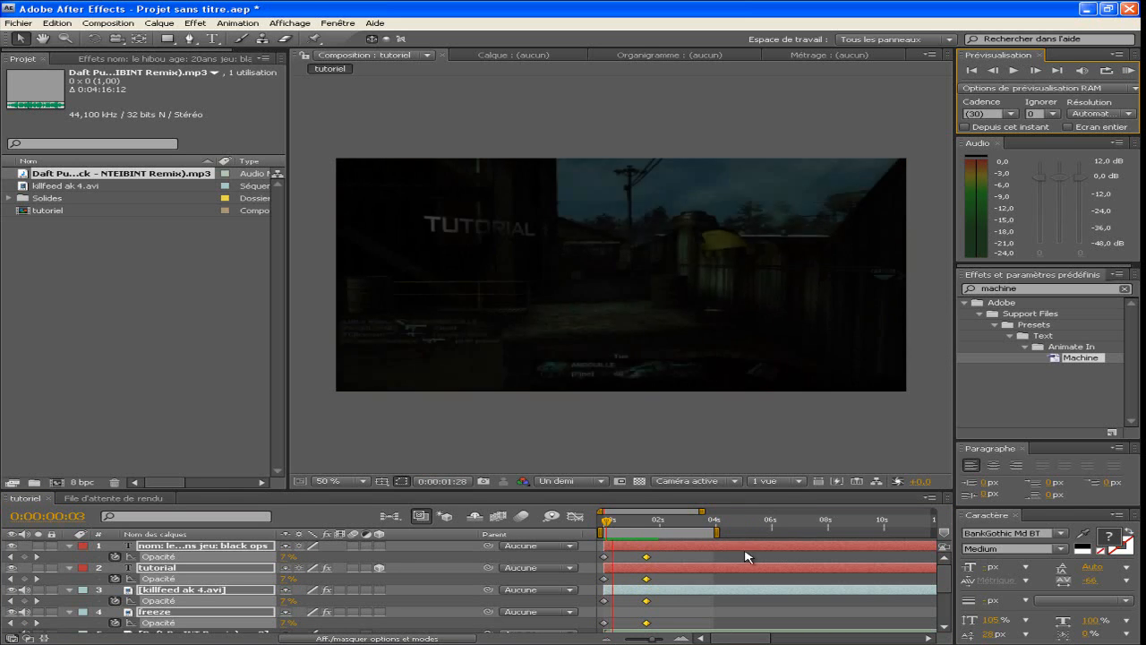
Add opacity keyframes of 50 % to the four selected layers at 0:00:02:07.
key(space)
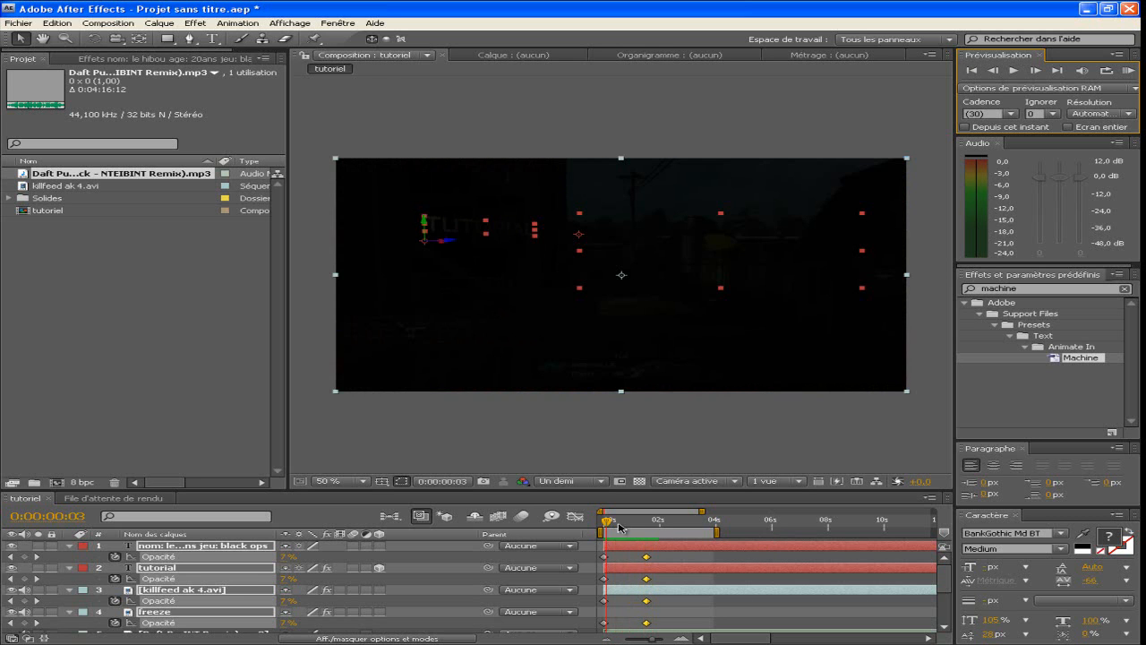
drag(608, 521, 665, 522)
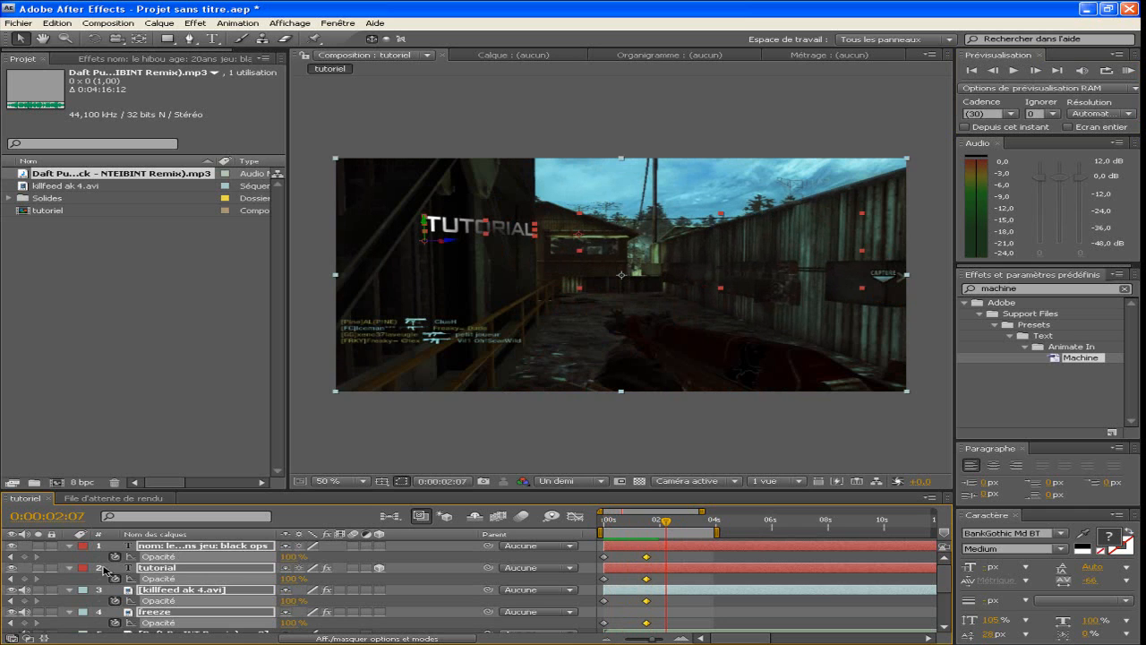
click(22, 555)
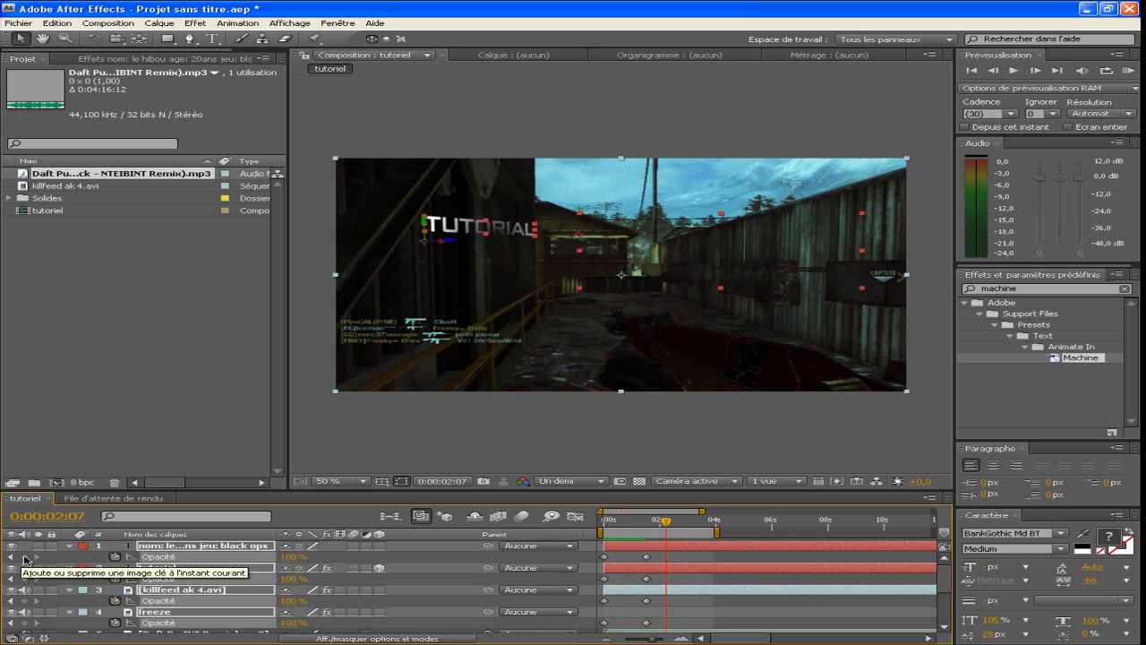
click(292, 556)
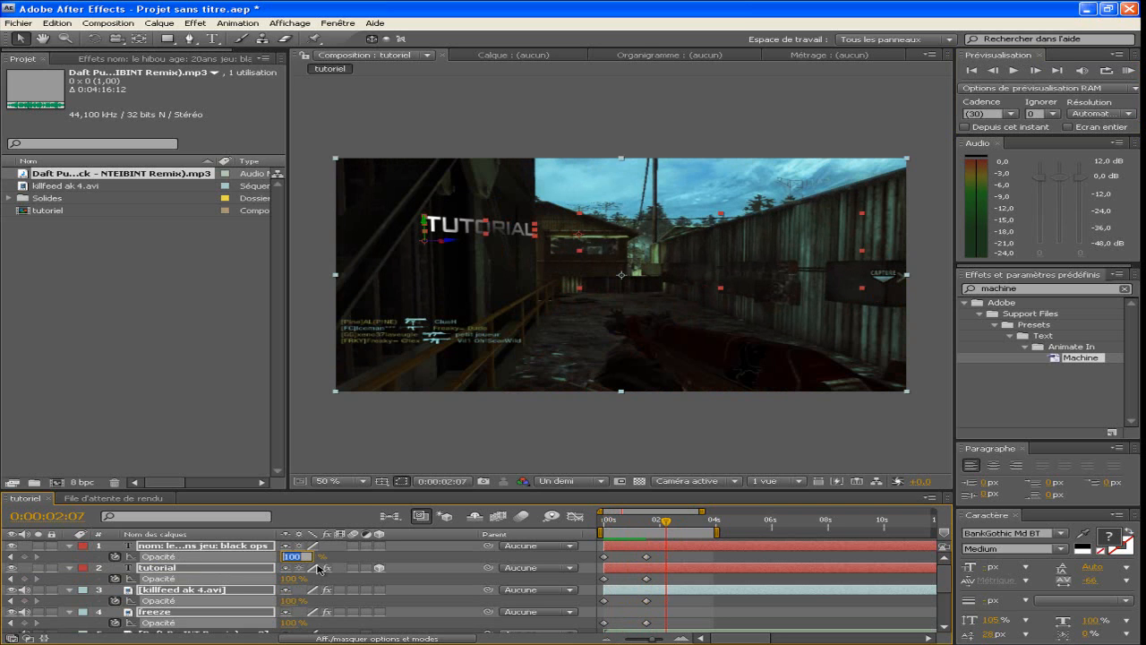
text(50)
key(Return)
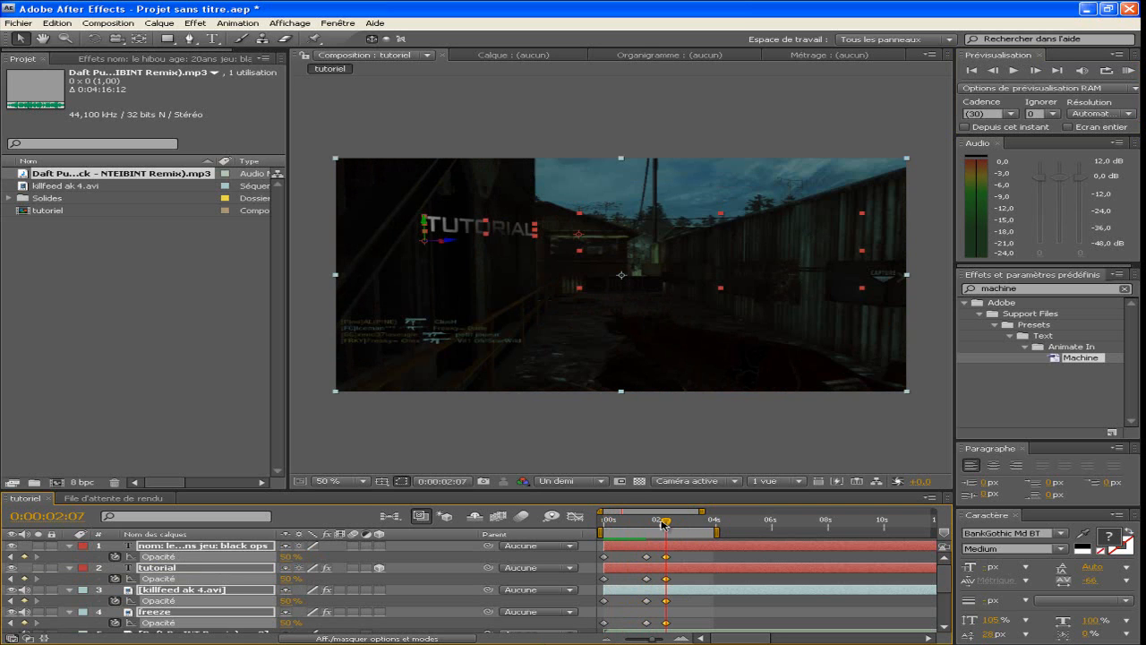
Scrub the fade from the start to 0:00:01:16 and collapse the properties of all five layers, including the music layer.
drag(641, 525, 566, 522)
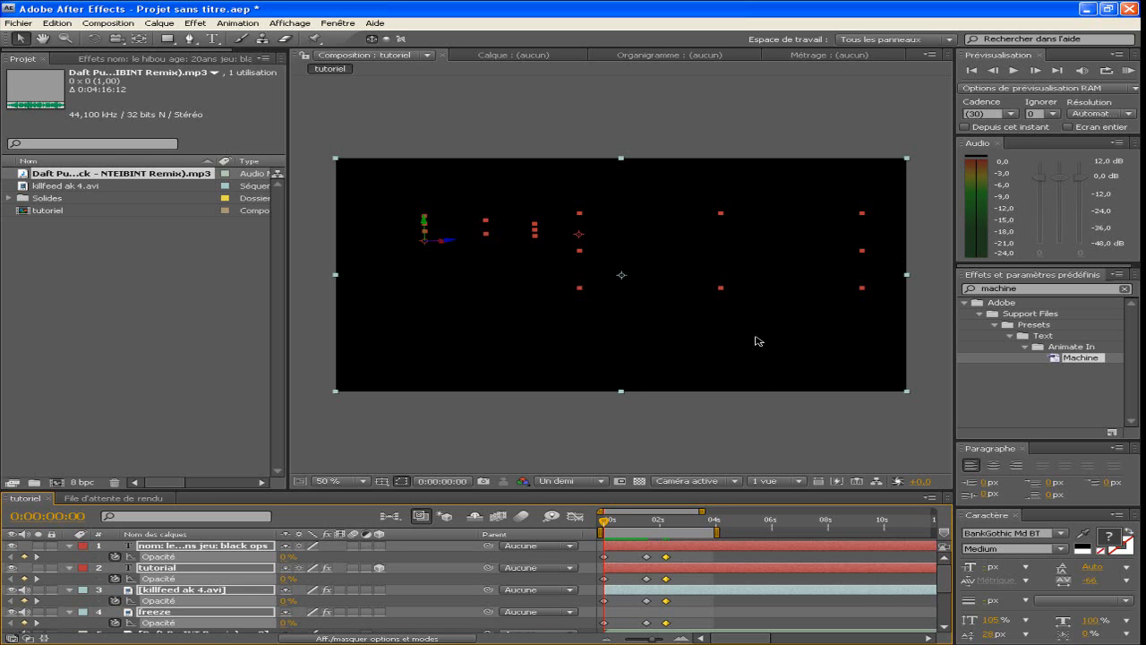
drag(606, 524, 646, 526)
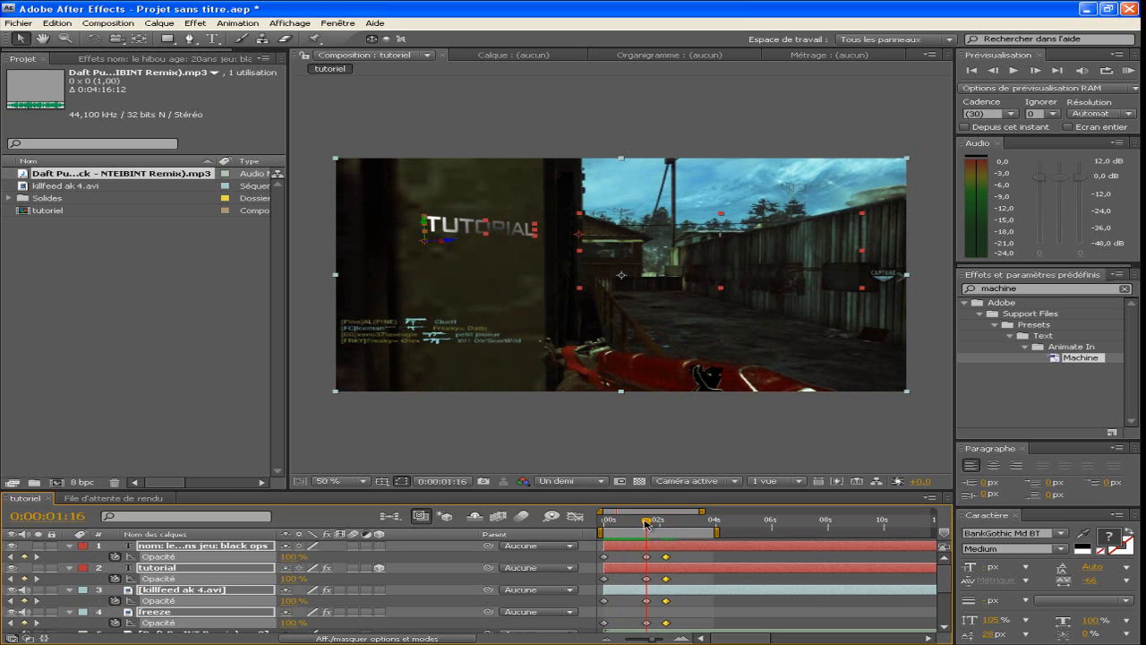
scroll(654, 569, down, 3)
scroll(655, 569, up, 3)
click(70, 545)
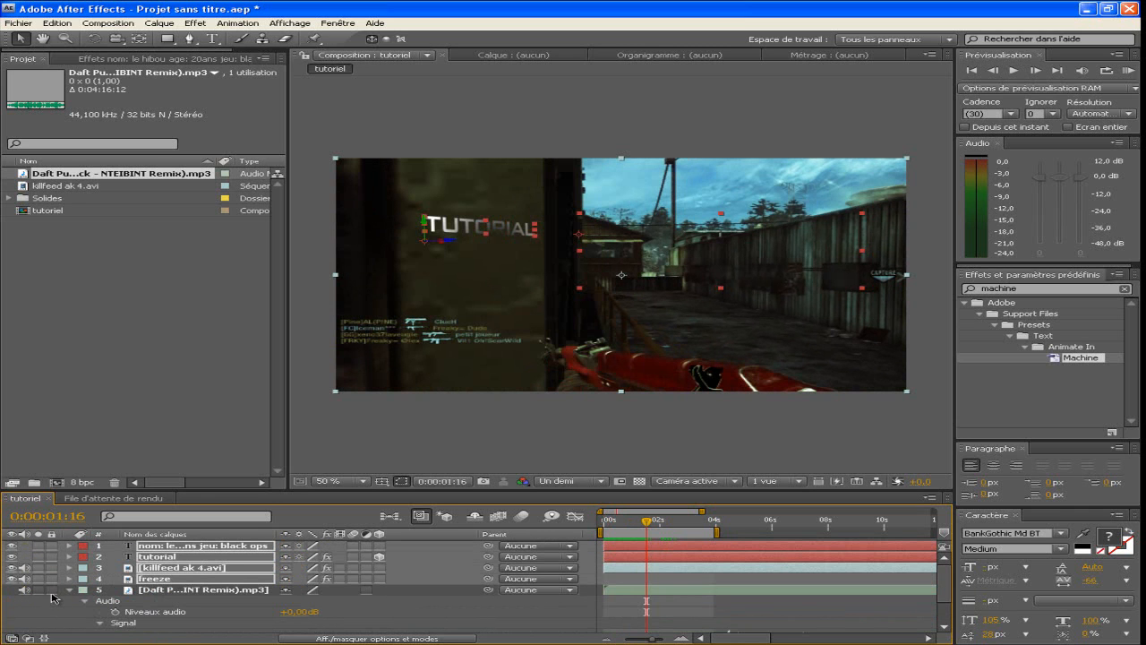
click(69, 589)
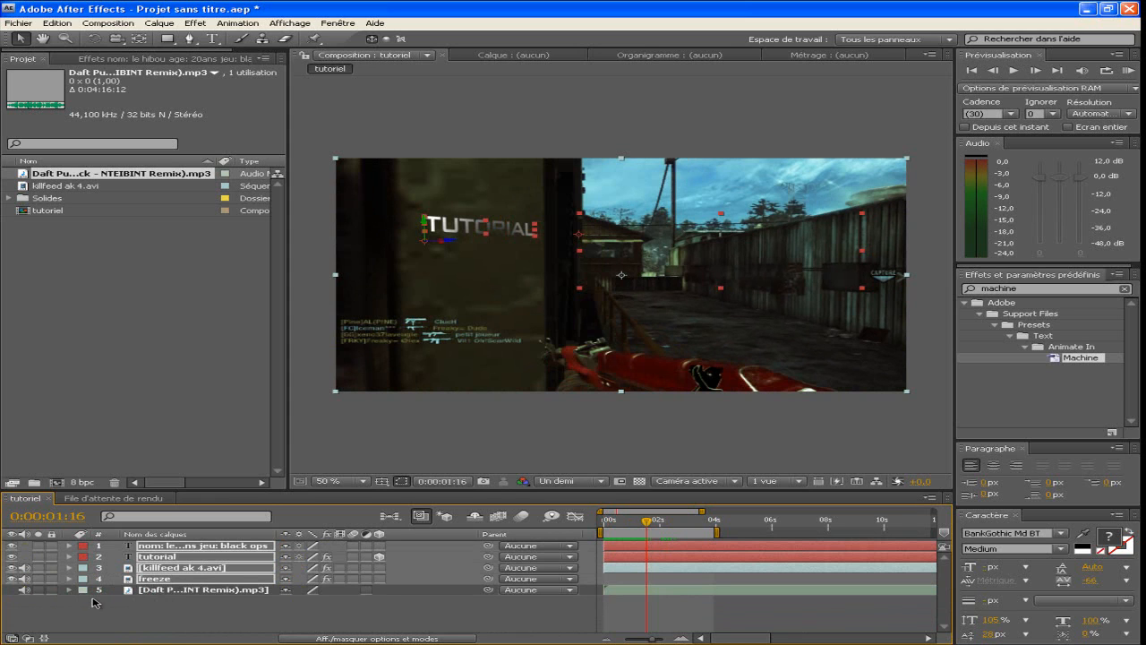